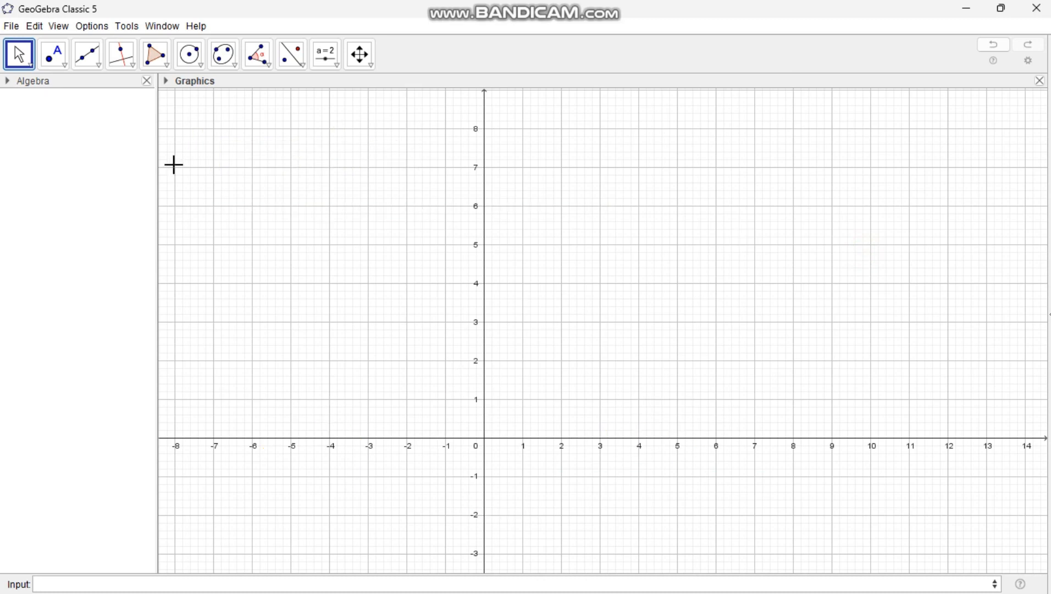
- Draw a triangle ABC with the Polygon tool, using vertices (-5, 7), (-6, 5) and (-4, 5)
left_click(158, 57)
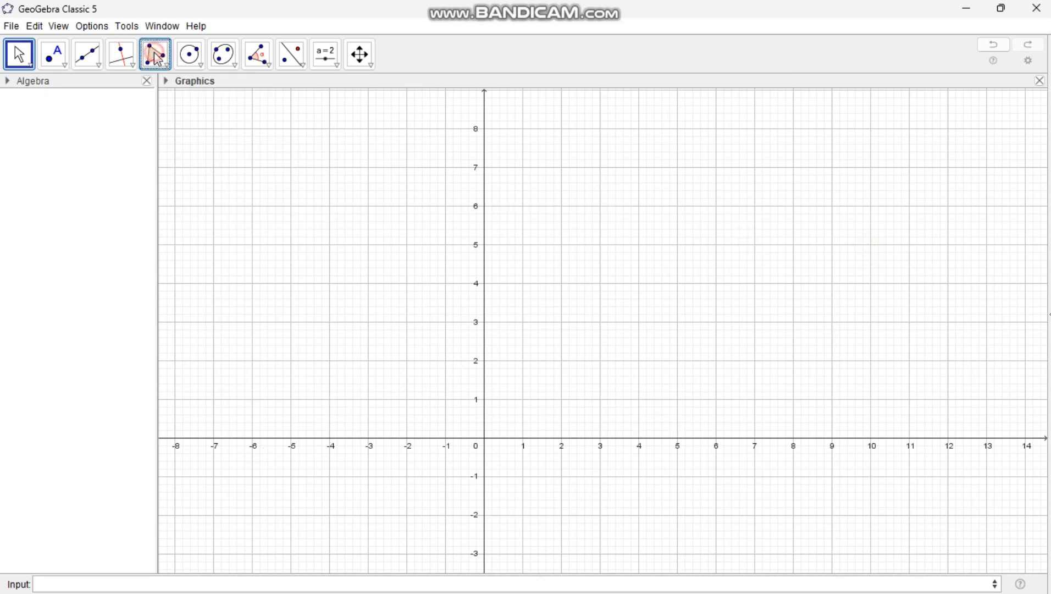
left_click(157, 57)
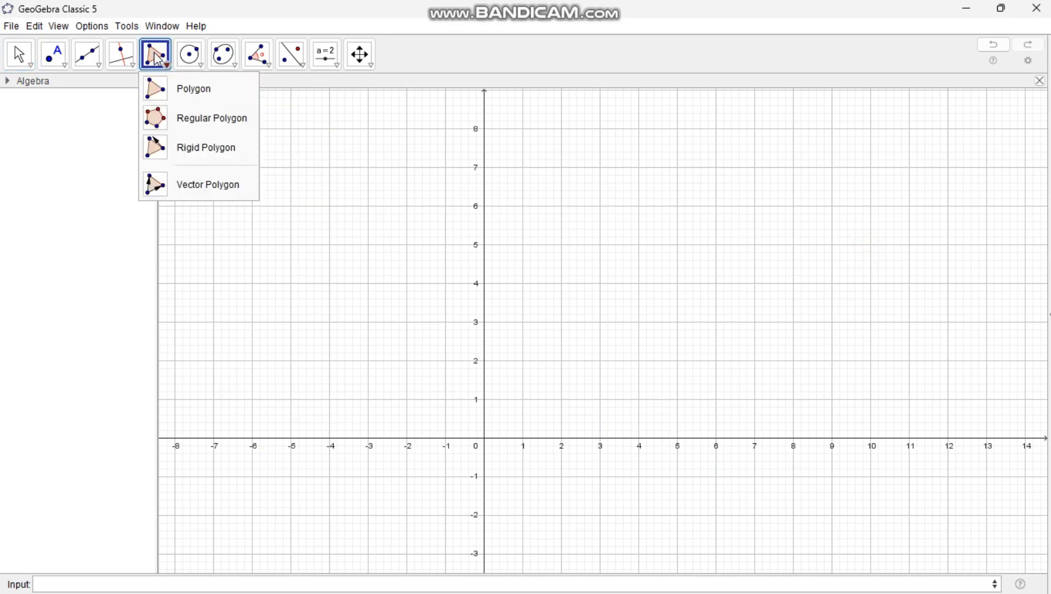
left_click(206, 94)
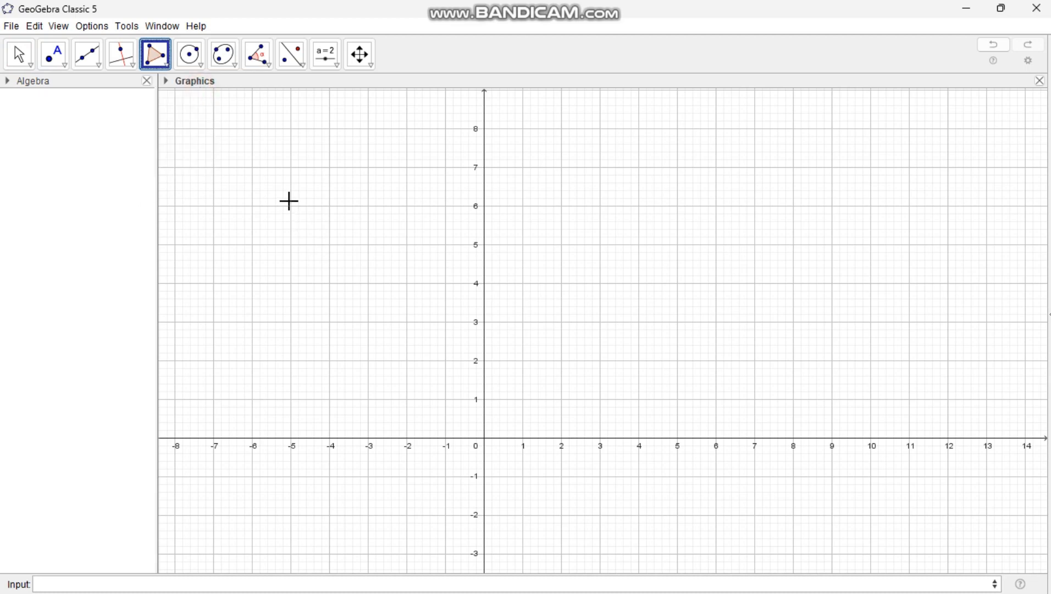
left_click(291, 167)
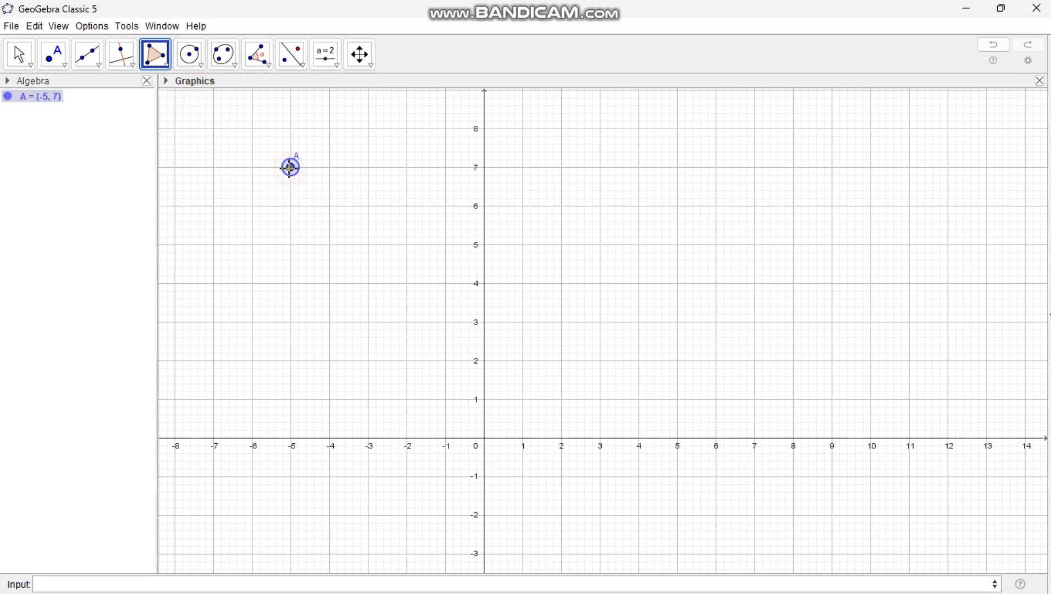
left_click(252, 245)
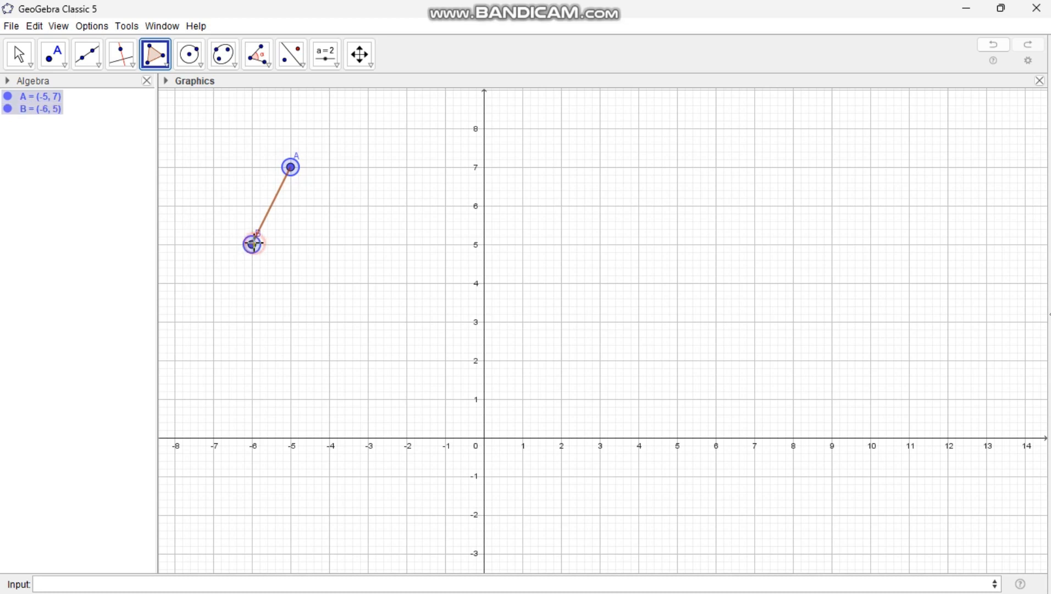
left_click(330, 243)
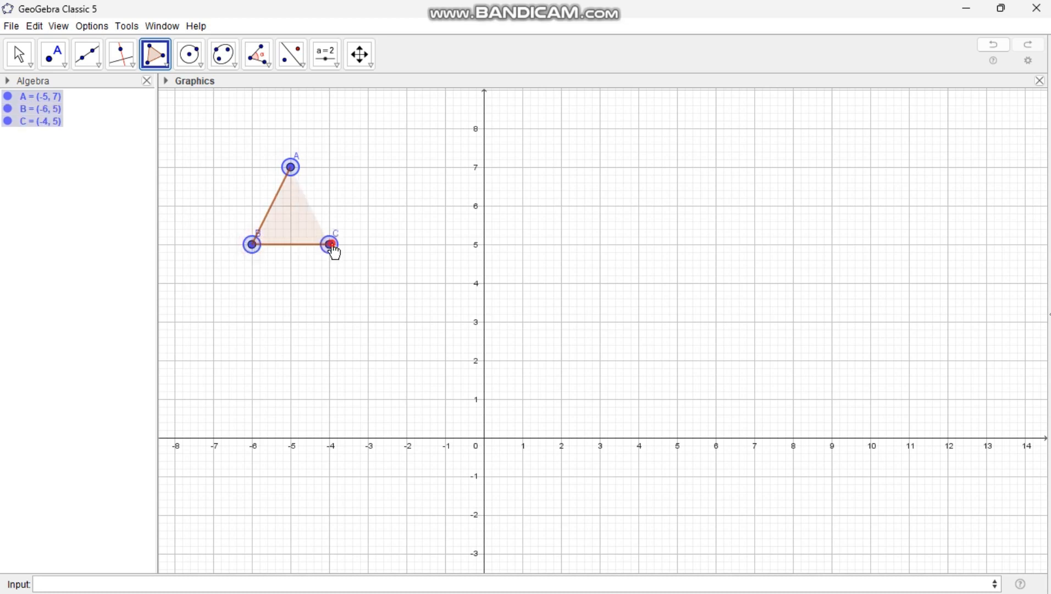
left_click(287, 160)
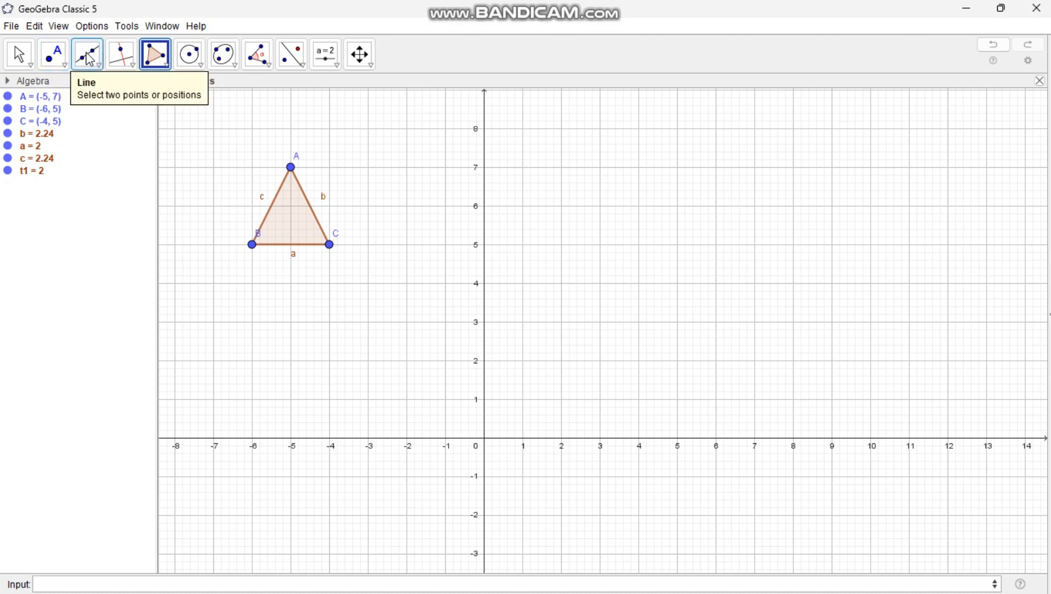
- Draw a vector from point (1, 1) to point (4, 4)
left_click(99, 67)
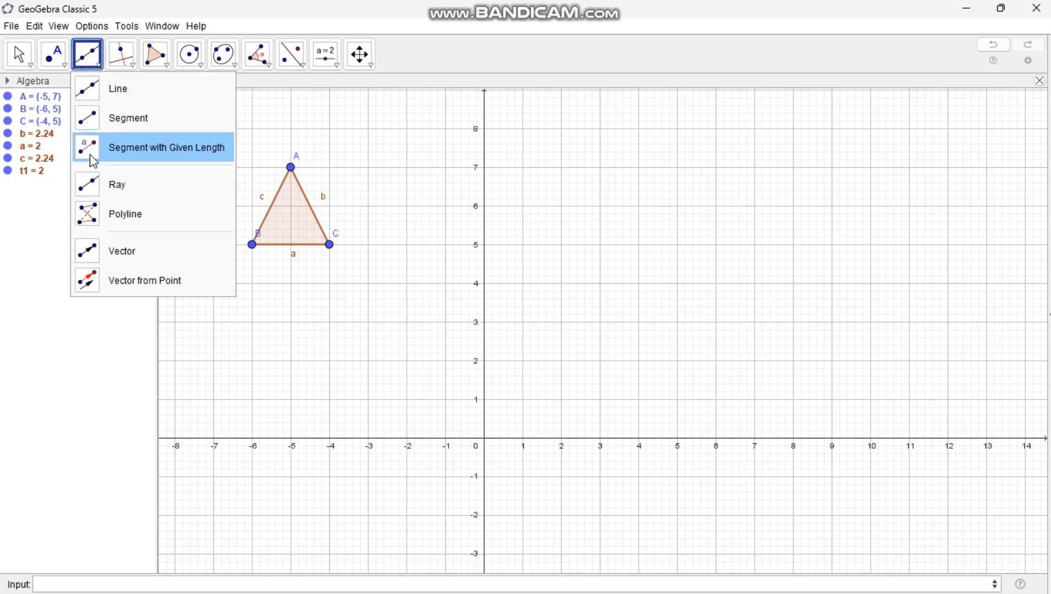
left_click(121, 251)
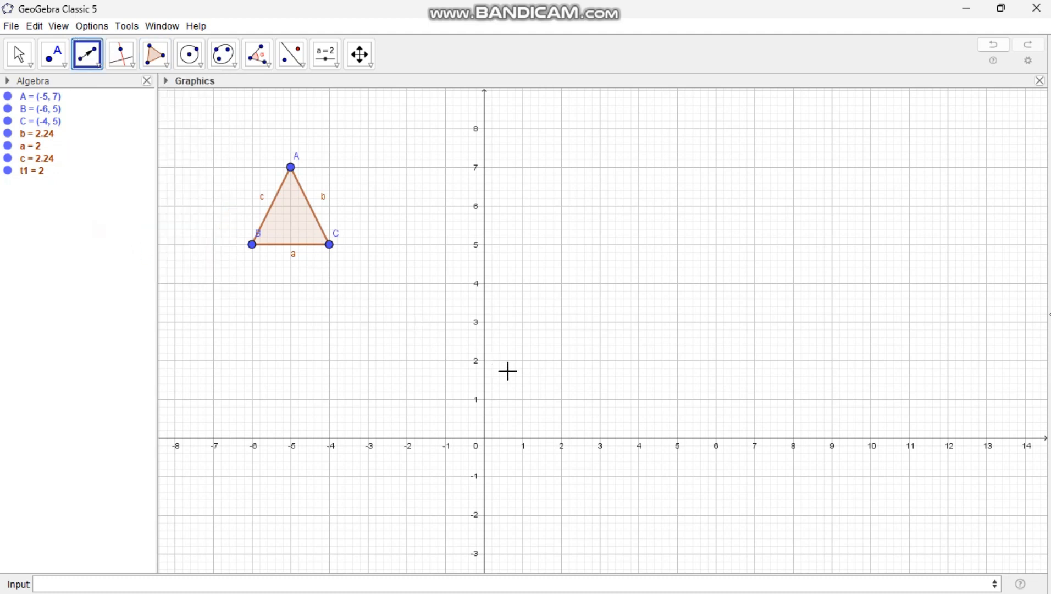
left_click(523, 399)
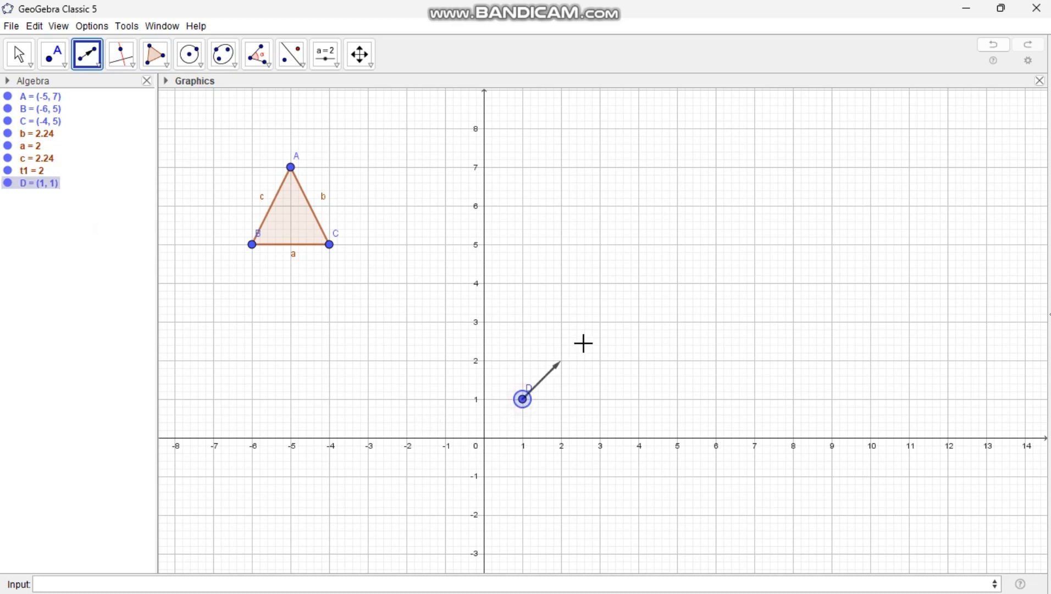
left_click(641, 285)
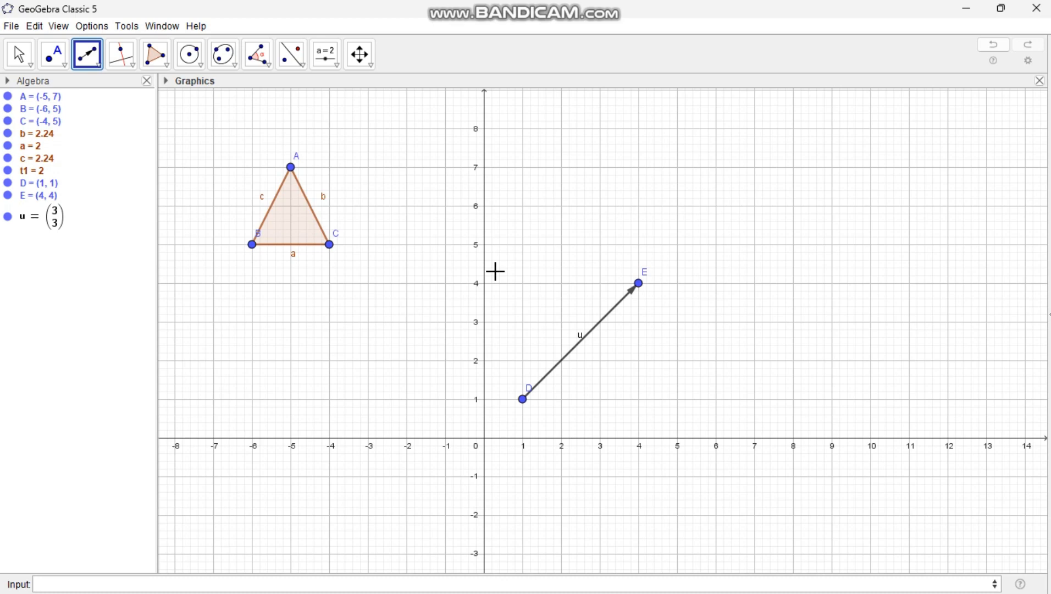
- Translate triangle ABC by the vector from D to E
left_click(300, 65)
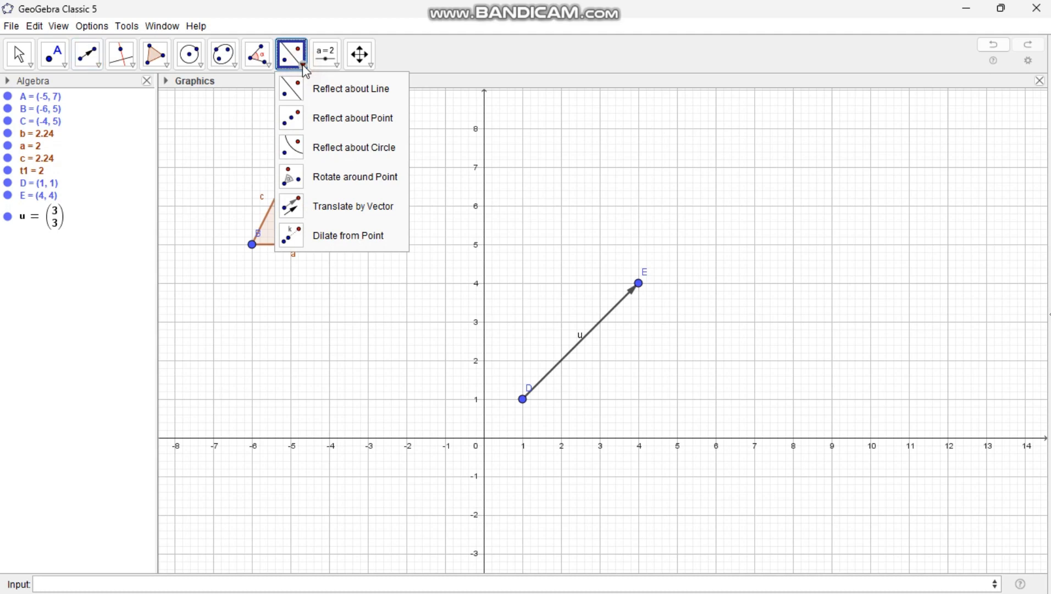
left_click(309, 204)
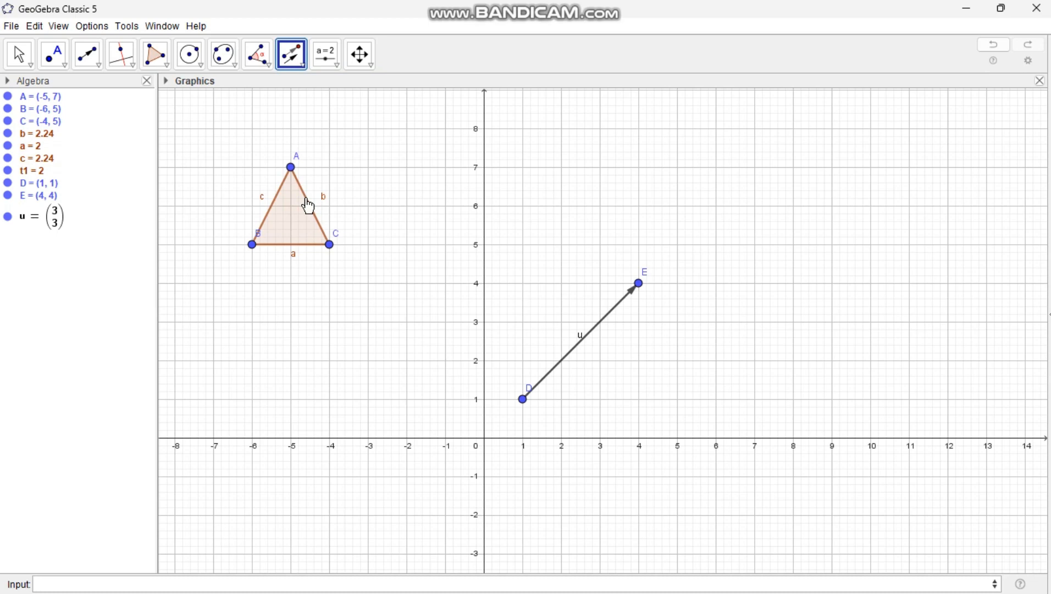
left_click(288, 224)
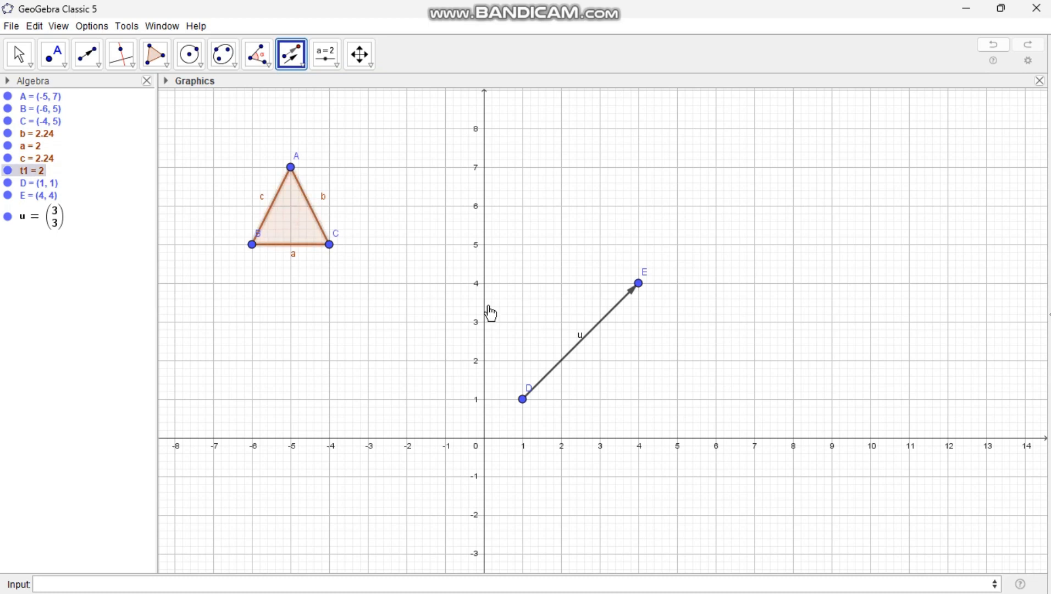
left_click(561, 360)
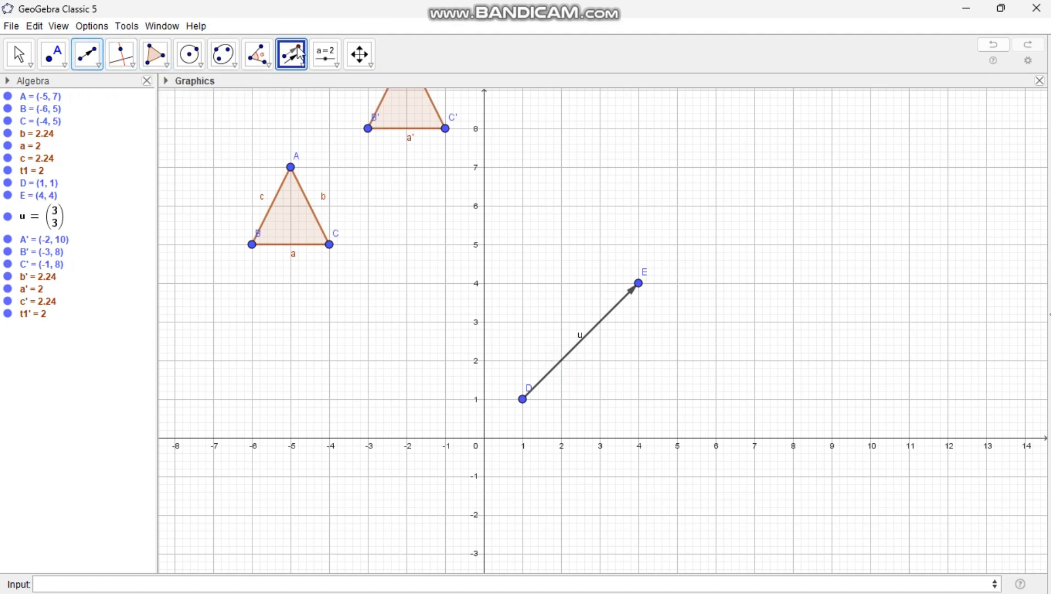
- Color the original triangle ABC yellow and set its opacity to 20
left_click(363, 53)
left_click_drag(695, 173, 692, 263)
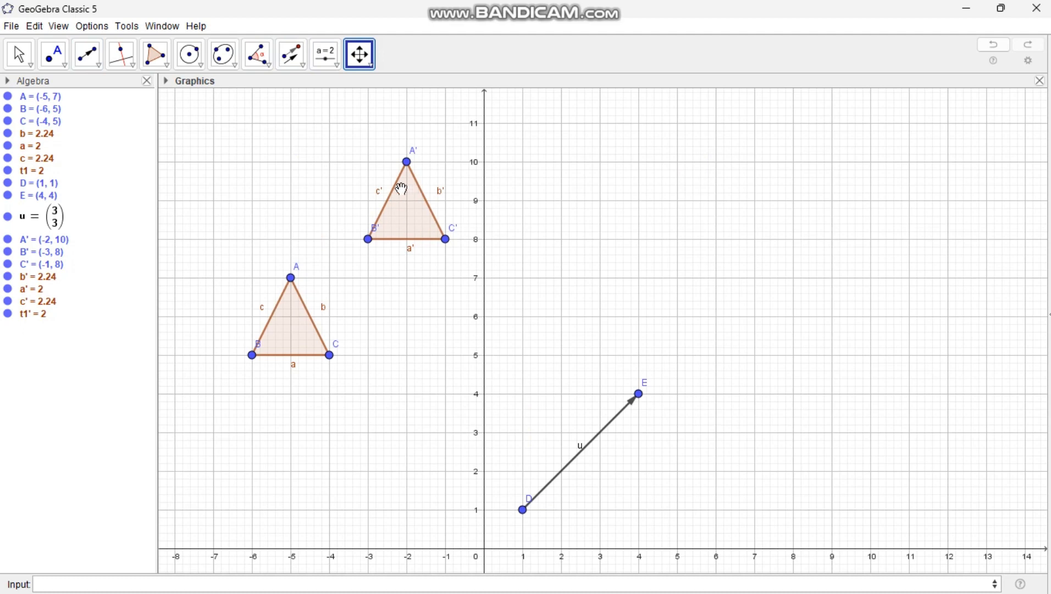
left_click(287, 336)
right_click(287, 335)
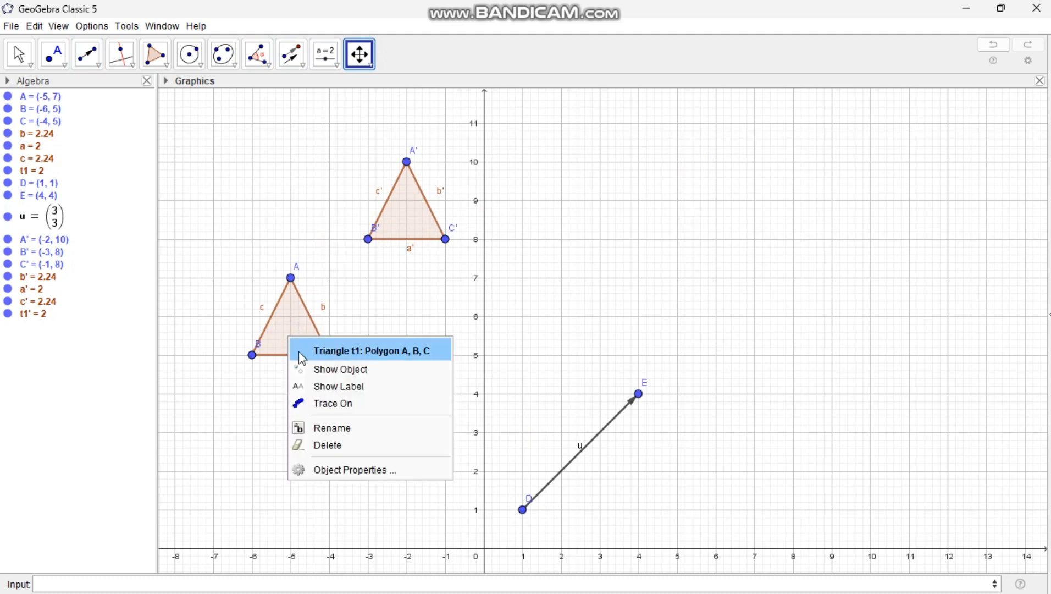
left_click(377, 473)
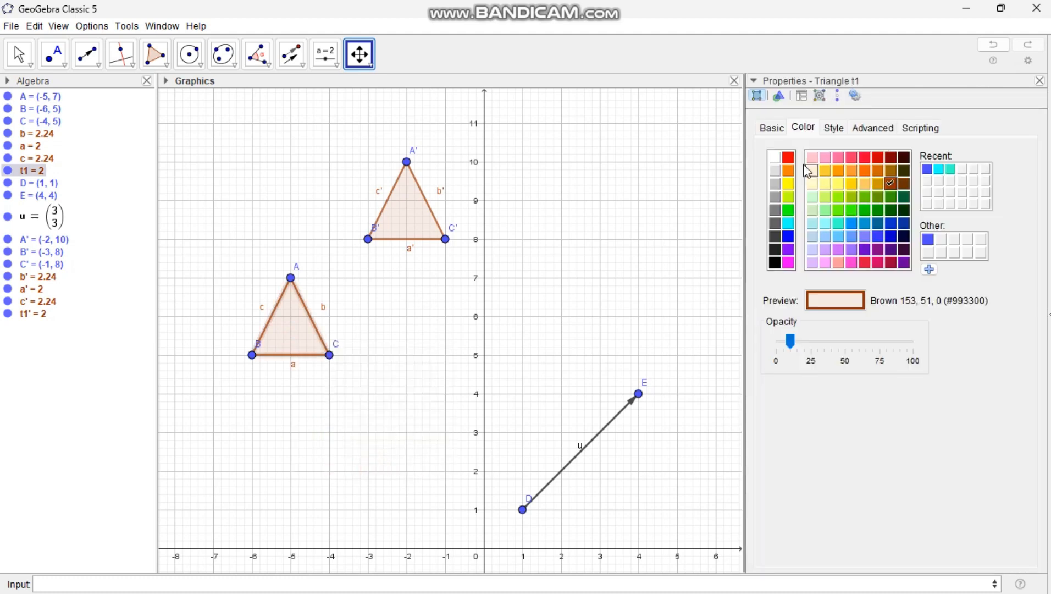
left_click(788, 183)
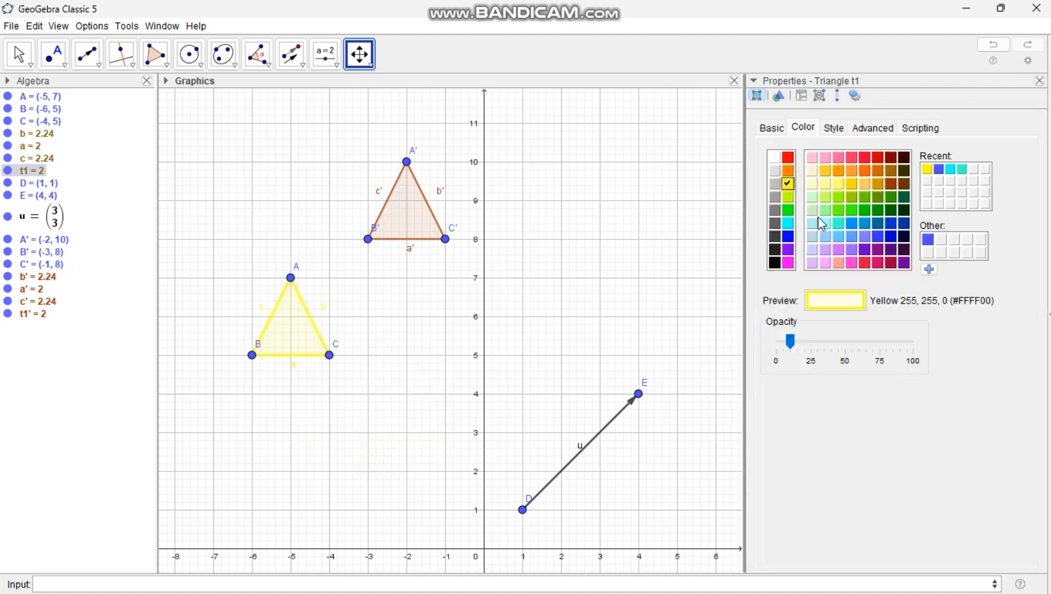
left_click(811, 343)
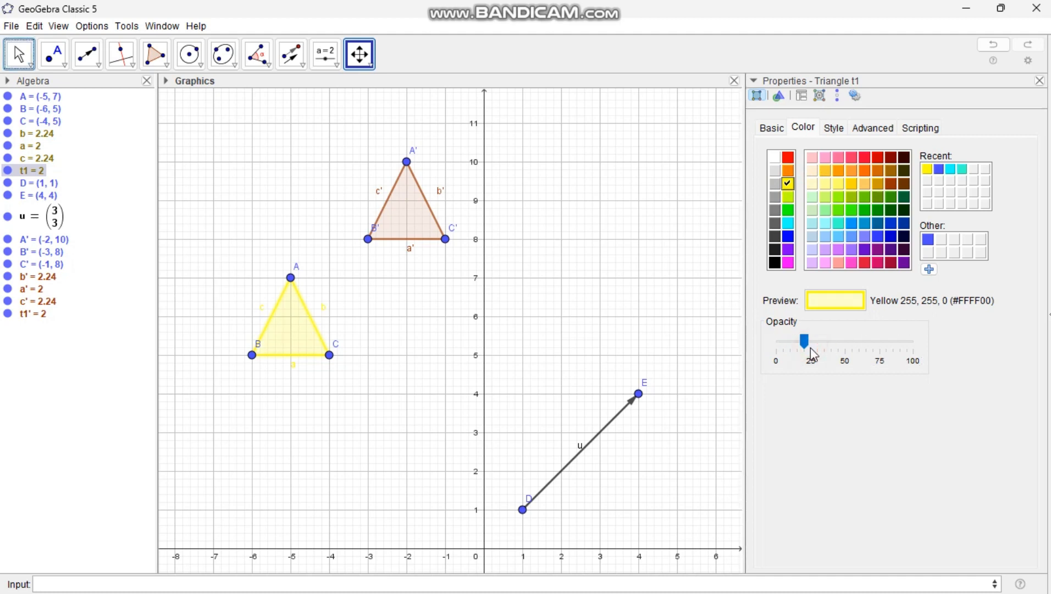
- Color the translated triangle A'B'C' cyan and increase its fill opacity
left_click(407, 220)
left_click(413, 230)
left_click(18, 53)
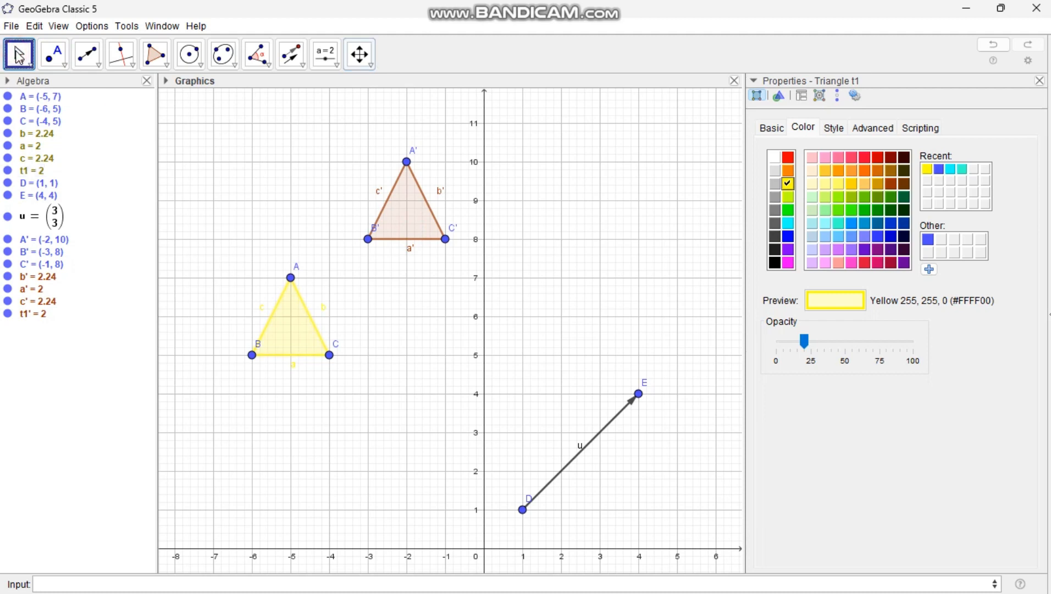
left_click(406, 222)
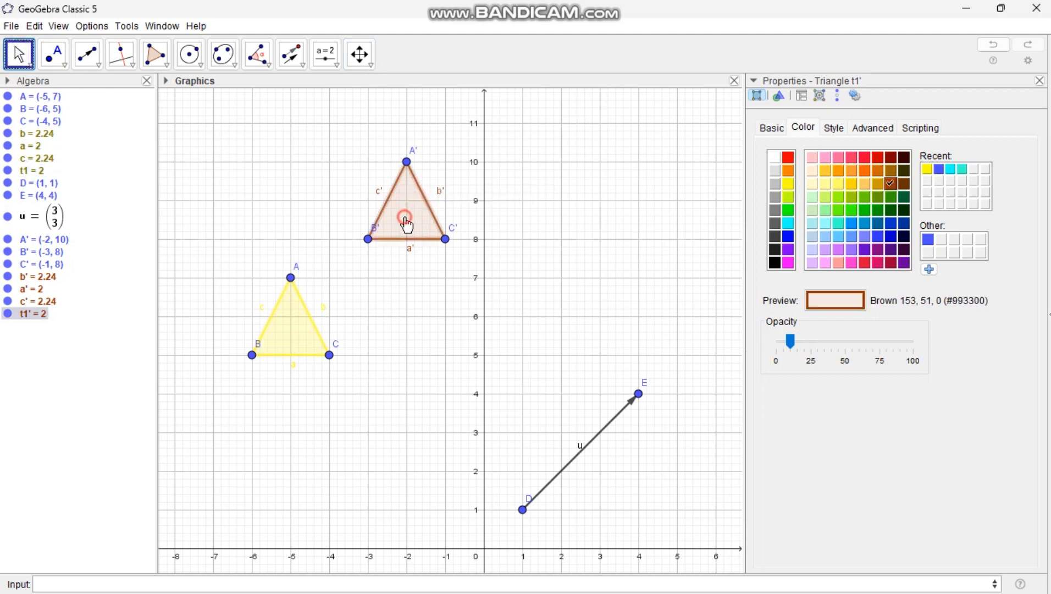
left_click(788, 223)
left_click(811, 342)
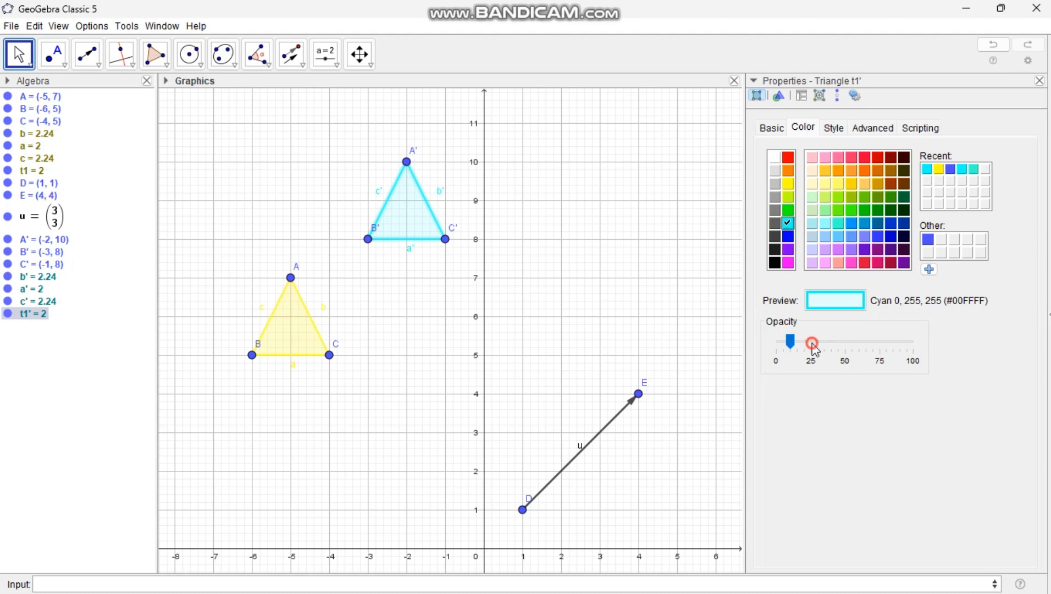
left_click(1039, 81)
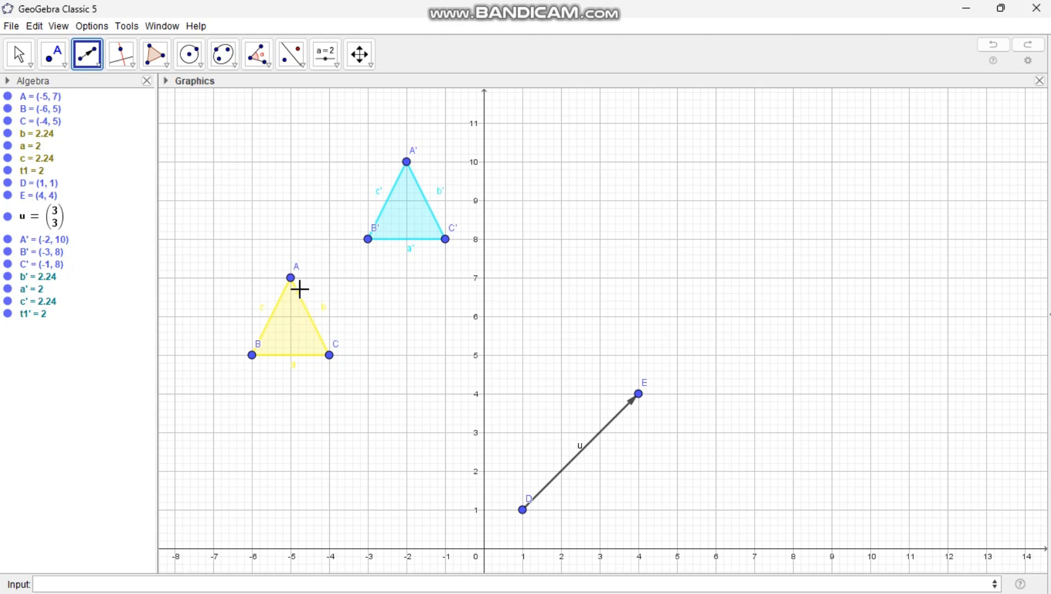
- Draw vectors linking each original vertex to its image: A to A', B to B' and C to C'
left_click(96, 64)
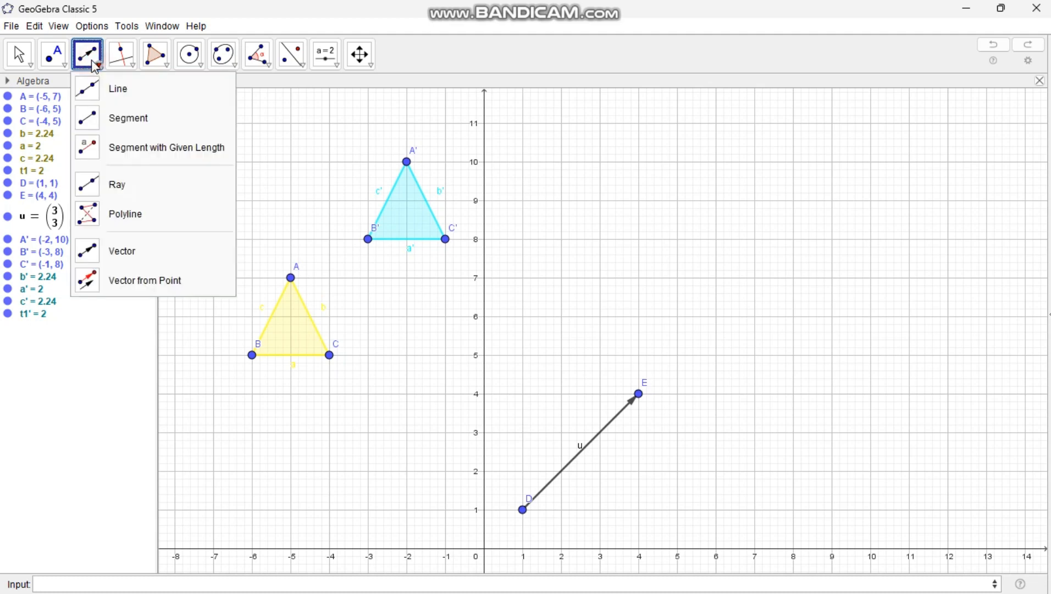
left_click(130, 248)
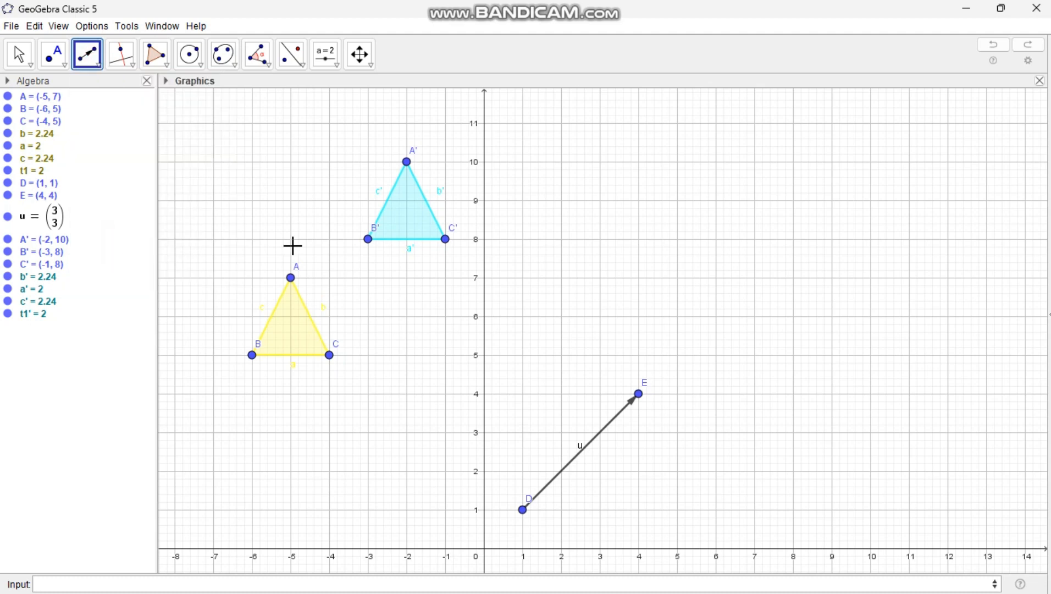
left_click(290, 279)
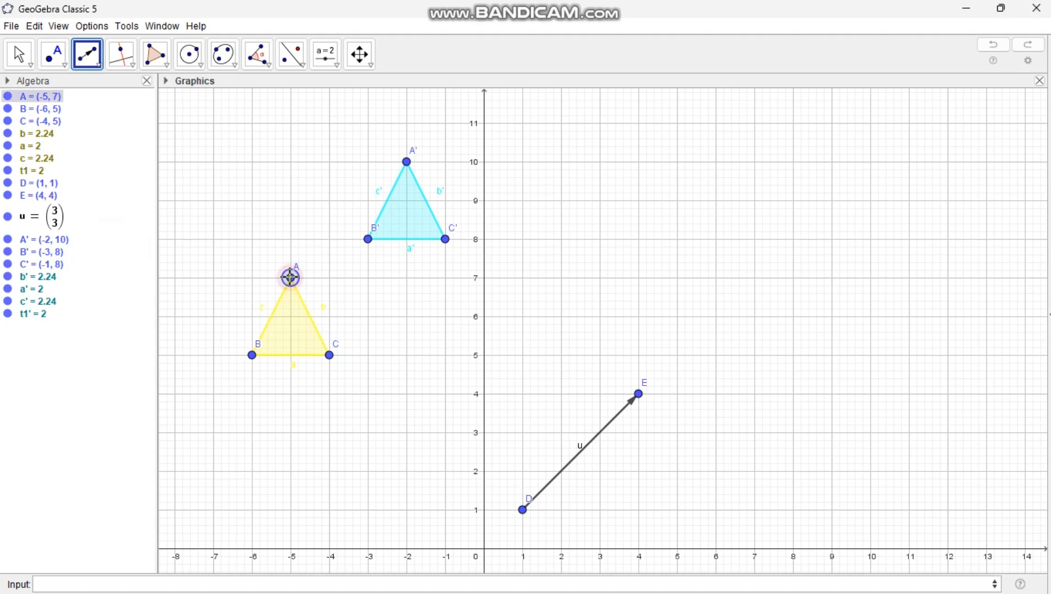
left_click(405, 162)
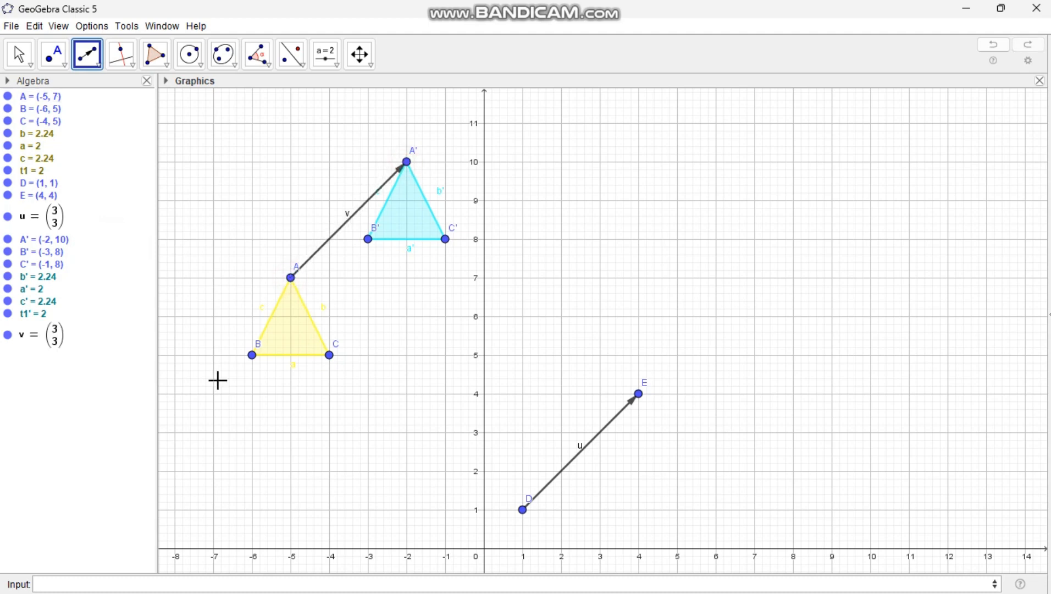
left_click(252, 354)
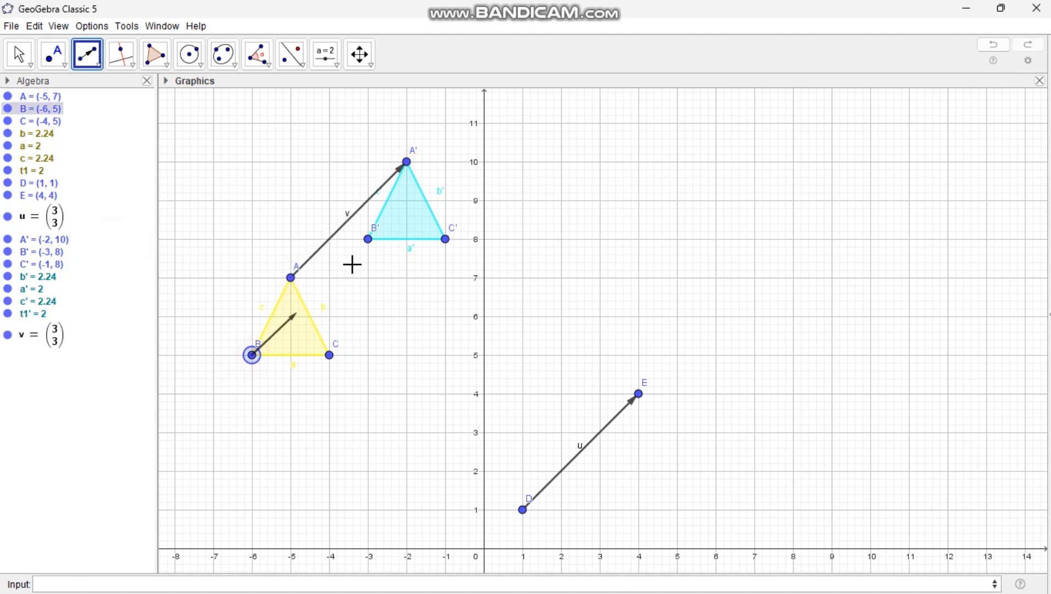
left_click(367, 239)
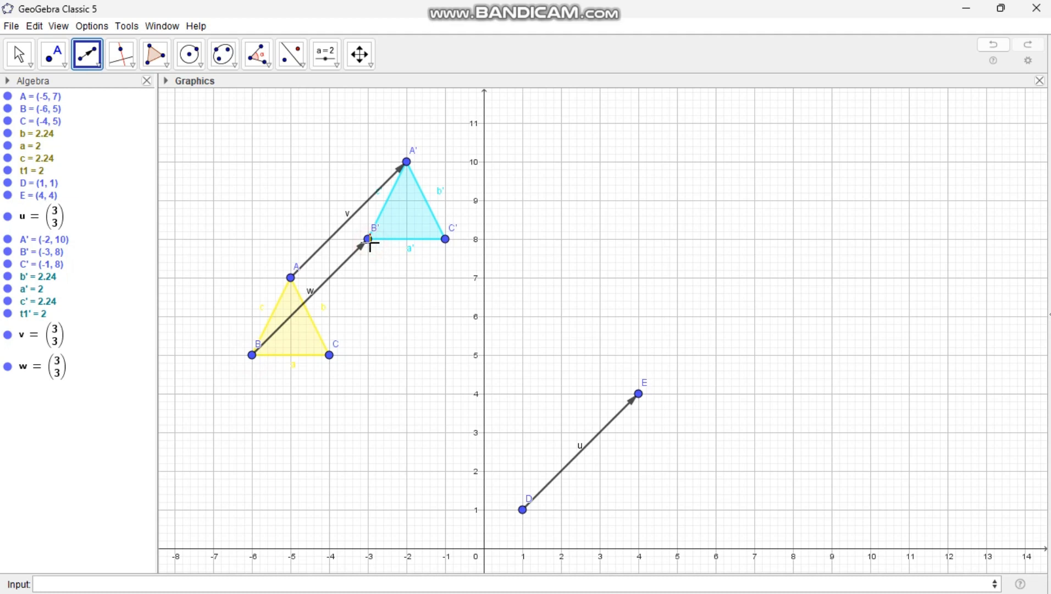
left_click(330, 356)
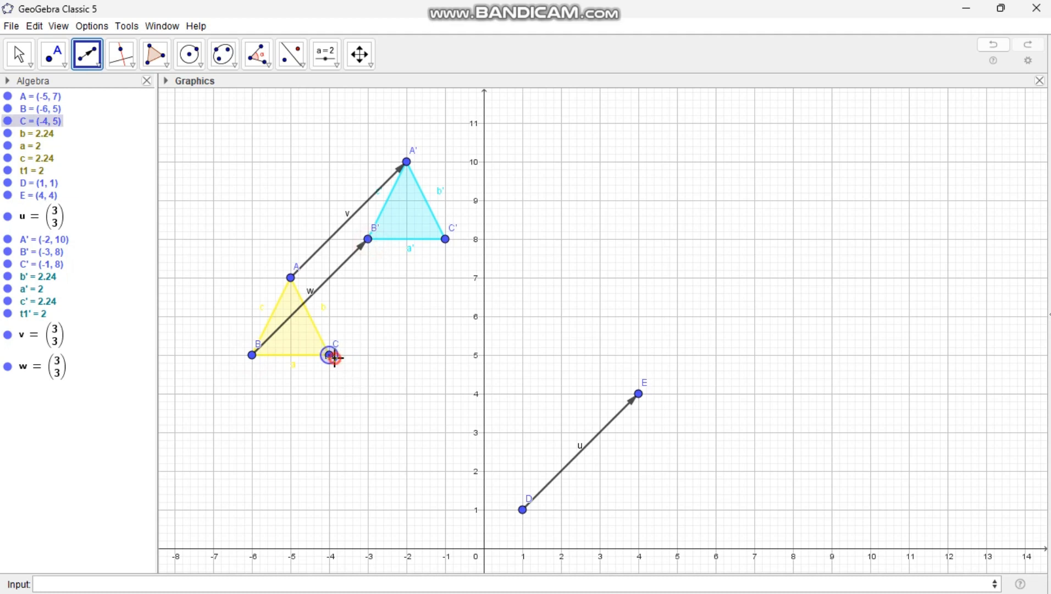
left_click(446, 239)
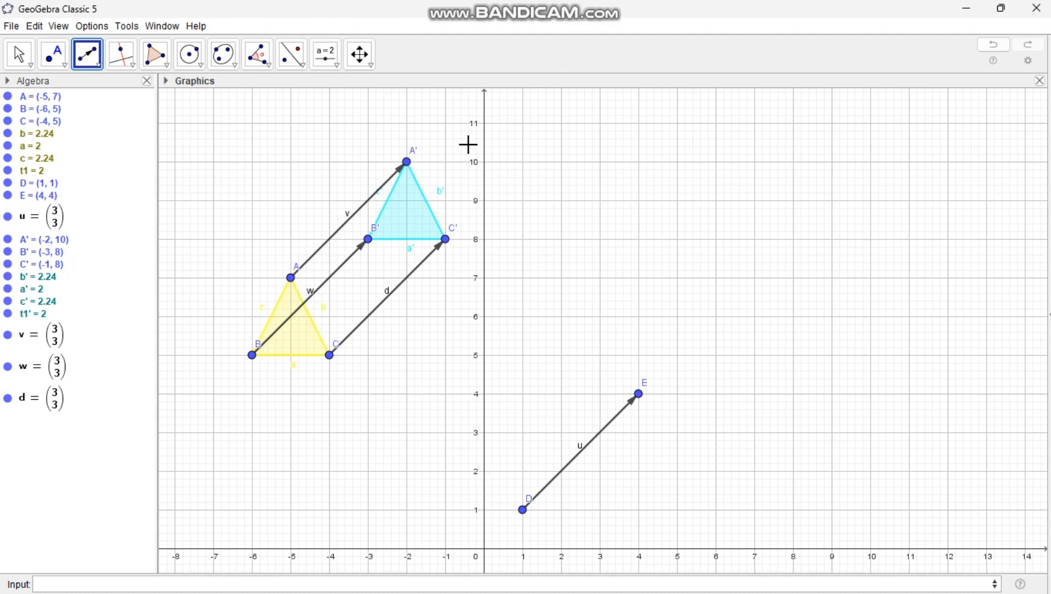
- Open a new blank worksheet for the reflection example
key("ctrl+n")
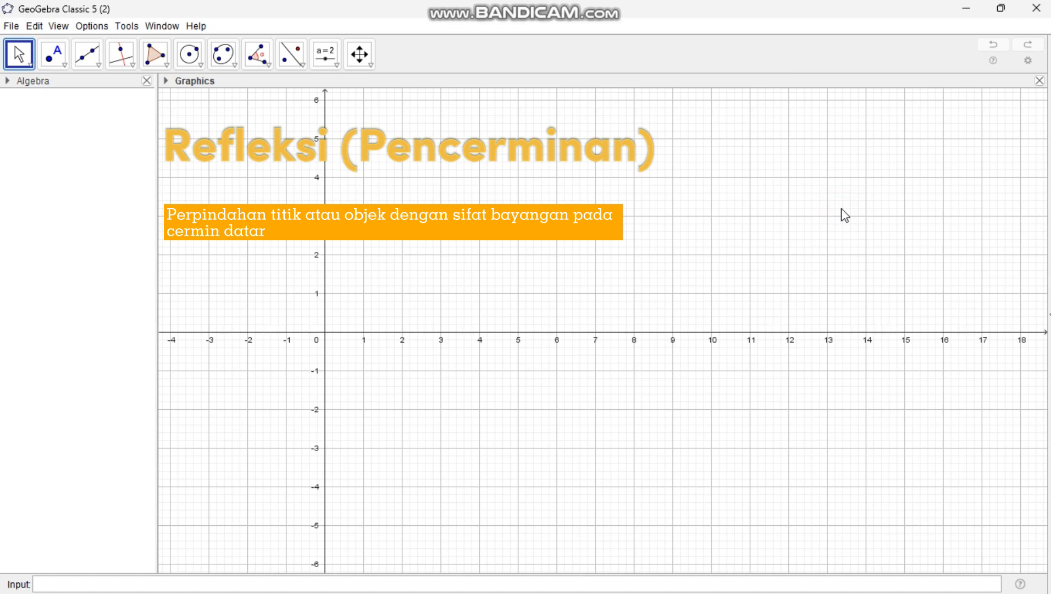
left_click(884, 198)
left_click_drag(884, 198, 833, 200)
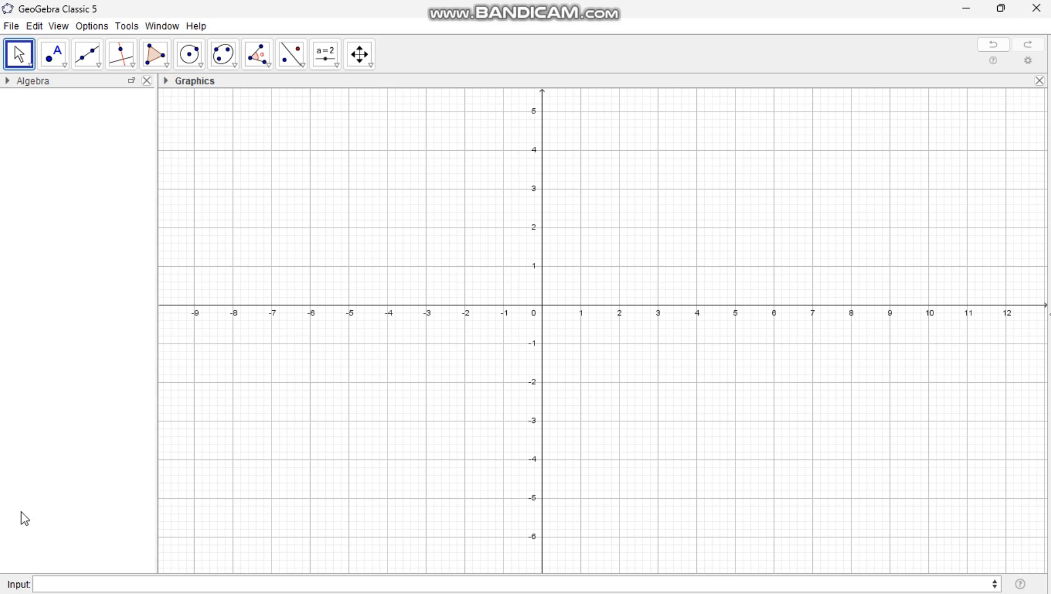
- Graph the line y = x to serve as the mirror line
left_click(42, 583)
type("y = x")
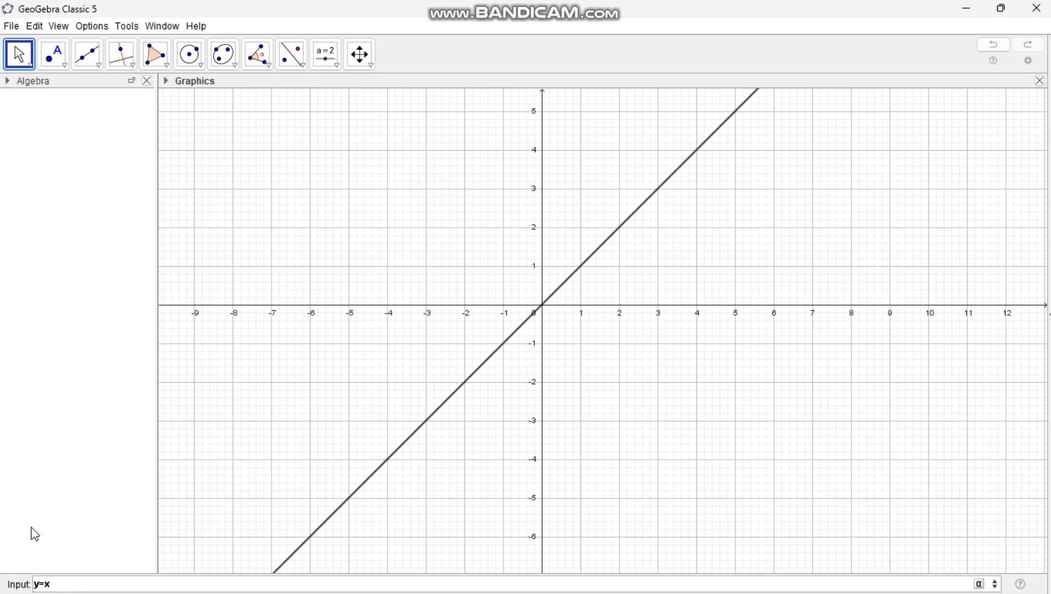
key("Return")
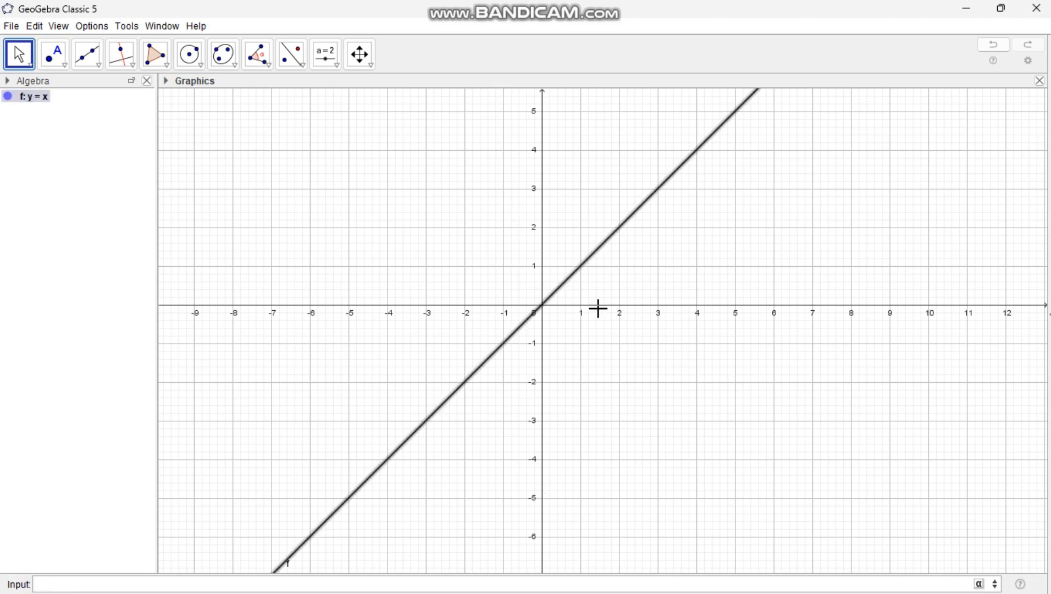
left_click(641, 281)
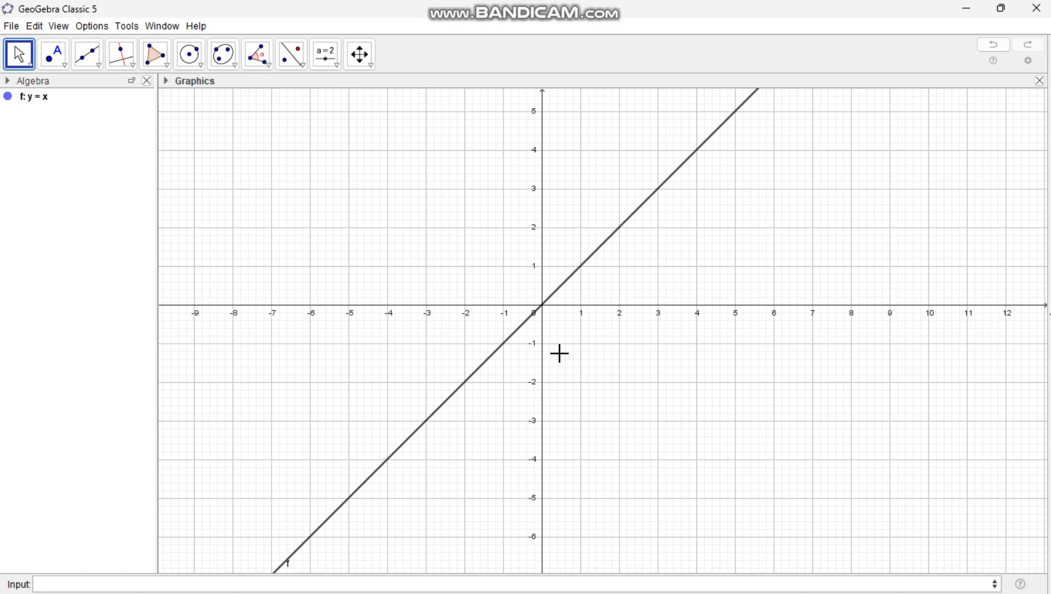
- Place a free point at (-2, 3) above the line y = x
left_click(66, 66)
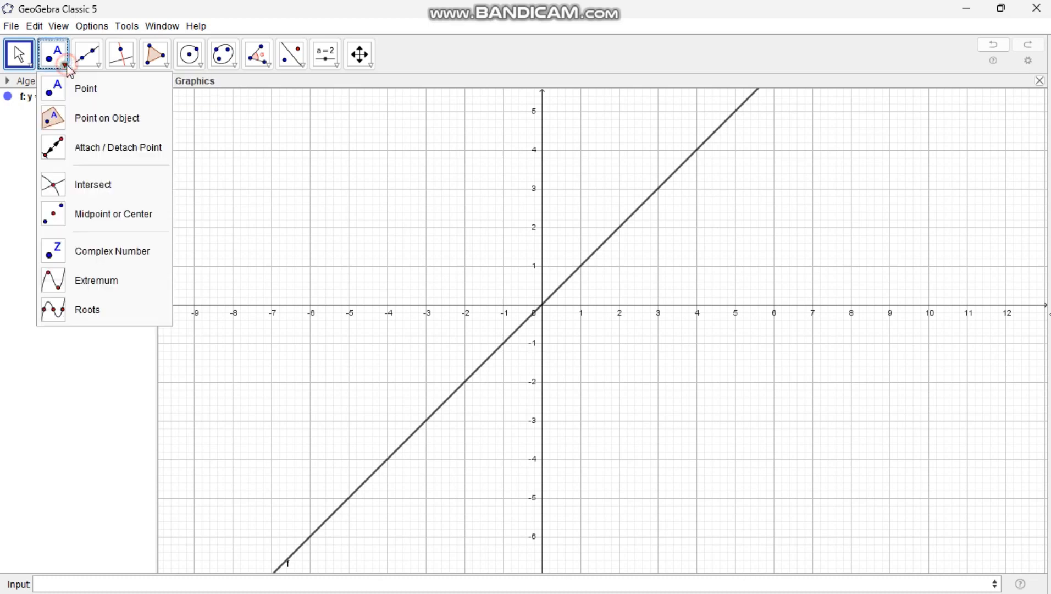
left_click(73, 92)
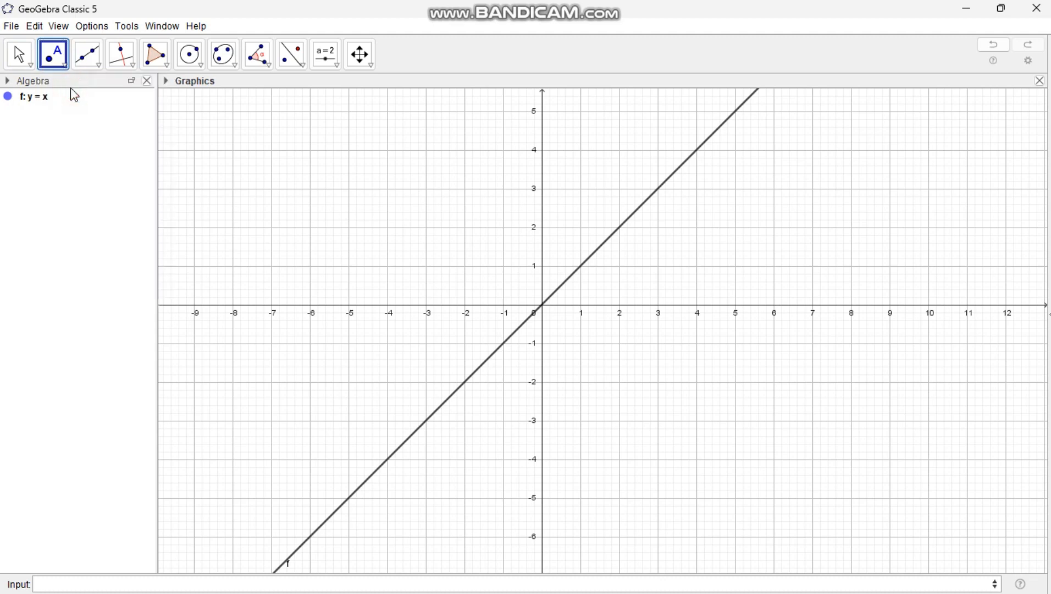
left_click(464, 189)
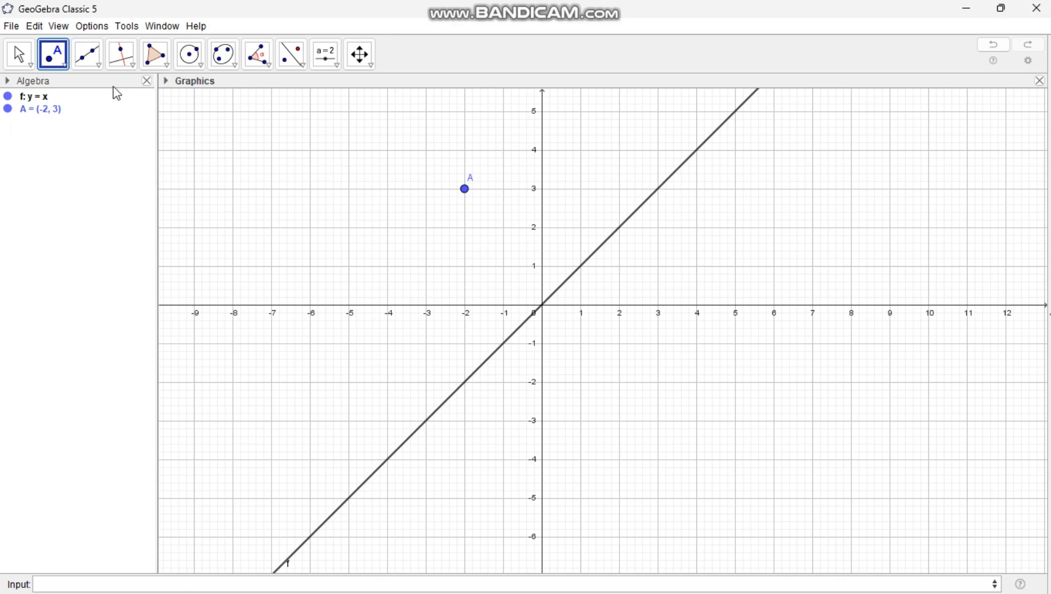
- Reflect point A about the line y = x
left_click(305, 72)
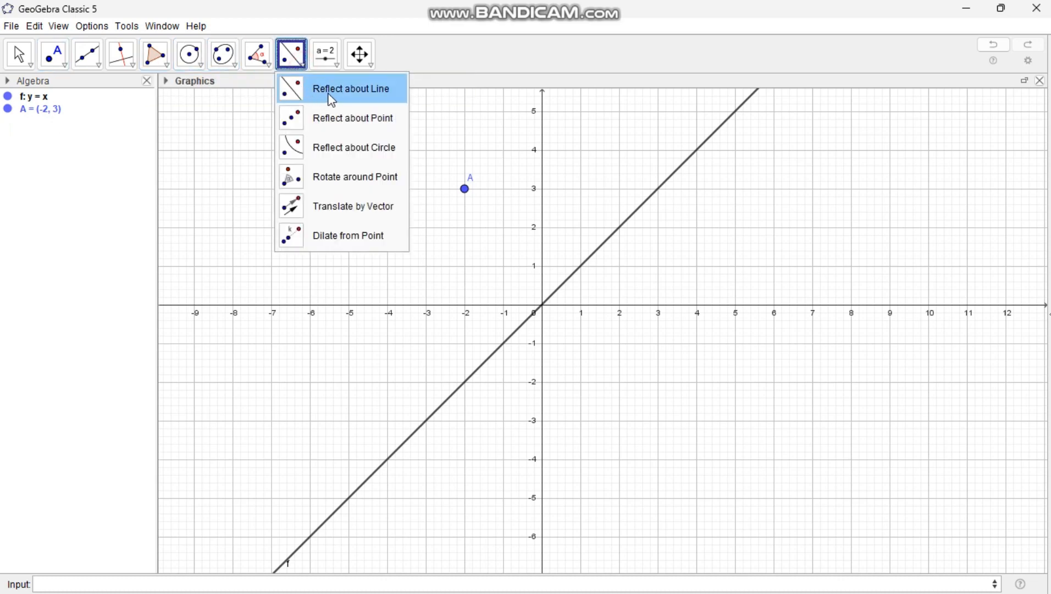
left_click(367, 91)
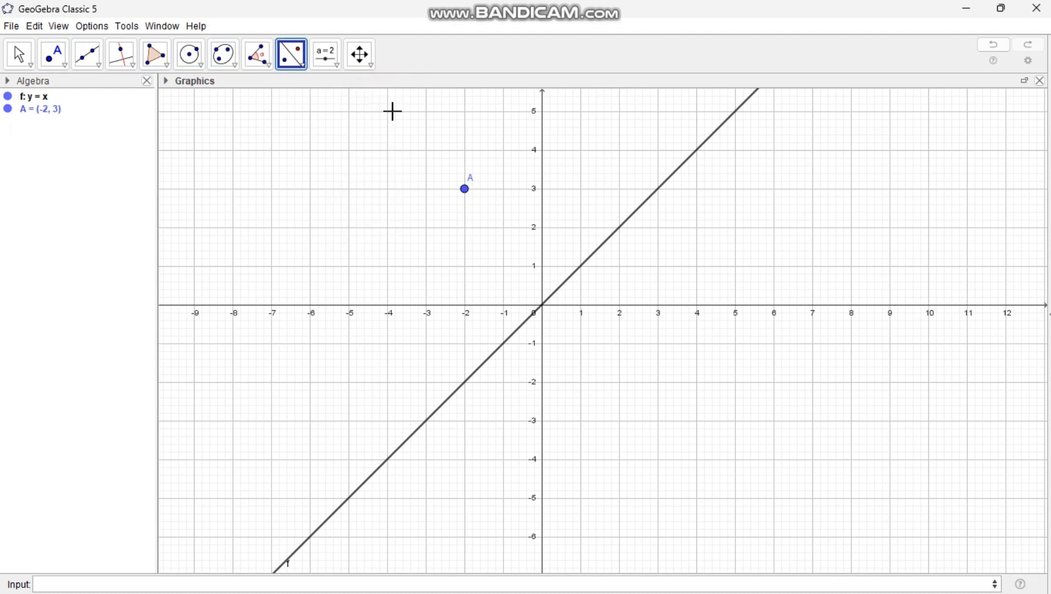
left_click(464, 188)
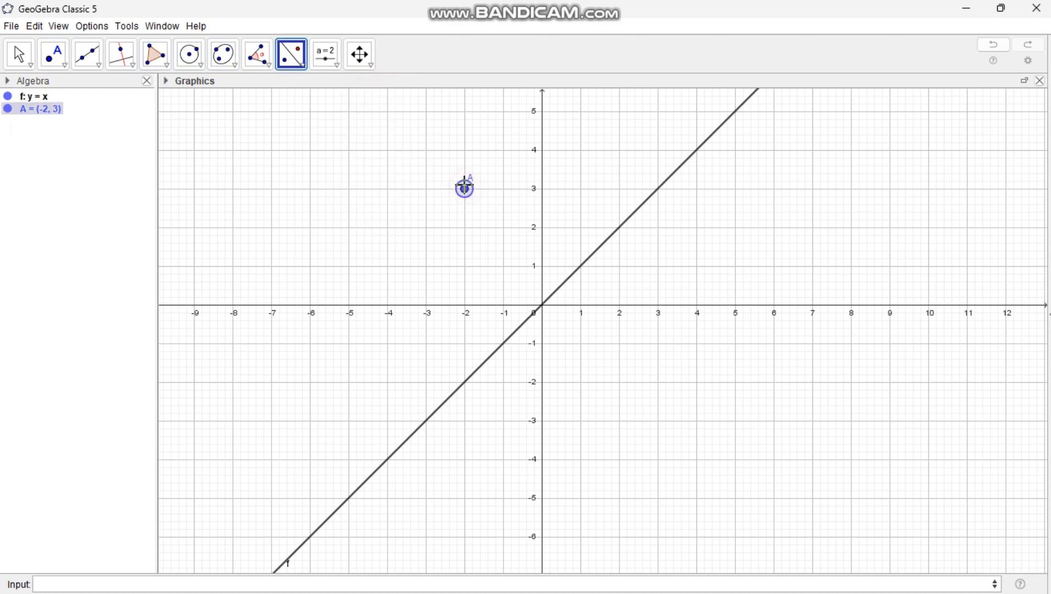
left_click(581, 272)
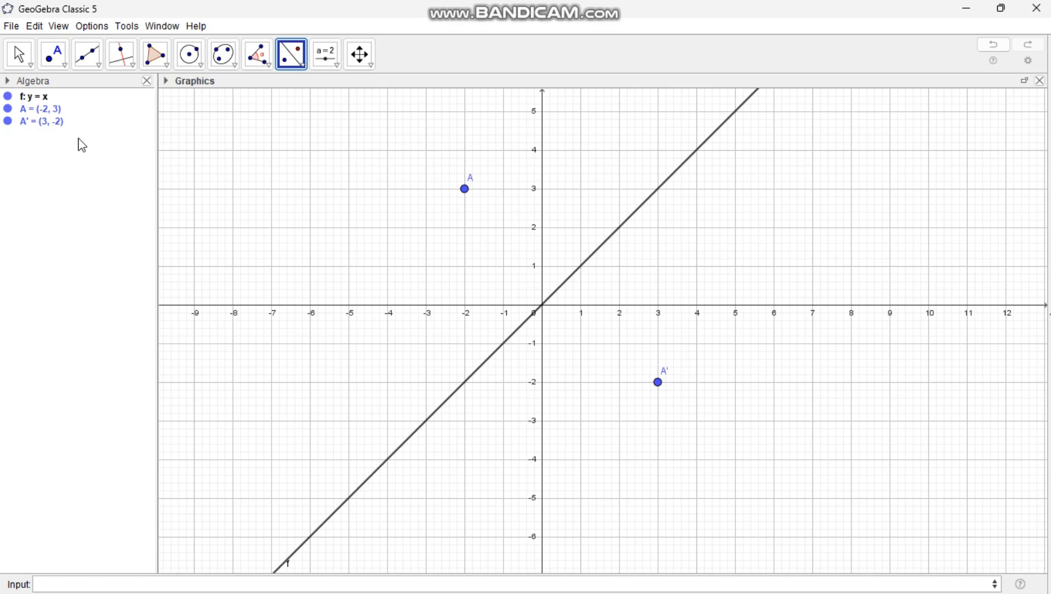
- Insert the Boss Baby picture from the Downloads folder into the graphics view
left_click(336, 69)
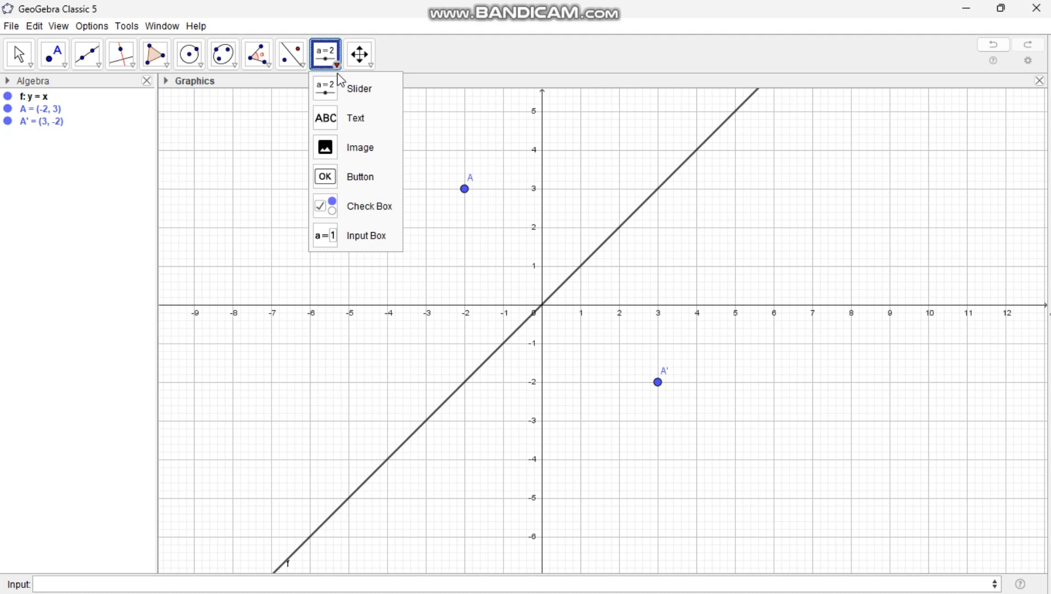
left_click(345, 147)
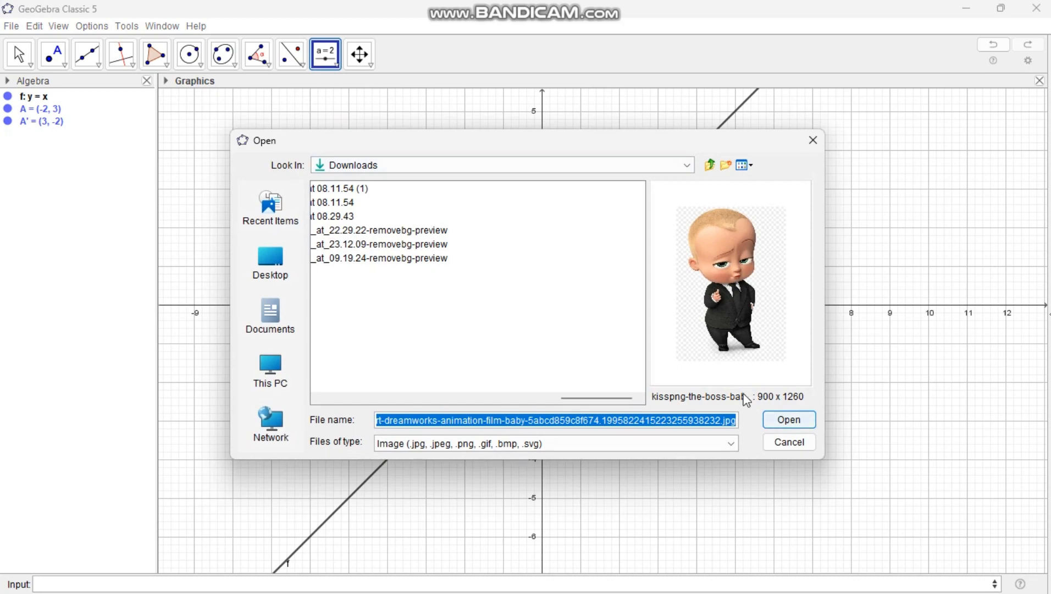
left_click(782, 420)
left_click(779, 418)
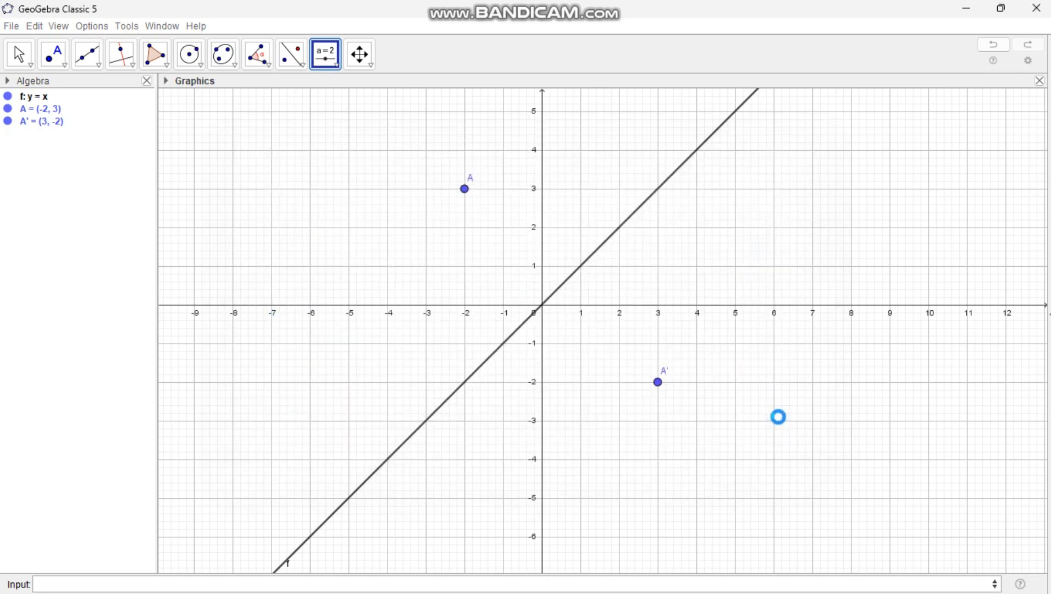
left_click(787, 443)
left_click(789, 445)
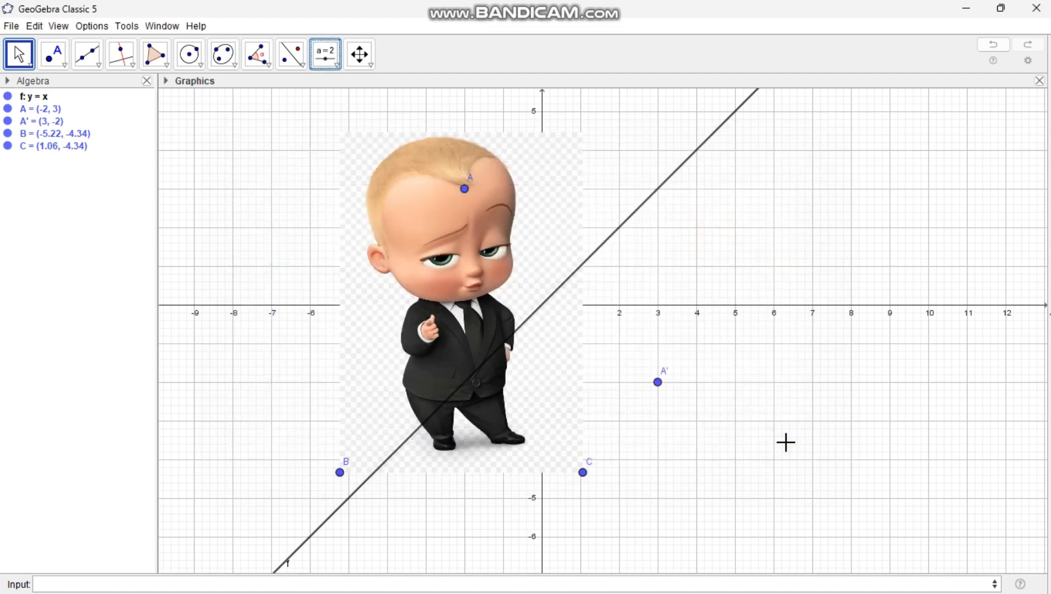
- Shrink the picture and move it to the far side of the line, with its base corners at about (-7.94, -0.96) and (-5.2, -0.98)
left_click_drag(487, 311, 357, 254)
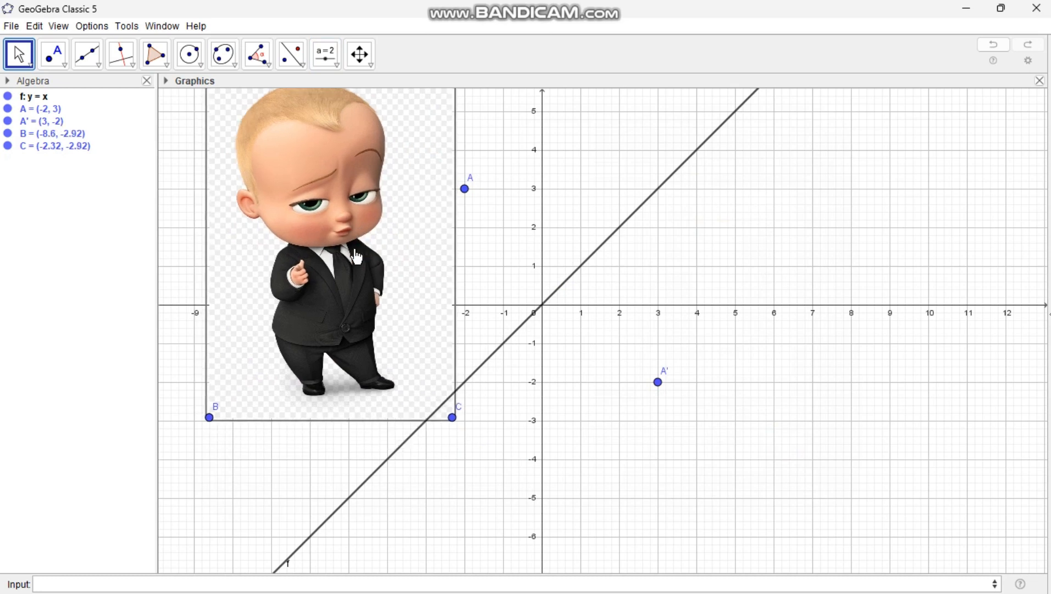
left_click(468, 434)
left_click_drag(453, 422, 306, 421)
left_click_drag(258, 343, 285, 266)
left_click_drag(336, 345, 341, 344)
left_click(320, 407)
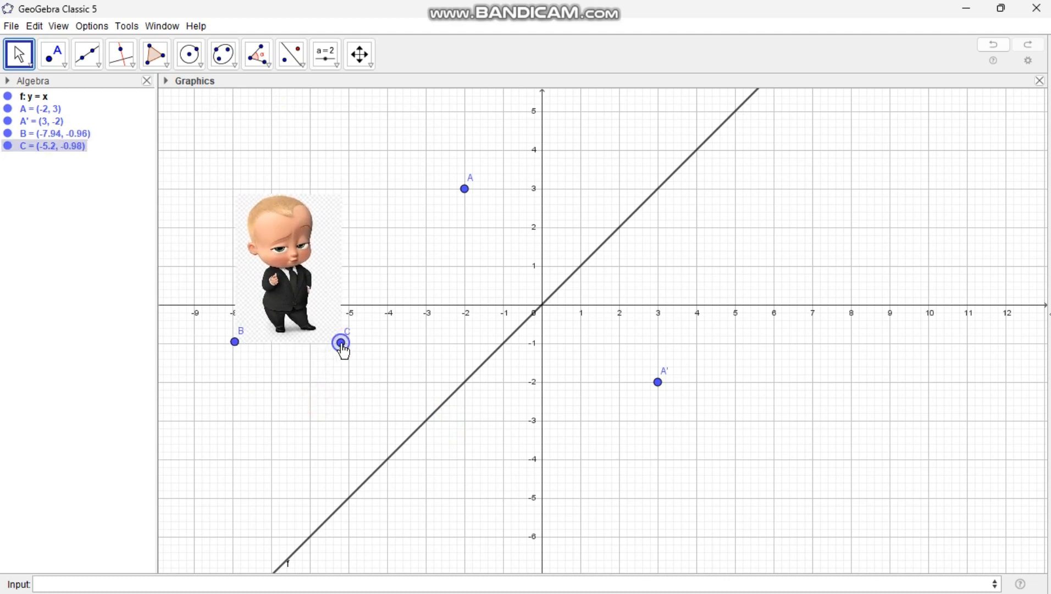
double_click(341, 343)
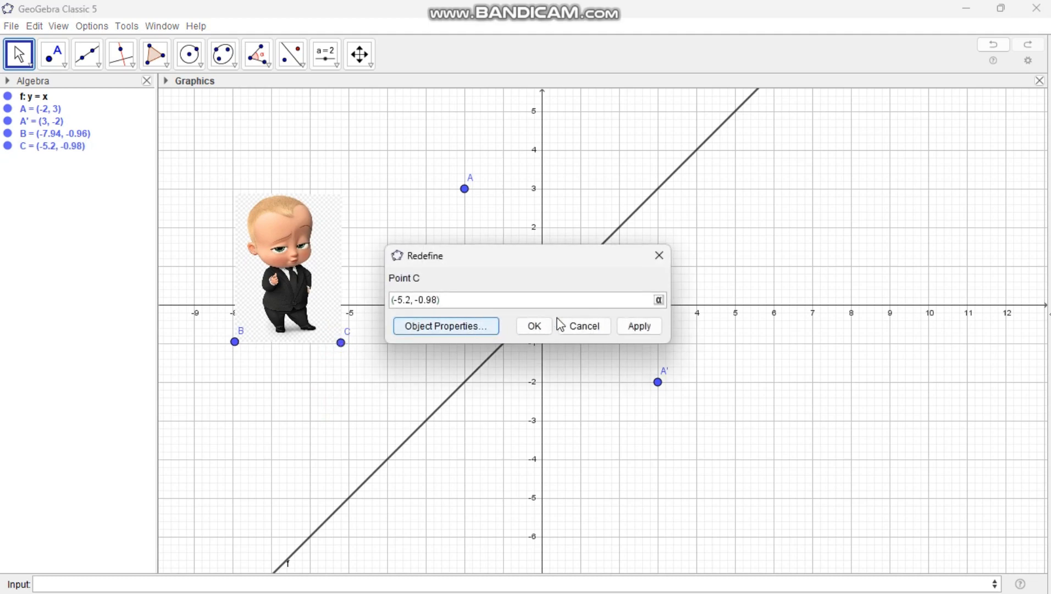
left_click(659, 255)
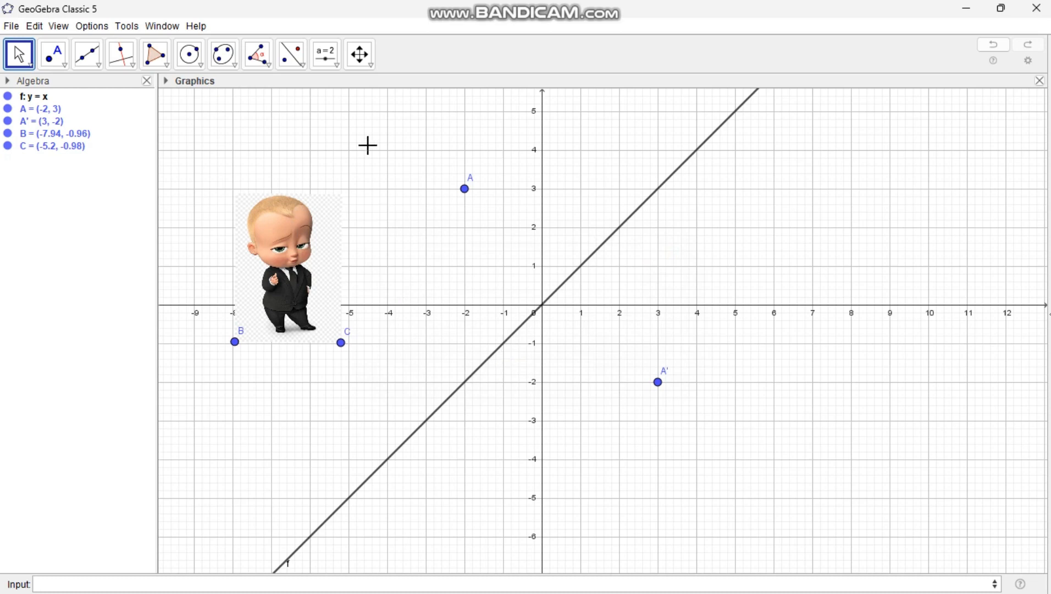
- Reflect the Boss Baby picture about the line y = x
left_click(309, 69)
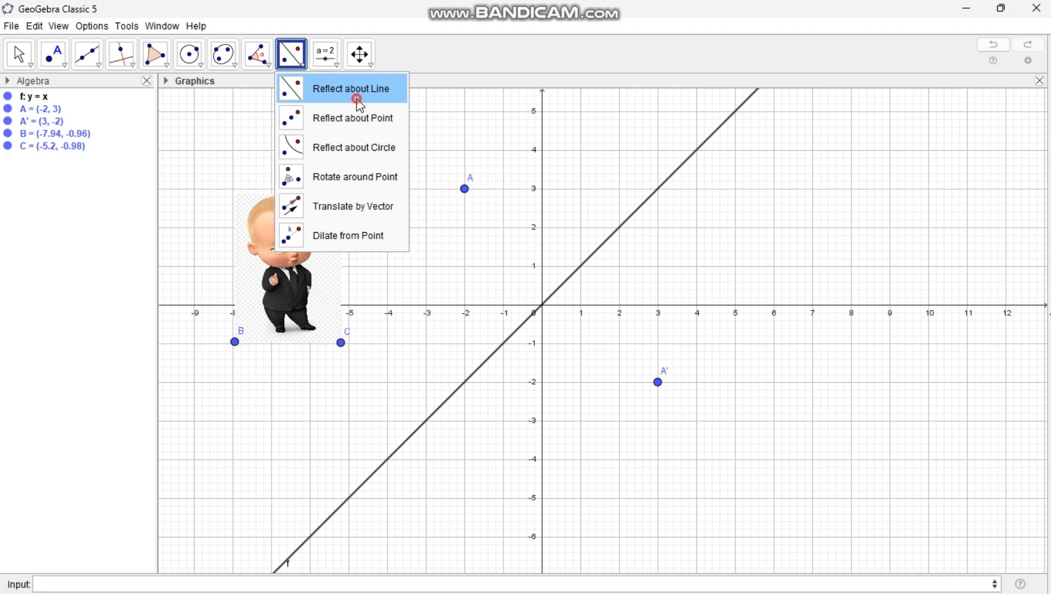
left_click(355, 99)
left_click(291, 256)
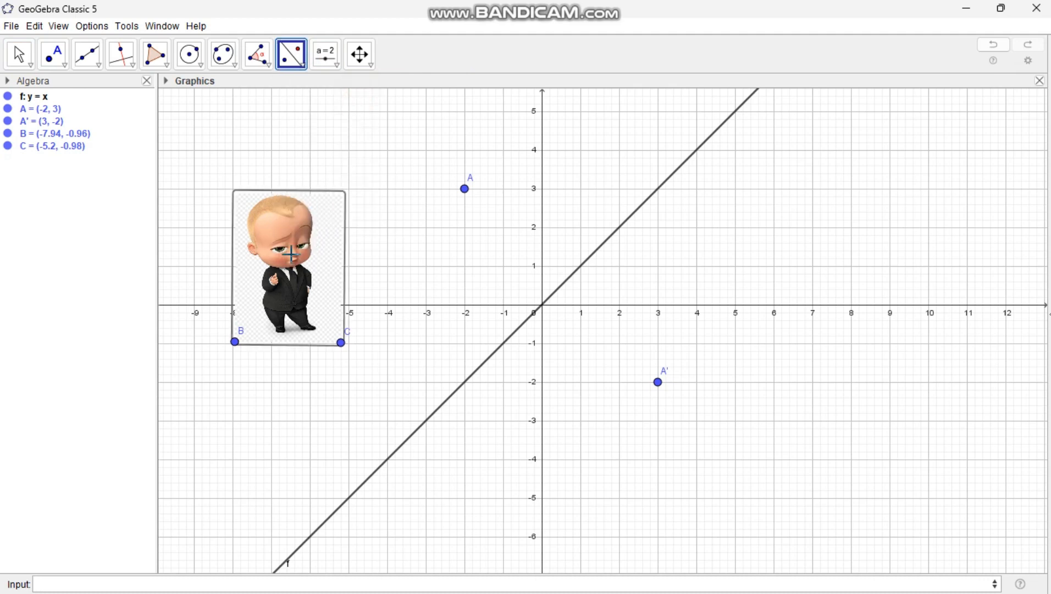
left_click(498, 357)
left_click(360, 56)
left_click_drag(755, 424, 802, 345)
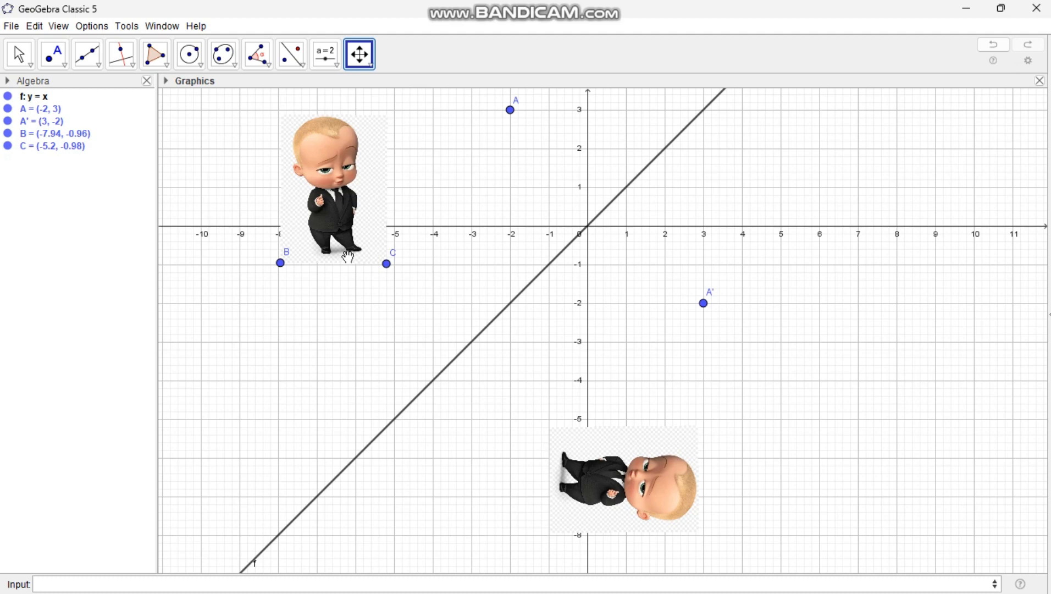
- Reflect the picture's corner points B and C about the line y = x
left_click(289, 65)
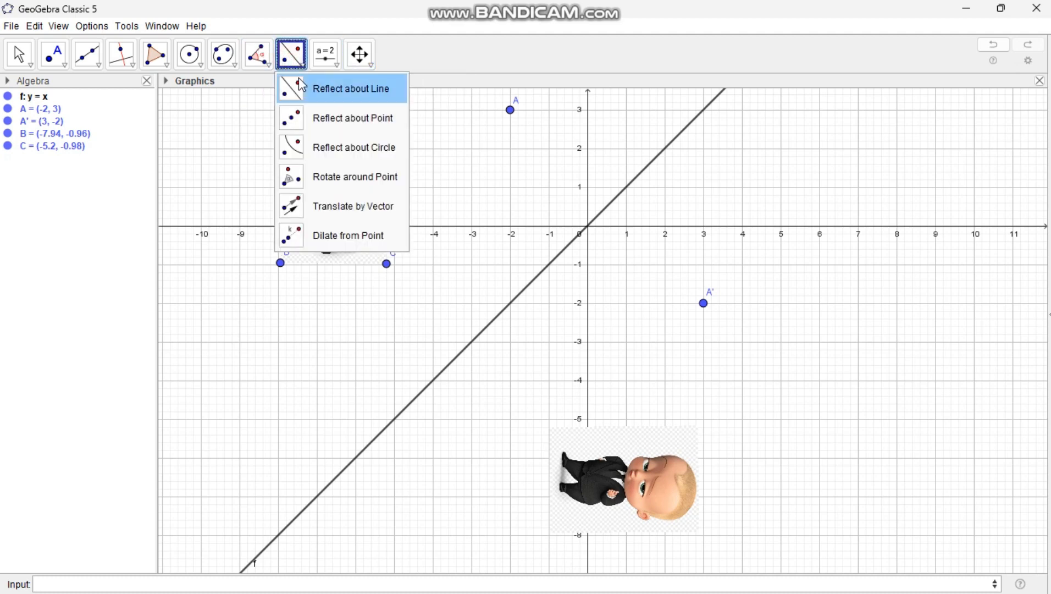
left_click(297, 87)
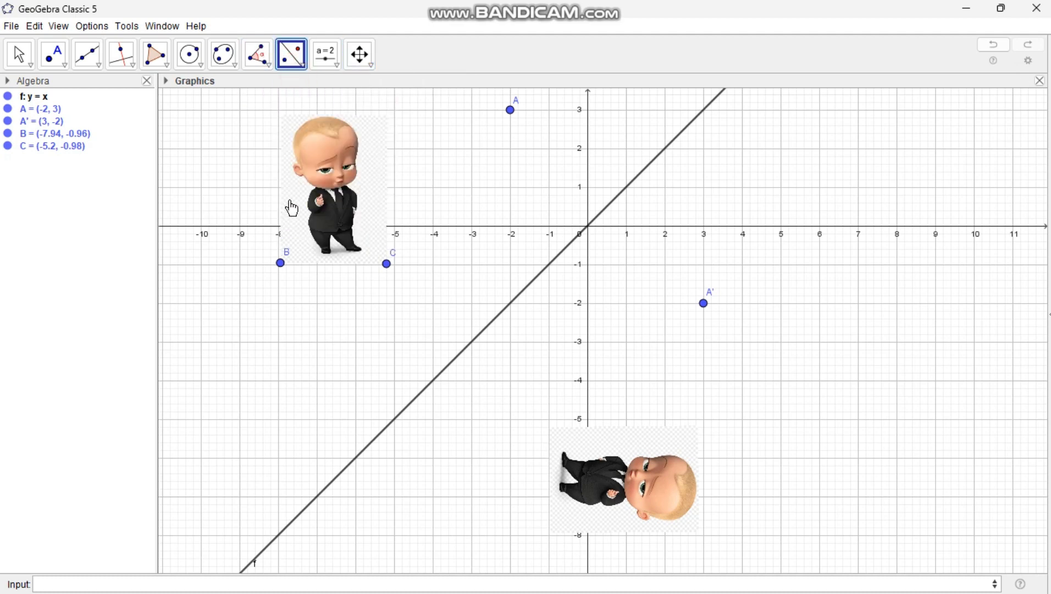
left_click(280, 262)
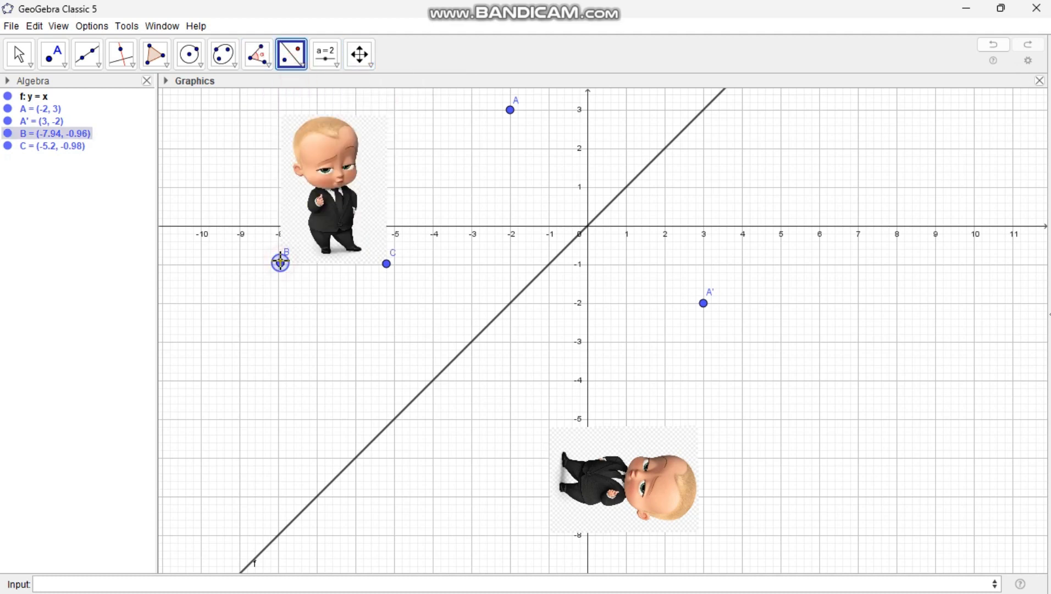
left_click(443, 378)
left_click(387, 264)
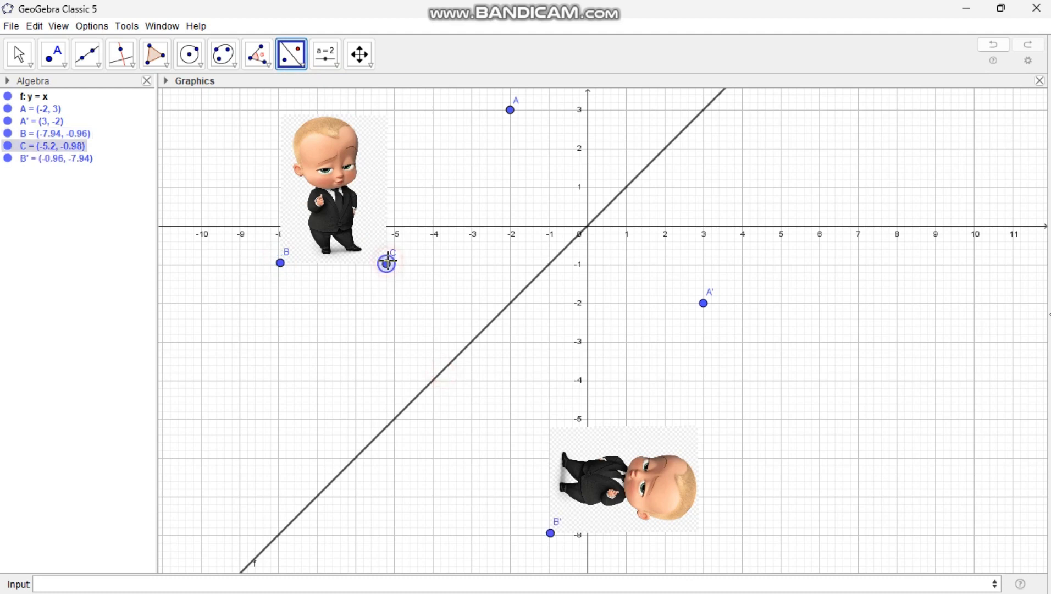
left_click(474, 340)
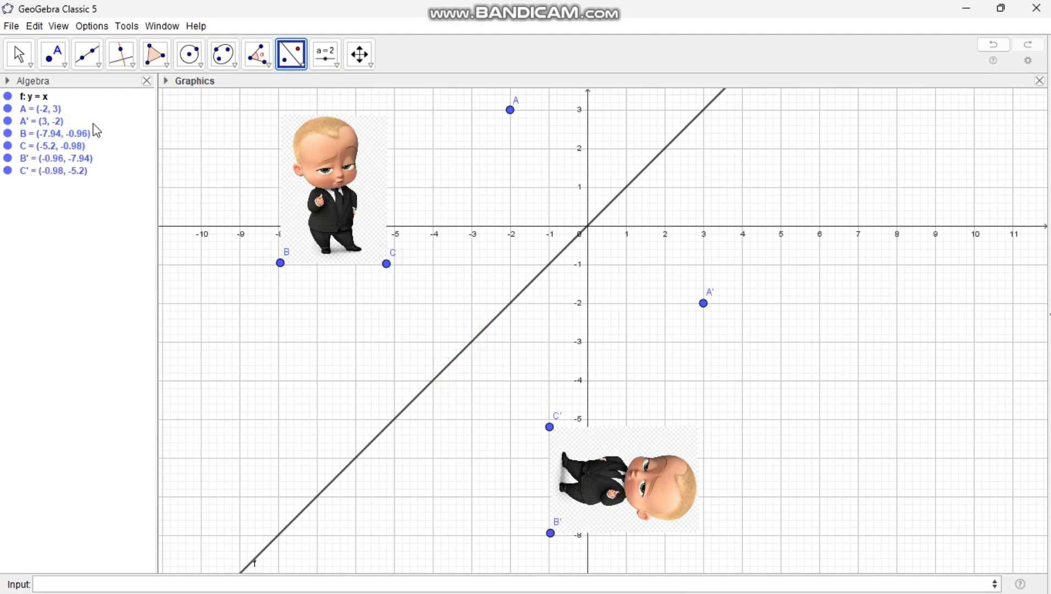
left_click(359, 54)
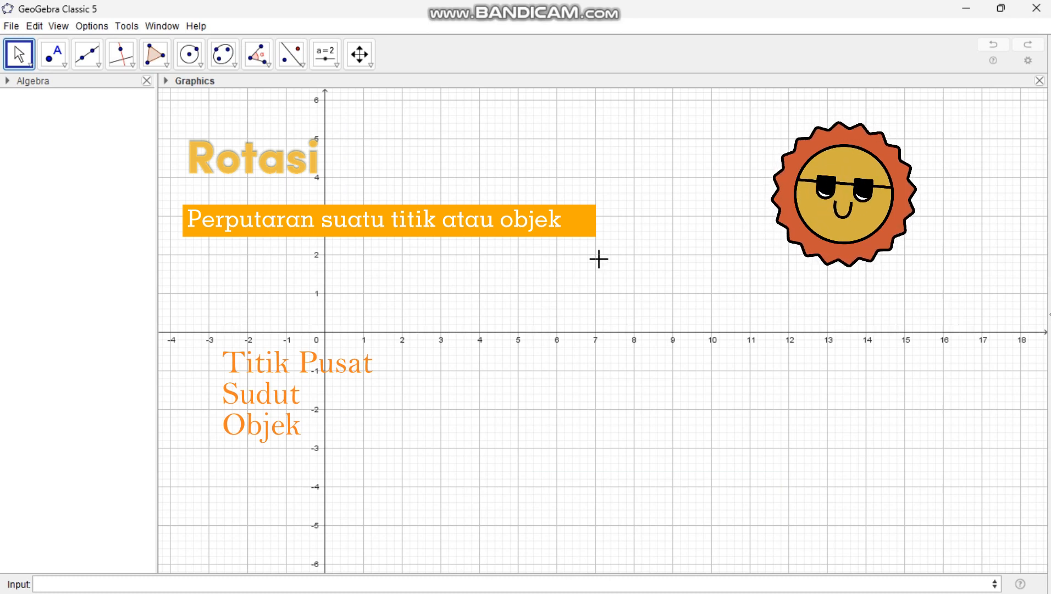
- Place a point at the origin (0, 0) of the blank worksheet as the rotation centre
left_click_drag(530, 268, 749, 256)
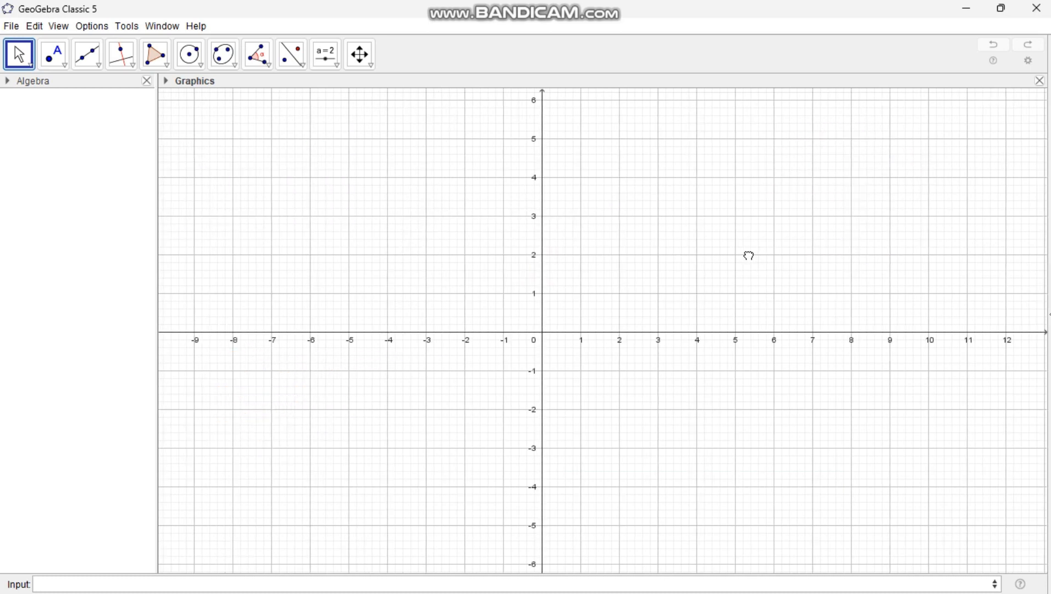
left_click(57, 59)
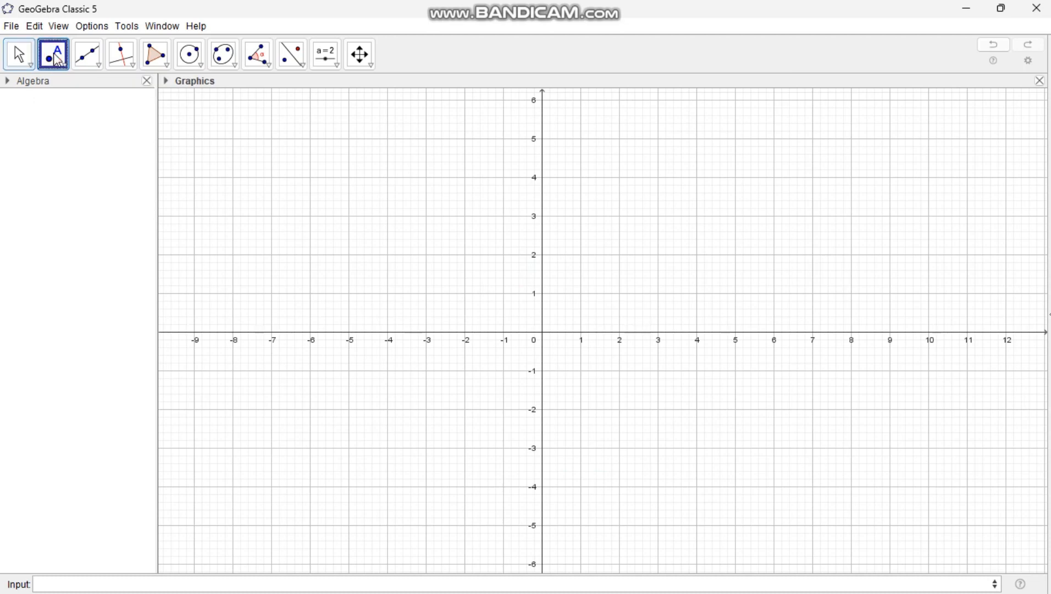
left_click(57, 59)
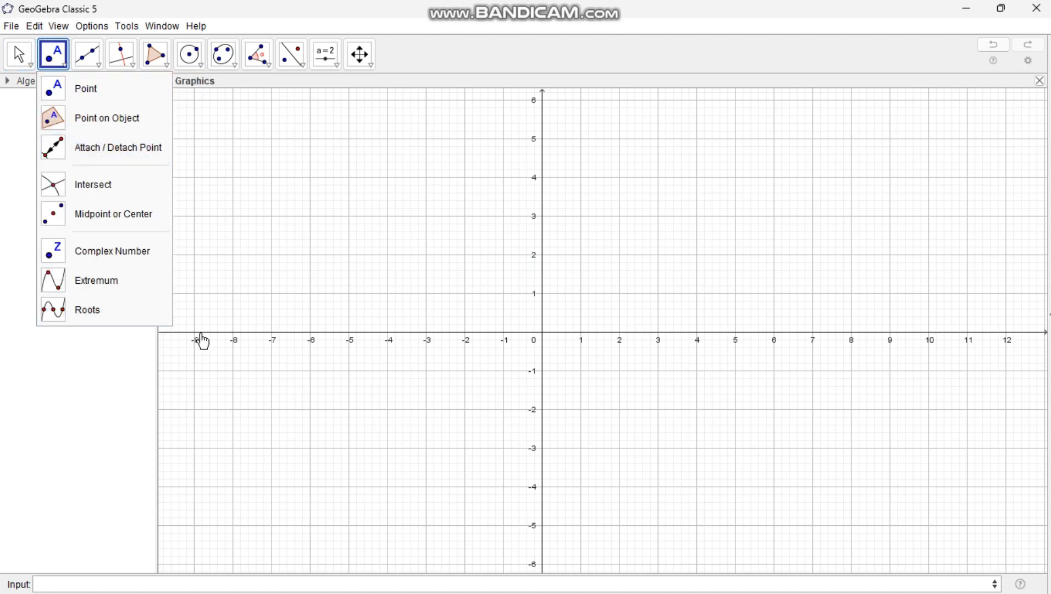
left_click(147, 92)
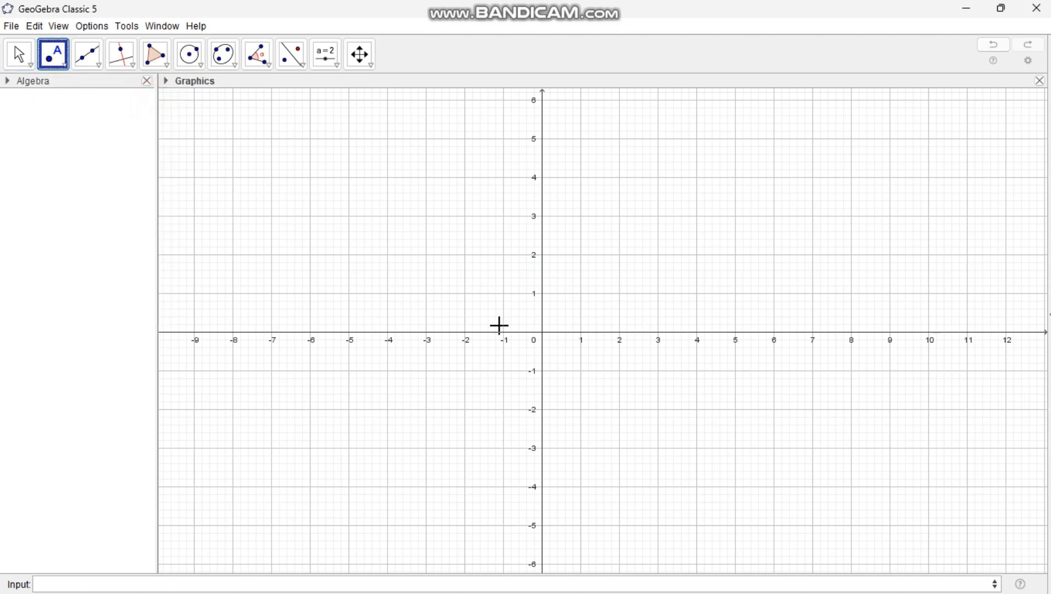
left_click(542, 332)
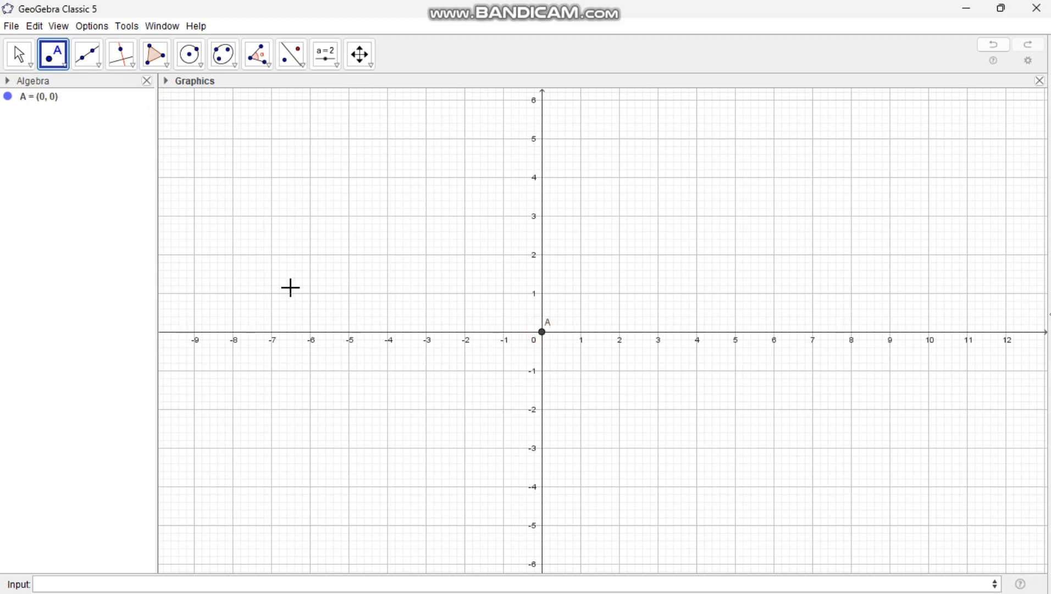
- Draw a rectangular polygon with vertices at (3, 5), (5, 5), (5, 2) and (3, 2)
left_click(167, 70)
left_click(179, 99)
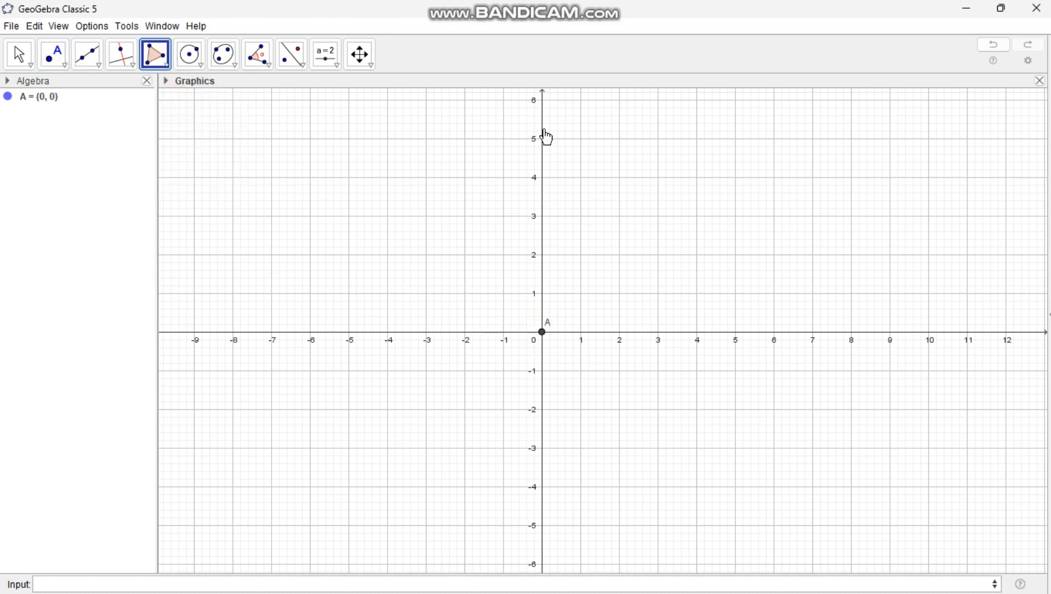
left_click(658, 139)
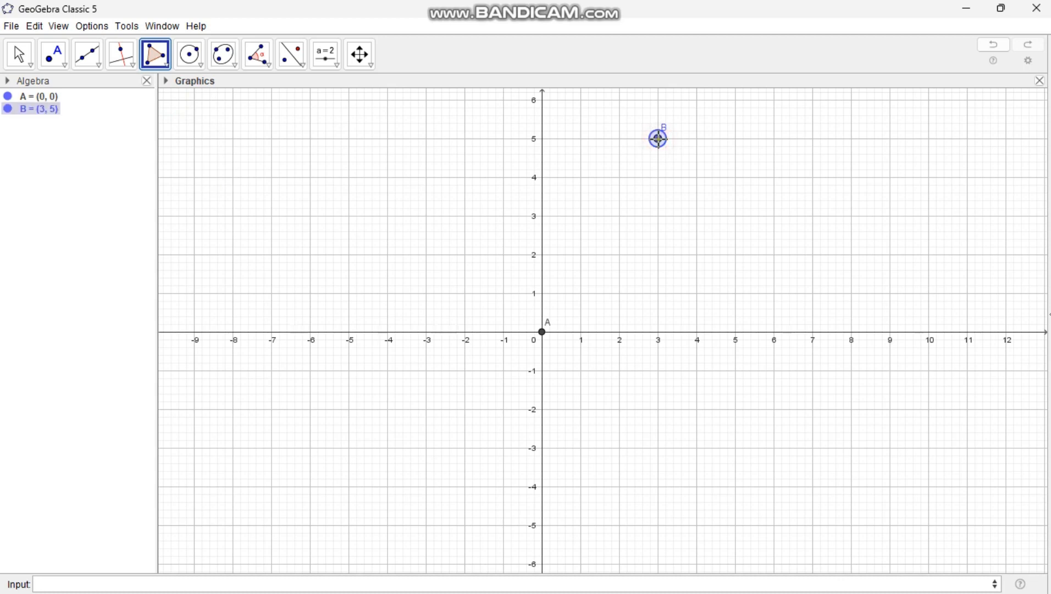
left_click(735, 138)
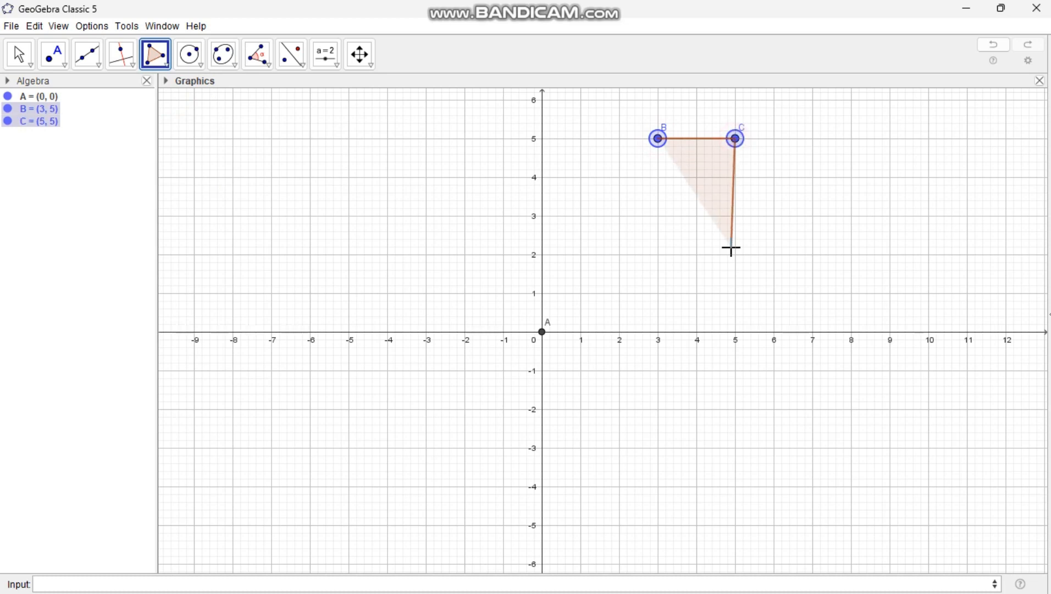
left_click(735, 255)
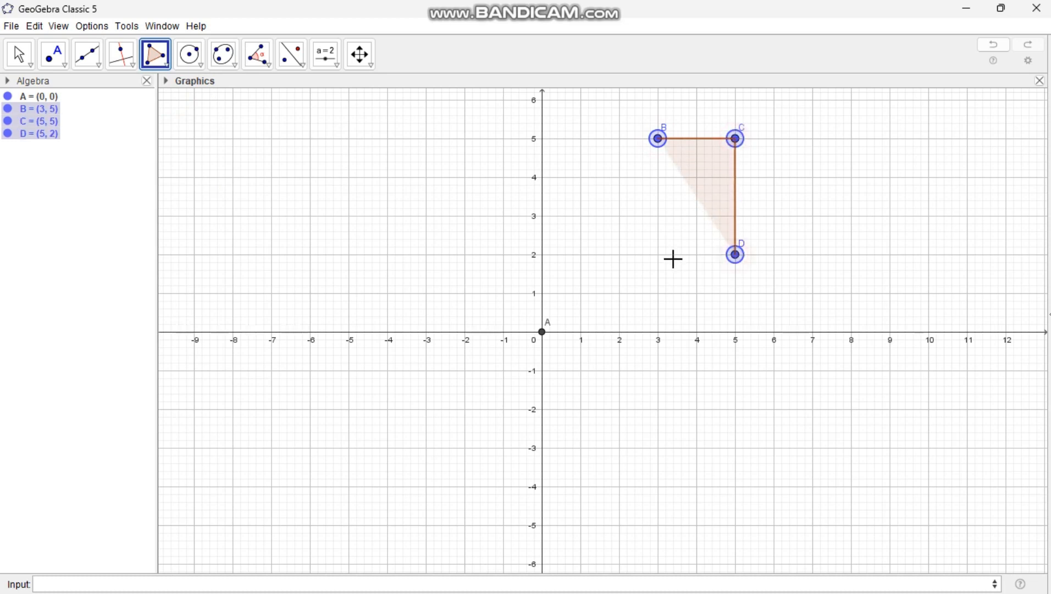
left_click(658, 255)
left_click(658, 139)
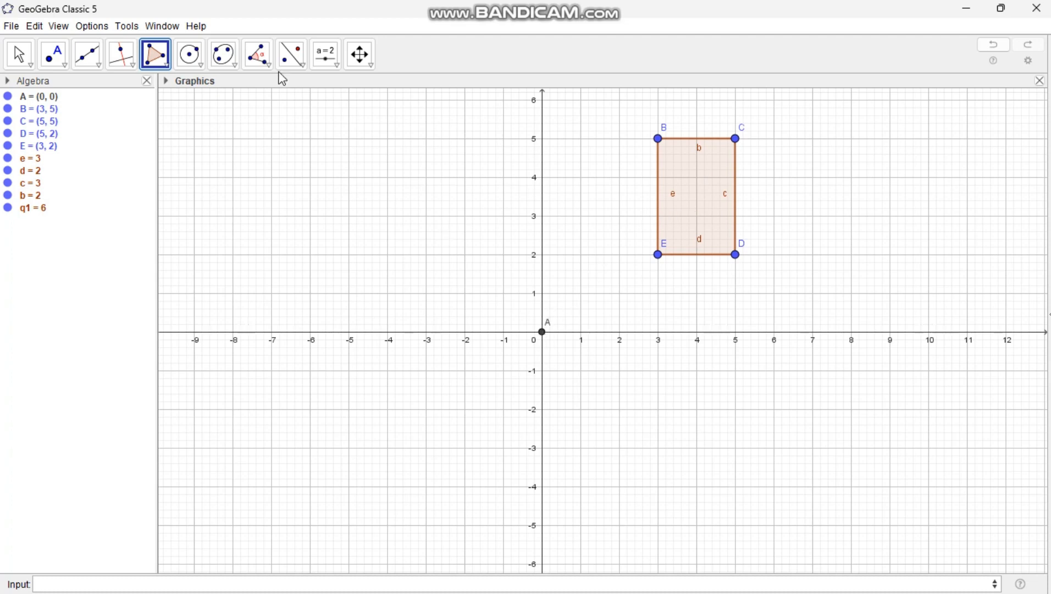
- Rotate the rectangle 90° counterclockwise around point A at the origin
left_click(304, 67)
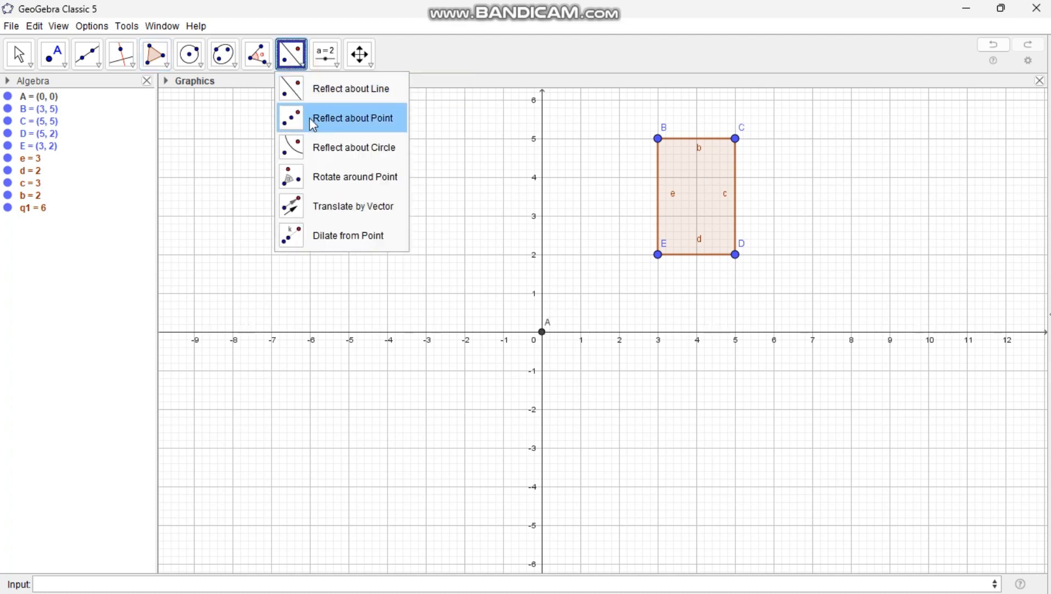
left_click(329, 179)
left_click(680, 201)
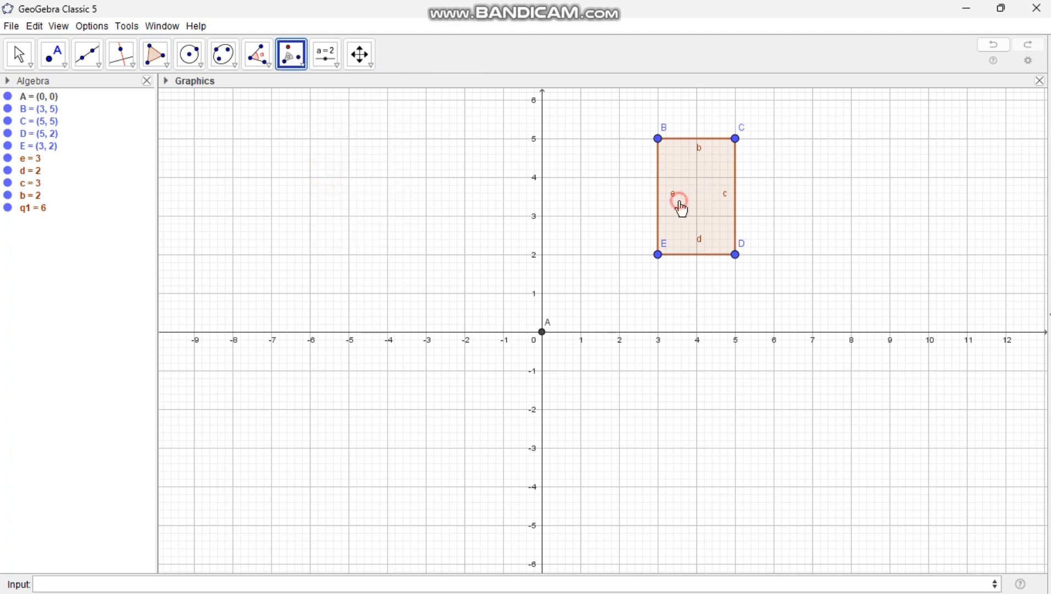
left_click(543, 332)
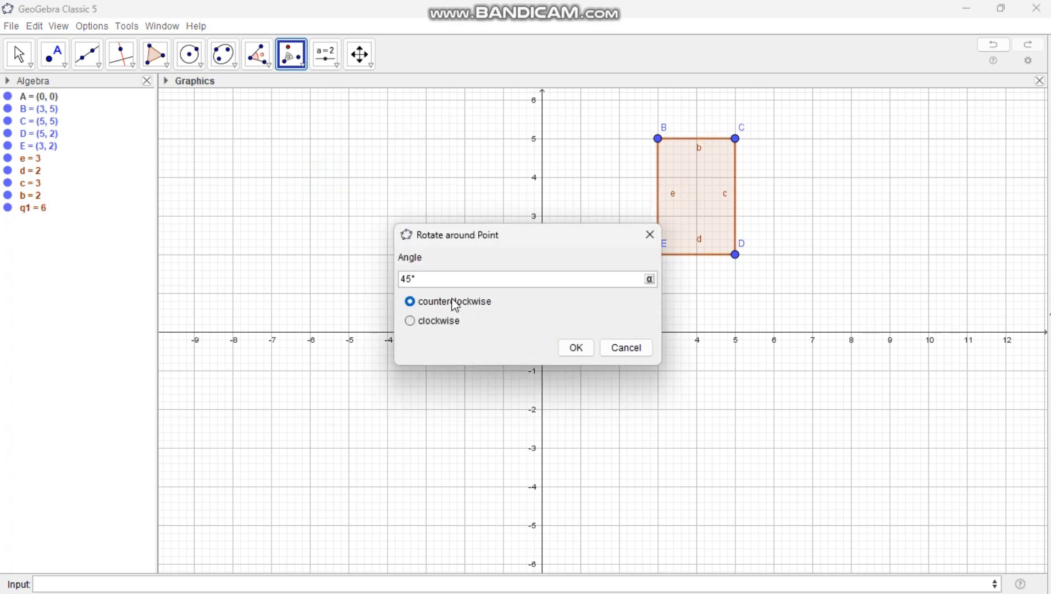
key("BackSpace")
key("BackSpace")
type("90")
left_click(410, 301)
left_click(573, 349)
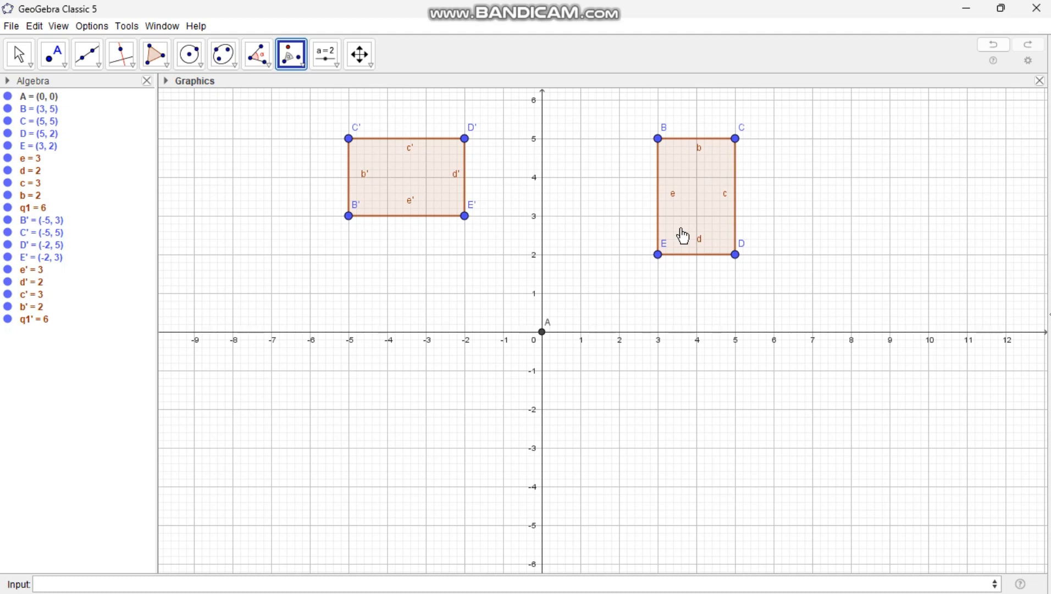
key("Escape")
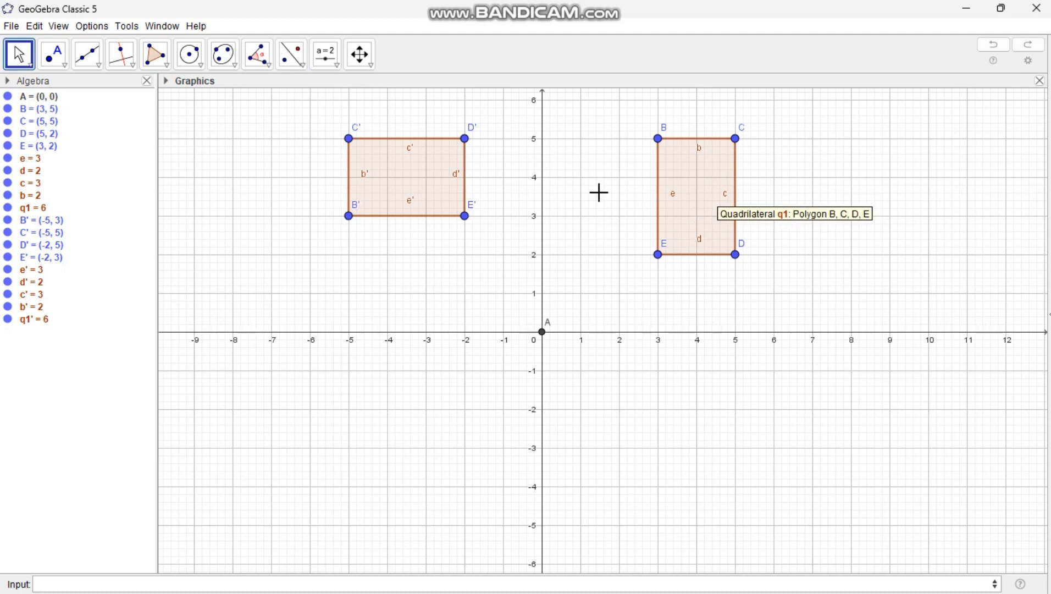
- Rotate the original rectangle BCDE 180° counterclockwise around point A
left_click(297, 62)
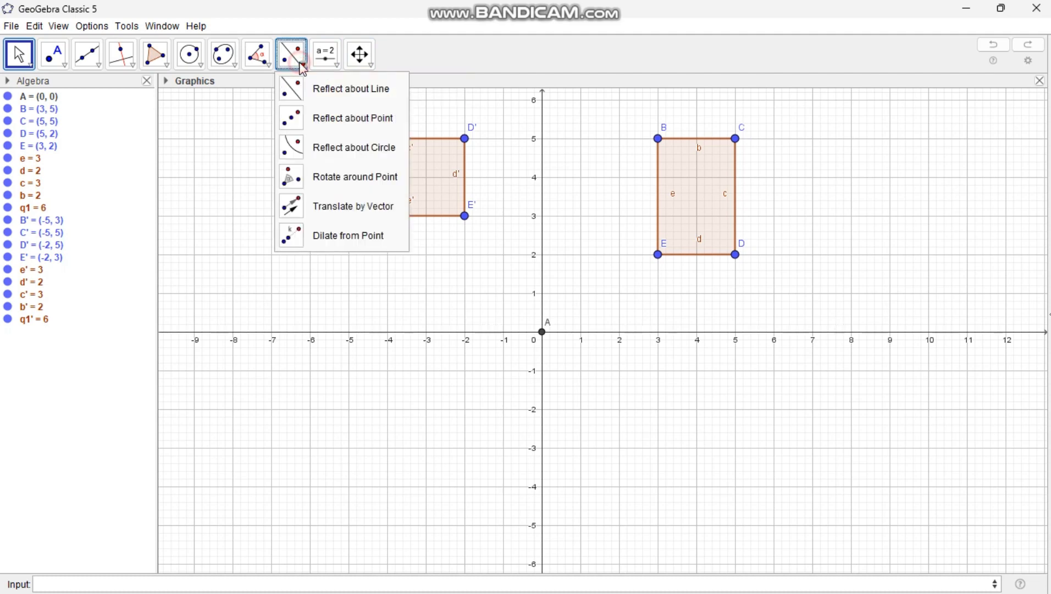
left_click(341, 185)
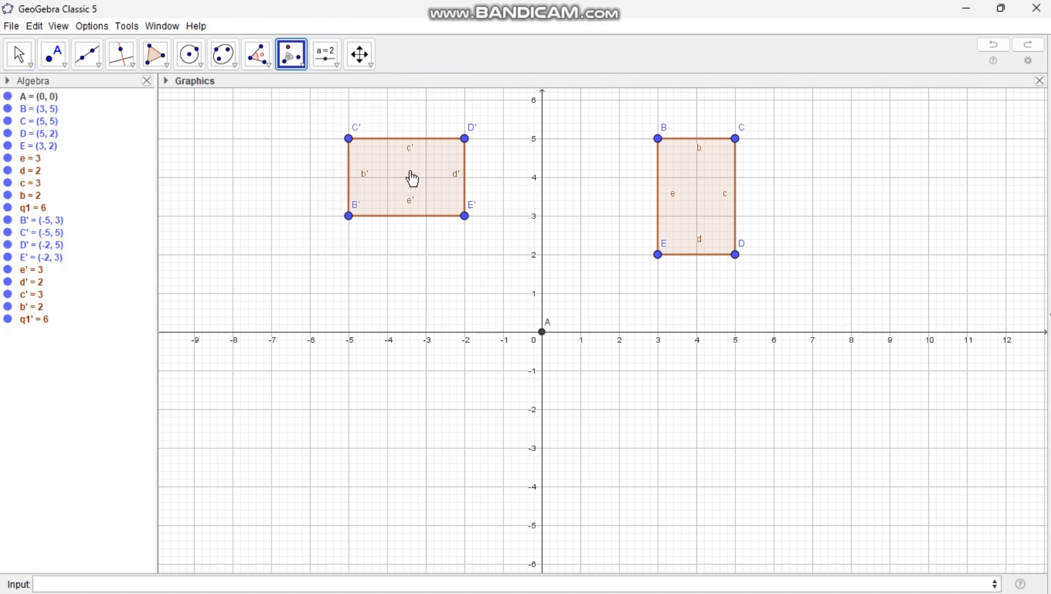
left_click(697, 209)
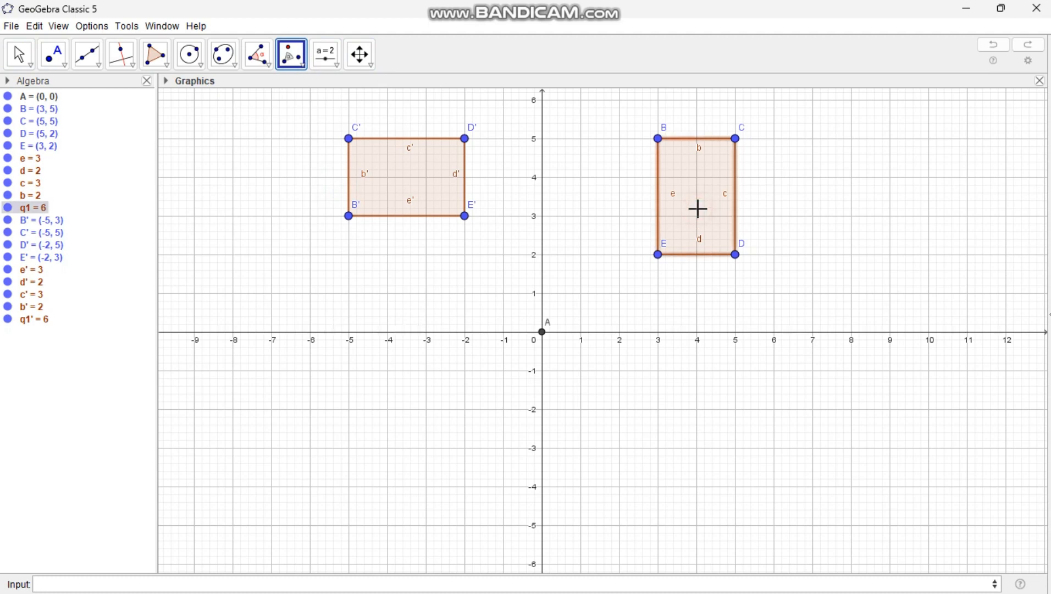
left_click(542, 332)
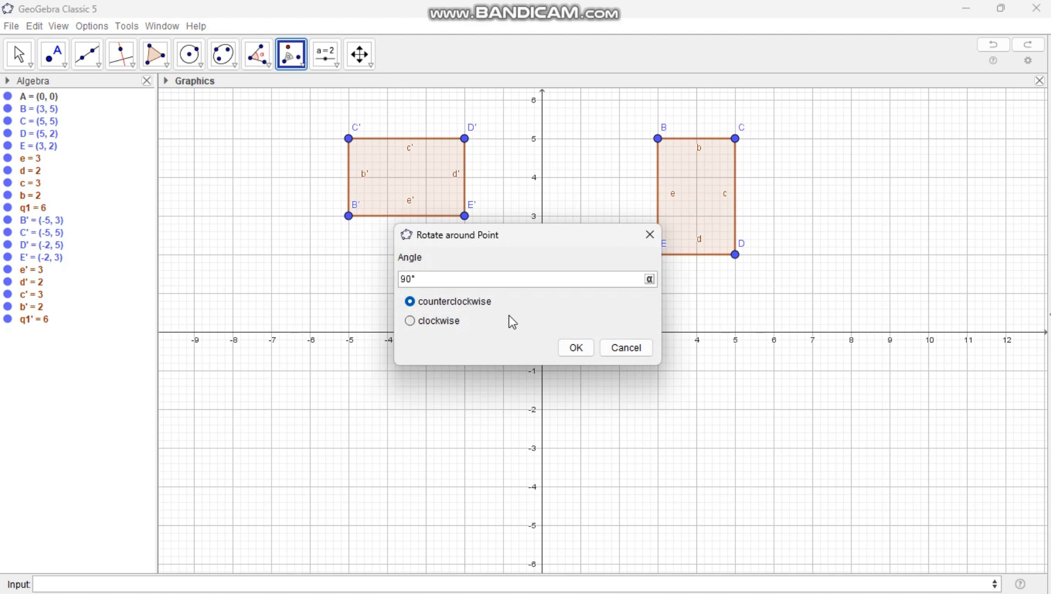
key("Left")
key("BackSpace")
key("BackSpace")
type("180")
left_click(577, 349)
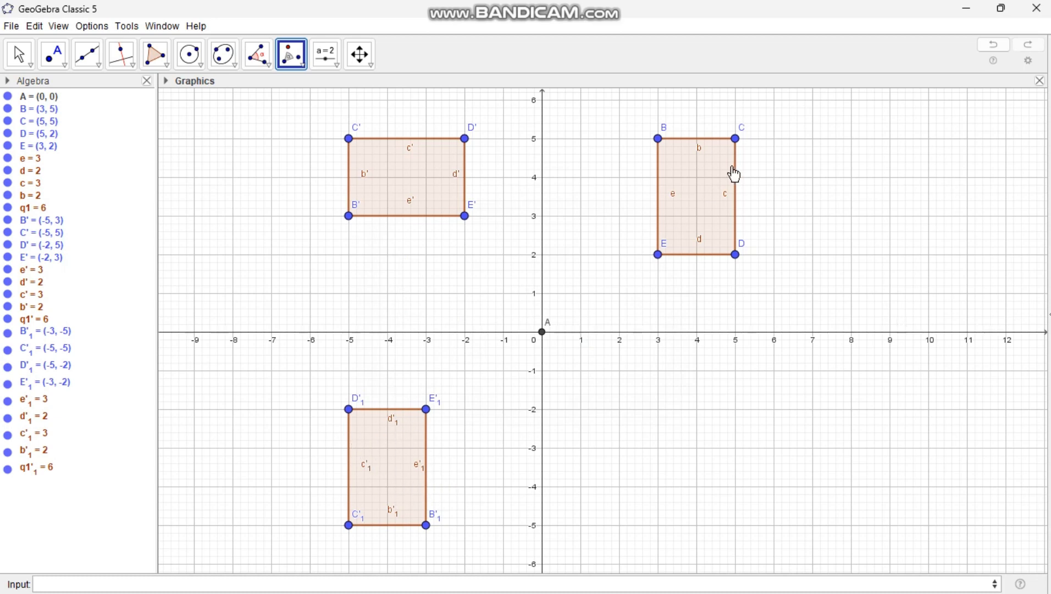
- Rotate the original rectangle BCDE 270° counterclockwise around point A
left_click(688, 211)
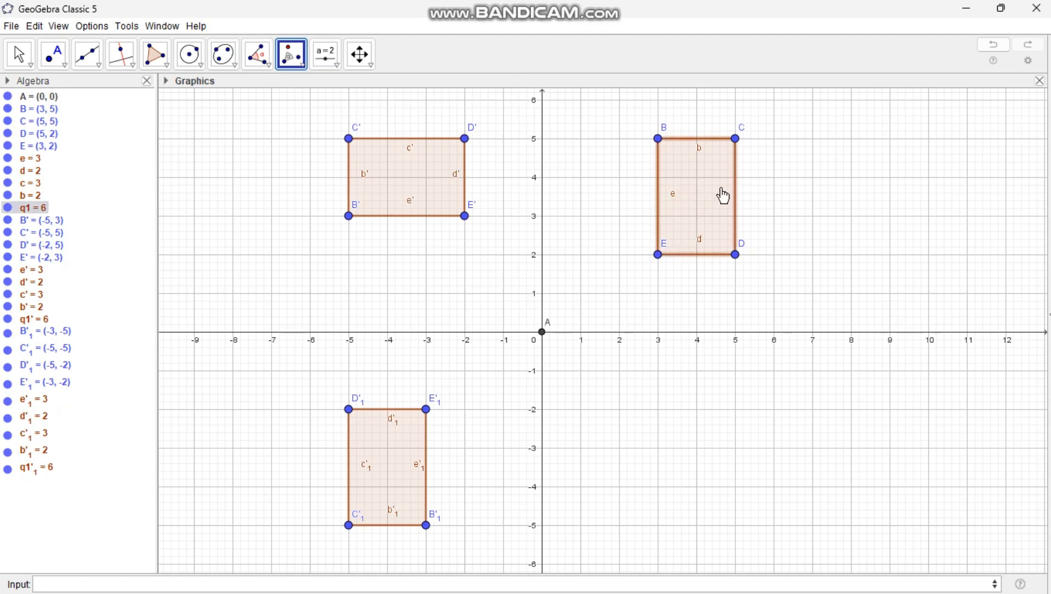
left_click(543, 332)
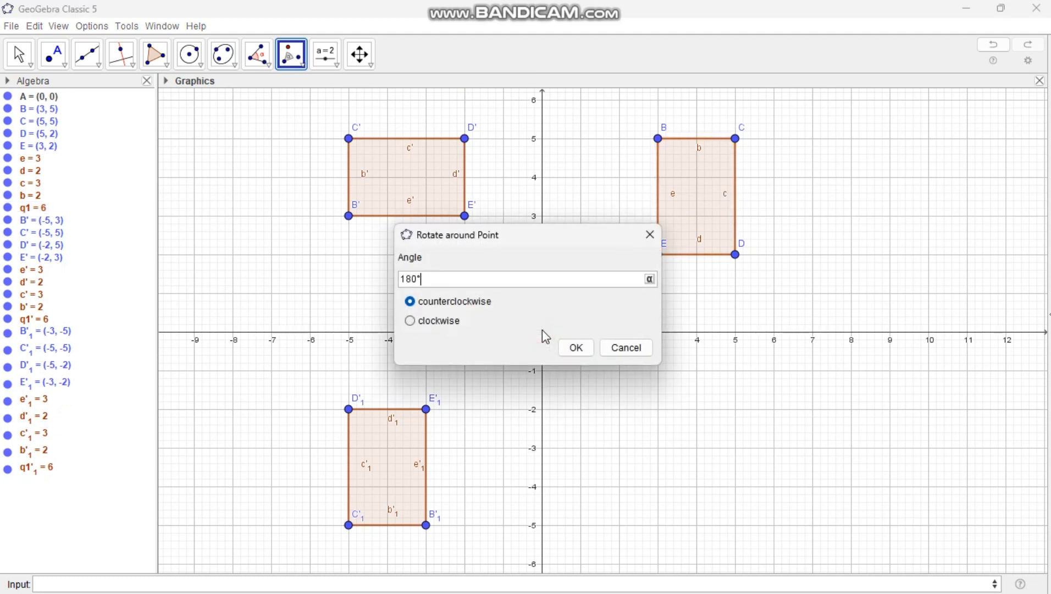
key("BackSpace")
key("BackSpace")
key("BackSpace")
type("270")
left_click(575, 348)
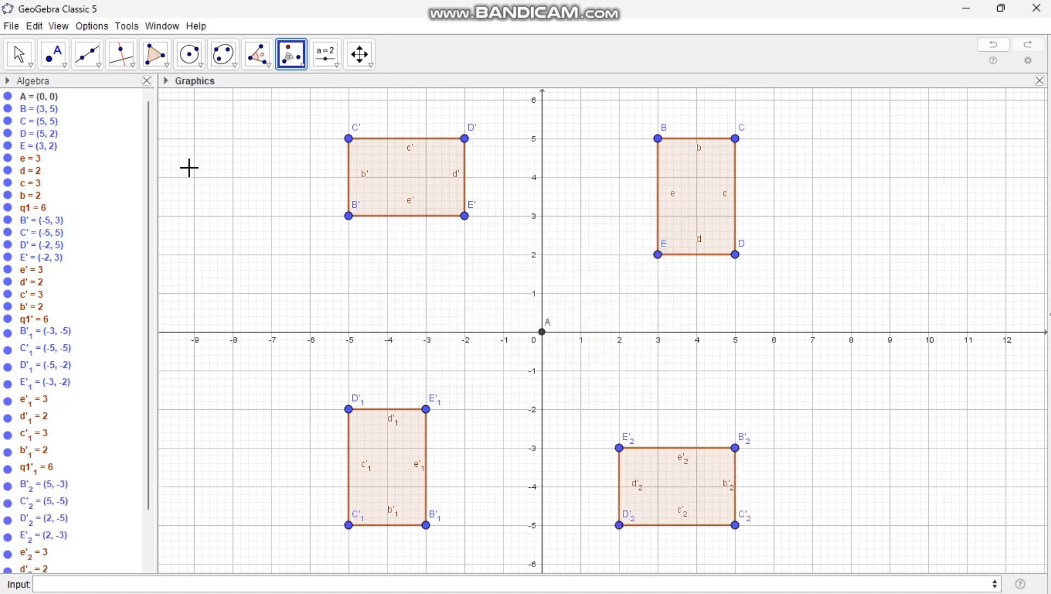
- Recolour the original rectangle BCDE green (#00FF00) and set its opacity to about 30
left_click(16, 54)
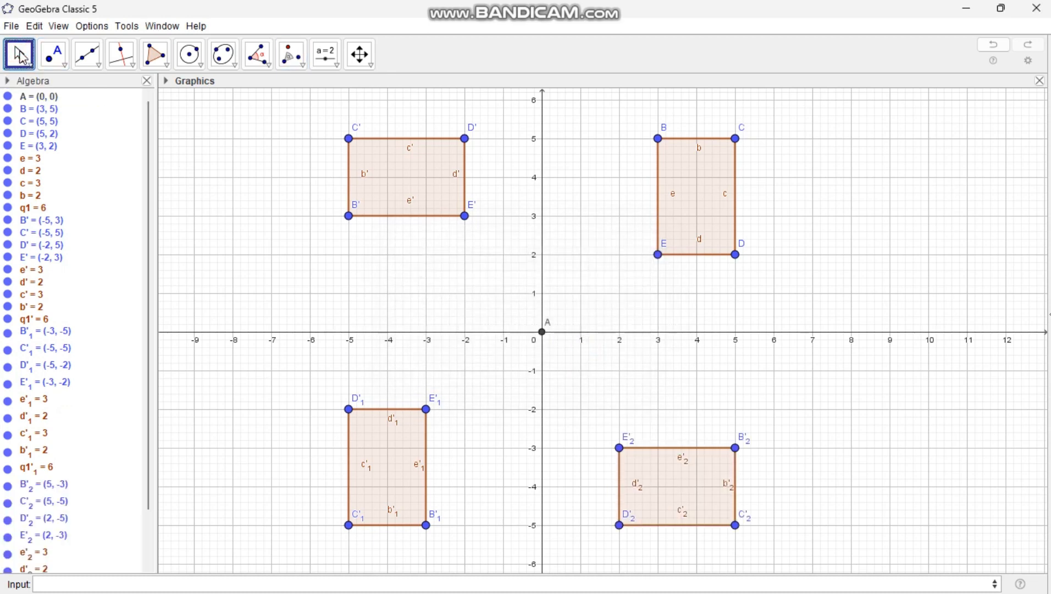
left_click(21, 56)
left_click(63, 65)
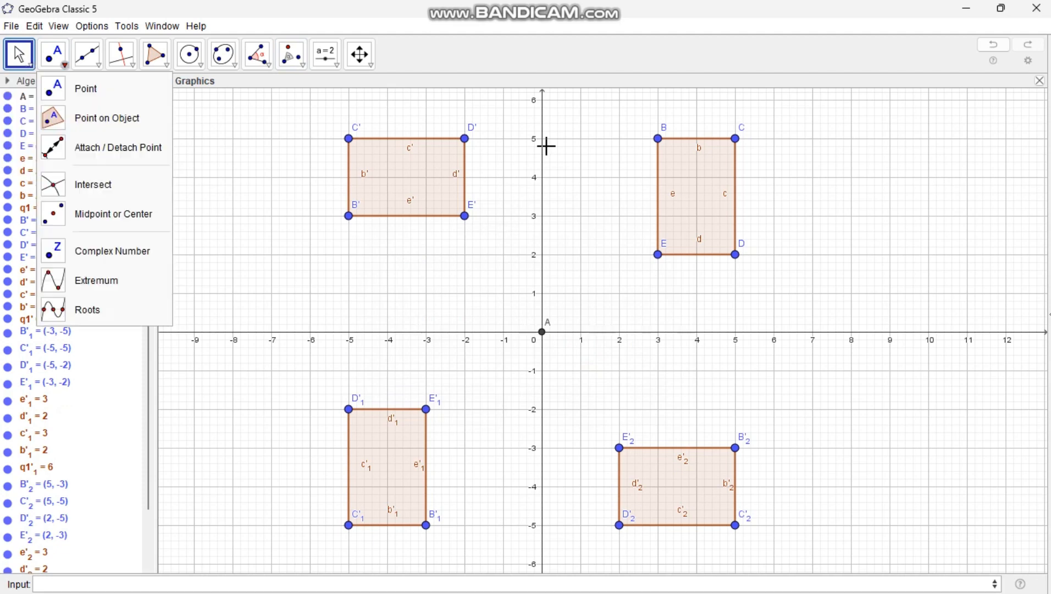
left_click(101, 433)
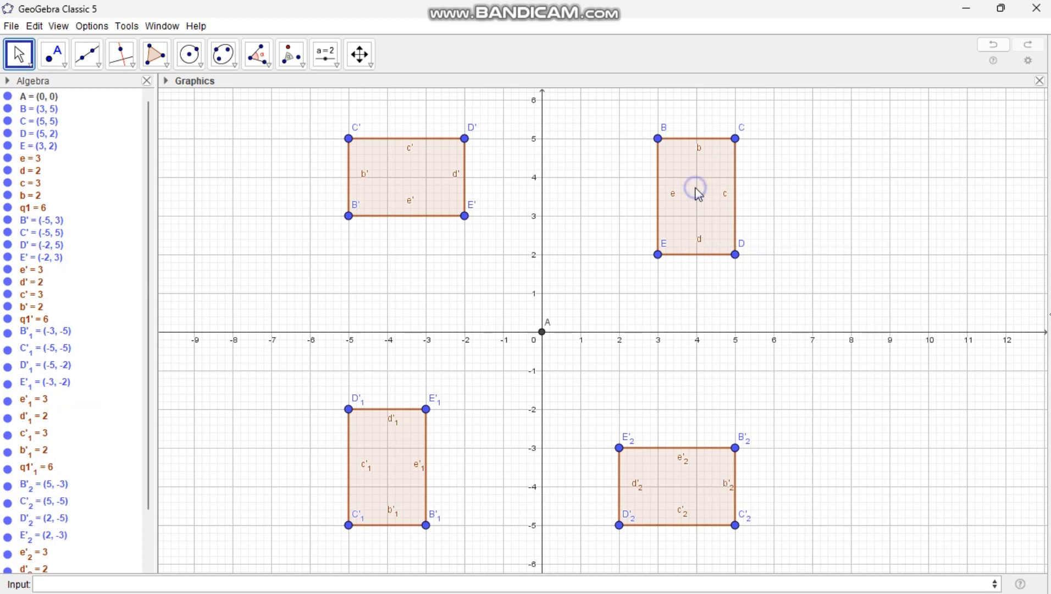
right_click(698, 193)
left_click(746, 317)
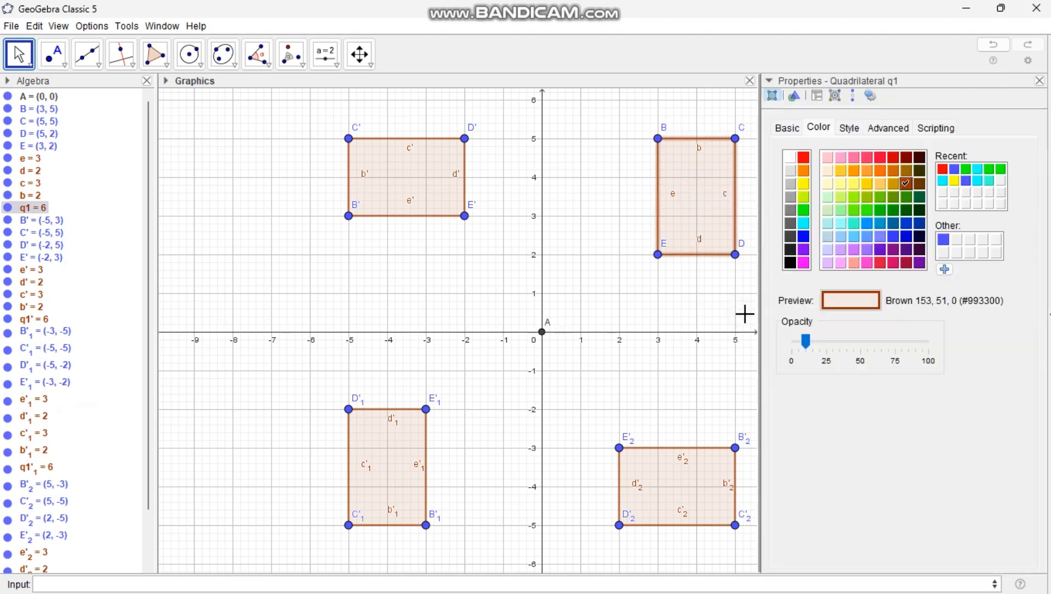
left_click(803, 206)
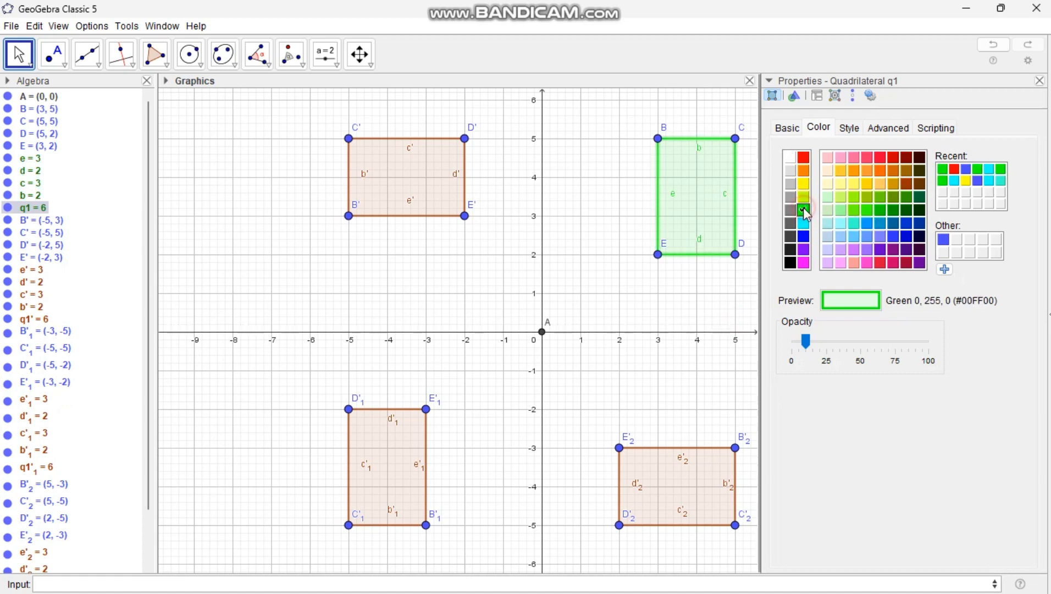
left_click(830, 345)
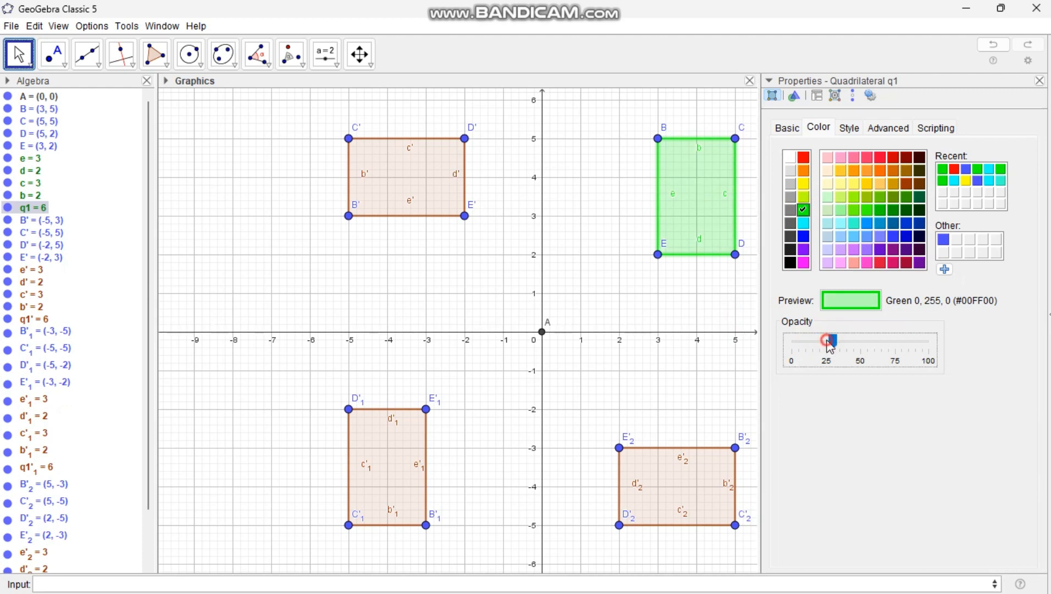
left_click(830, 345)
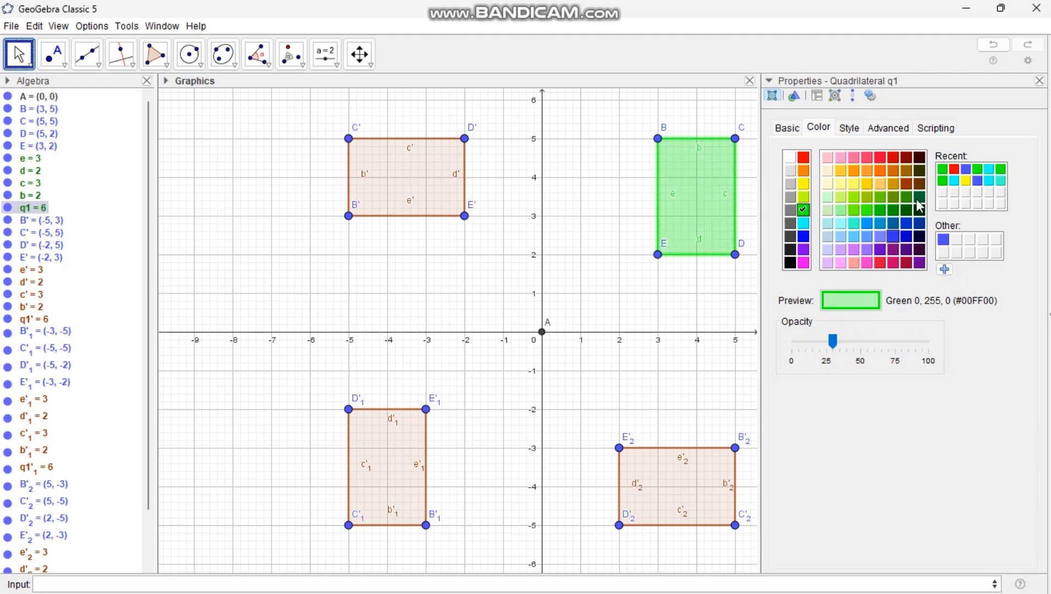
left_click(1039, 81)
- Recolour the 90° rotated rectangle cyan (#00FFFF) and set its opacity to about 30
left_click(395, 196)
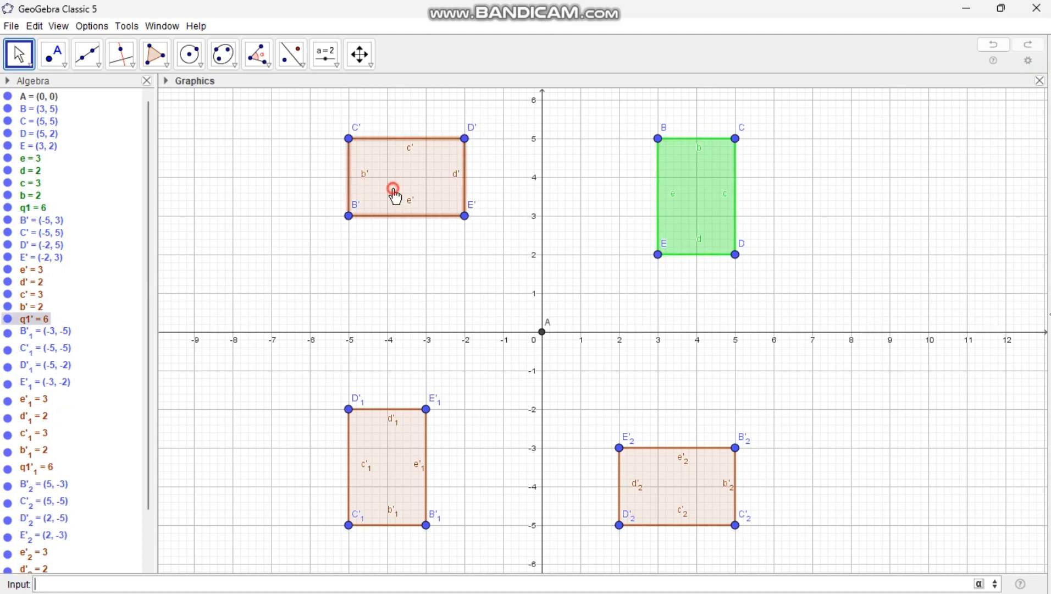
right_click(395, 195)
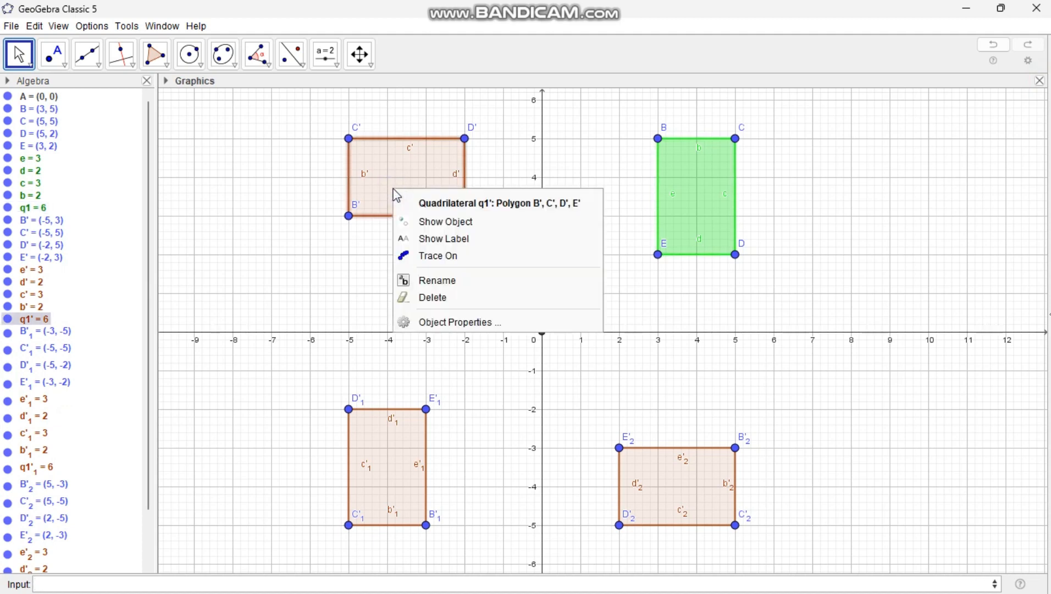
left_click(440, 323)
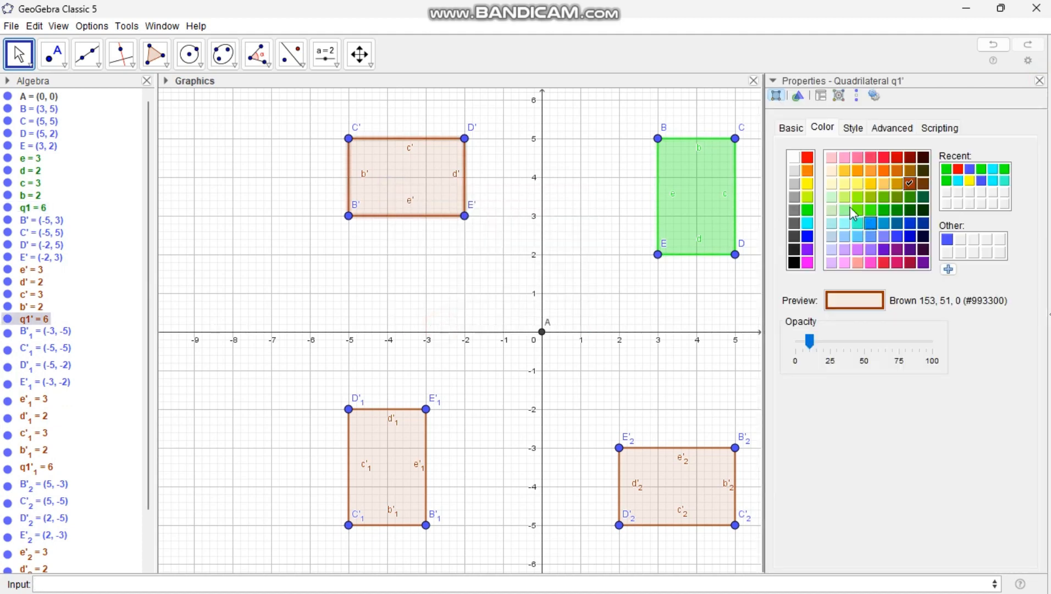
left_click(807, 223)
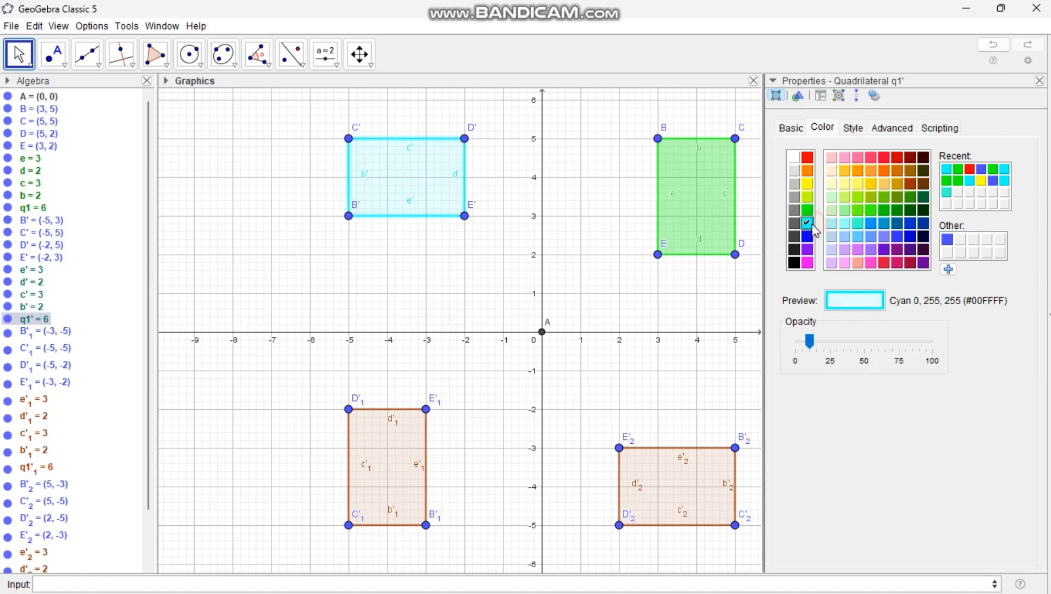
left_click_drag(809, 341, 837, 341)
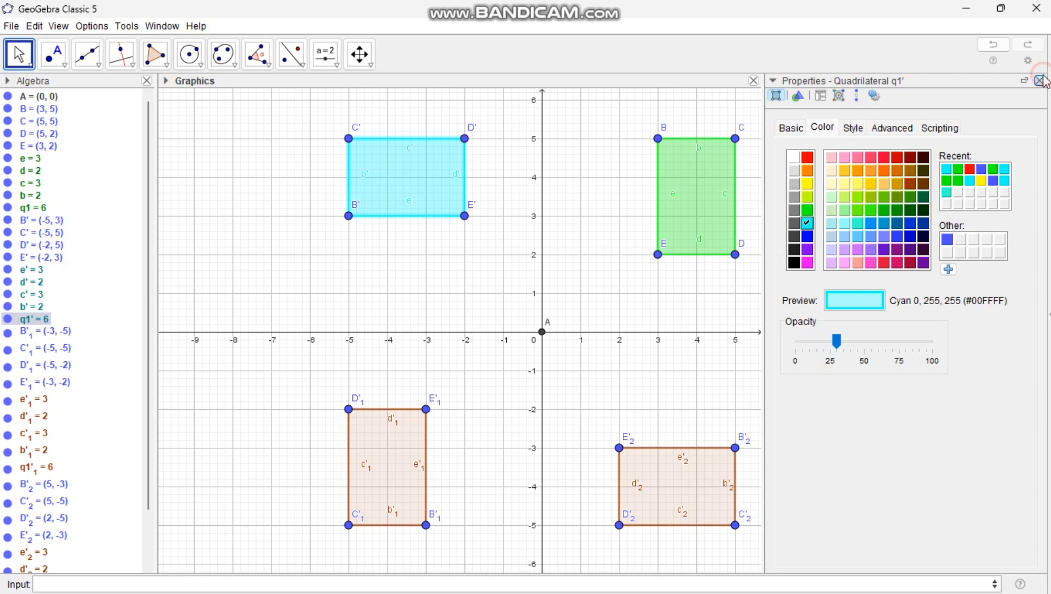
left_click(1039, 80)
- Recolour the 180° rotated rectangle magenta (#FF00FF) and set its opacity to about 30
right_click(397, 468)
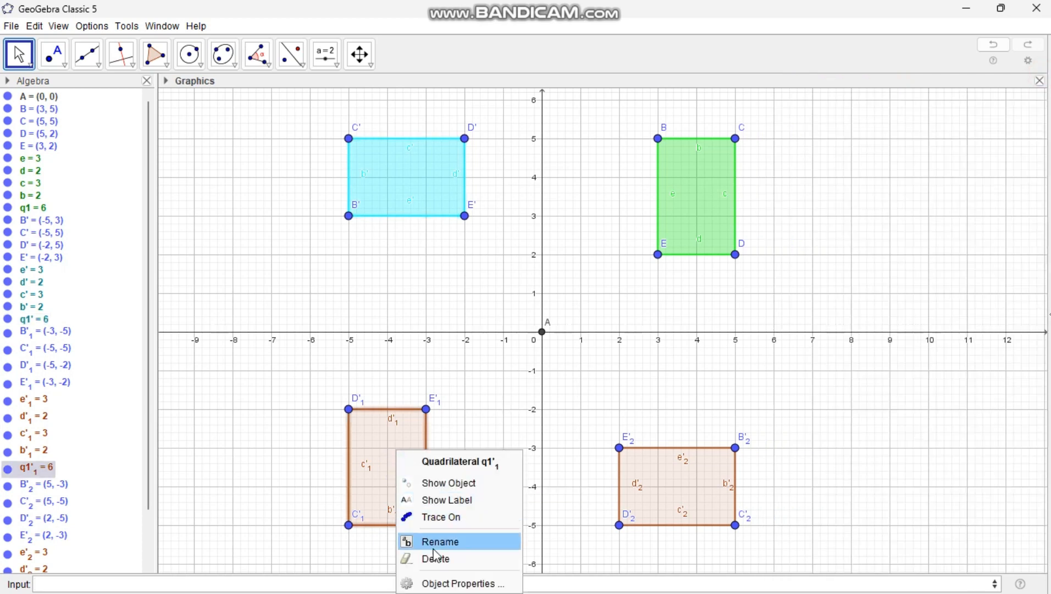
left_click(445, 583)
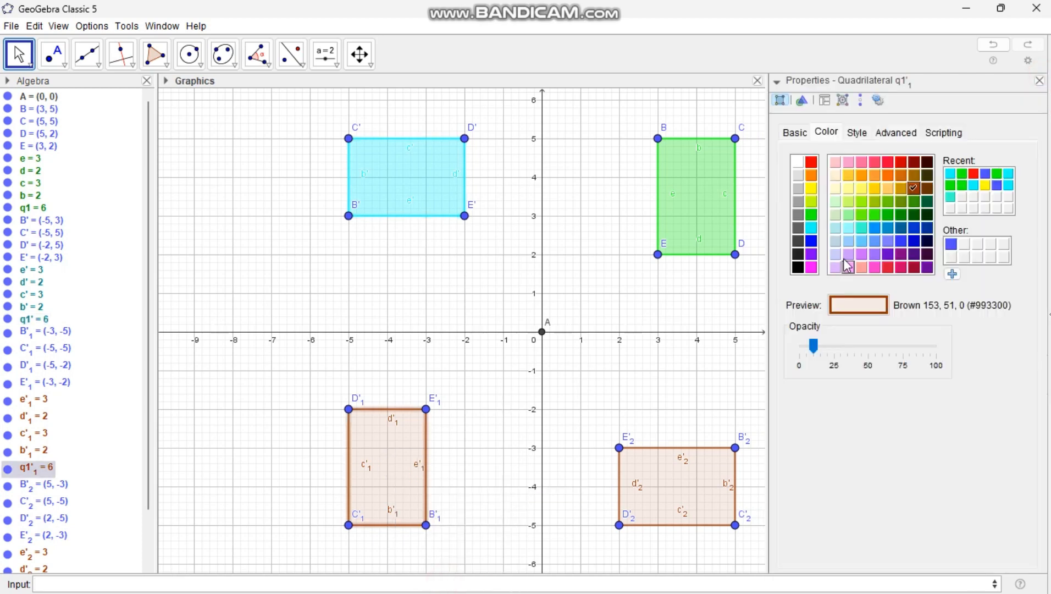
left_click(810, 267)
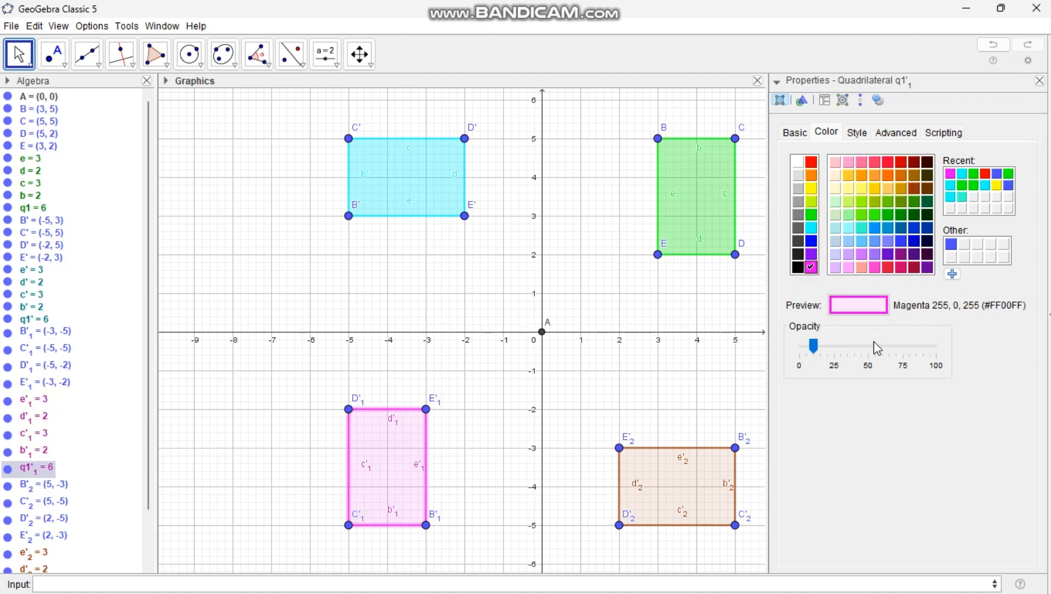
left_click(837, 348)
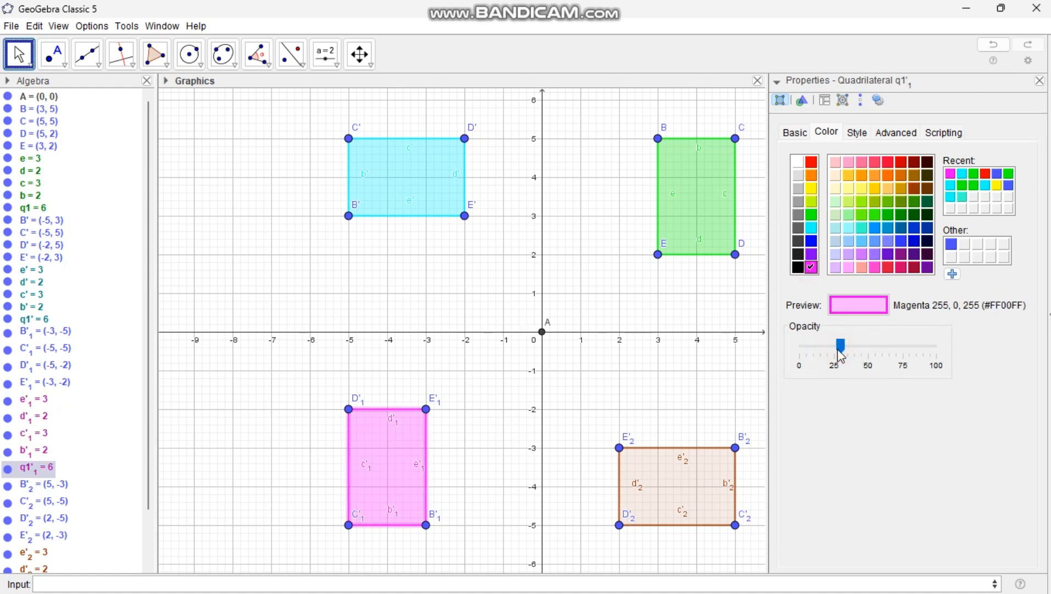
left_click(1039, 82)
- Recolour the 270° rotated rectangle pink (#FF6699) and set its opacity to about 30
right_click(685, 505)
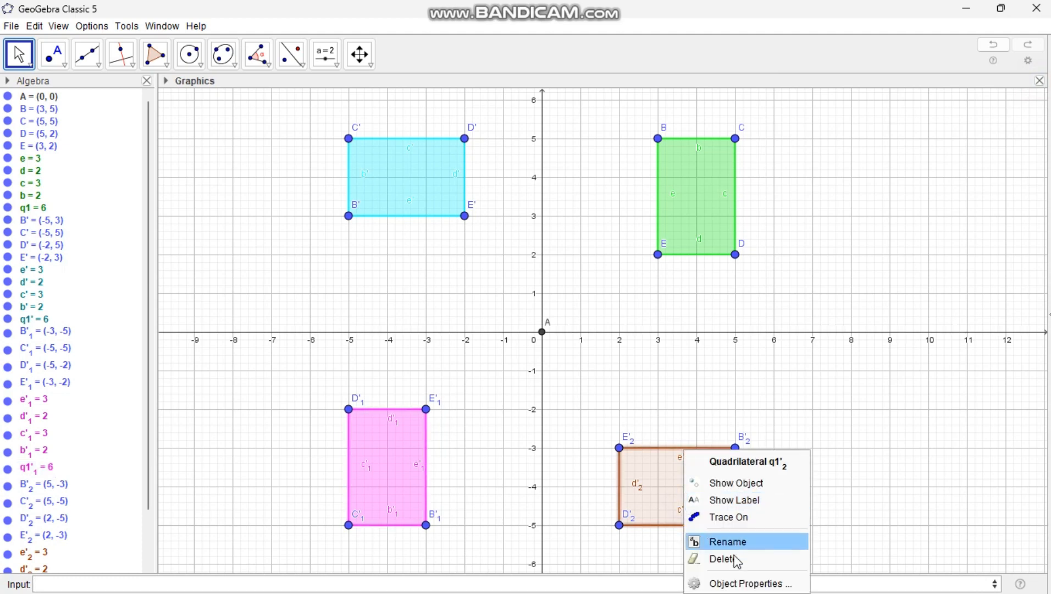
left_click(715, 583)
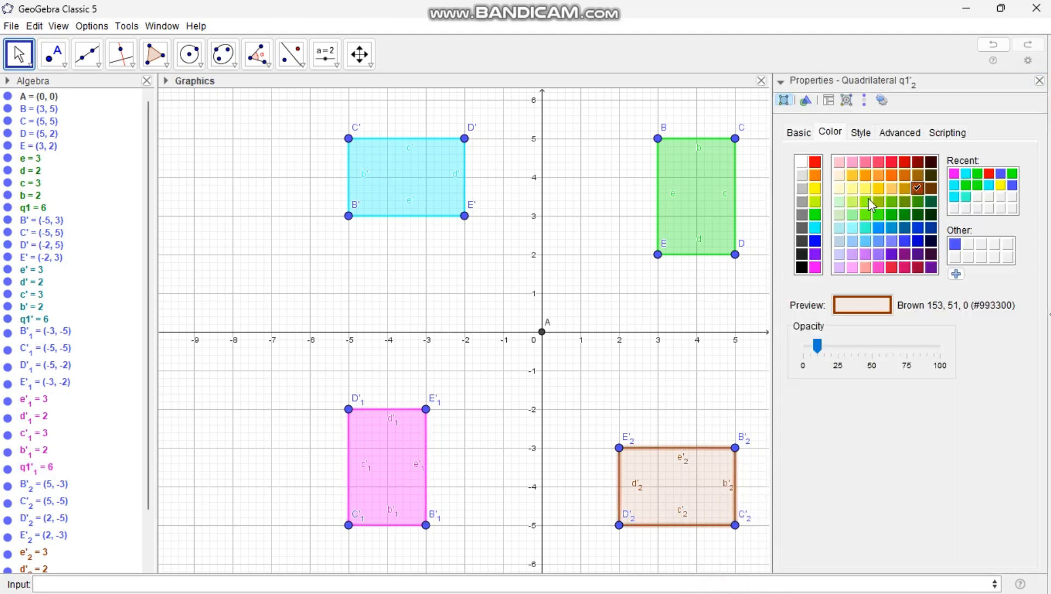
left_click(853, 163)
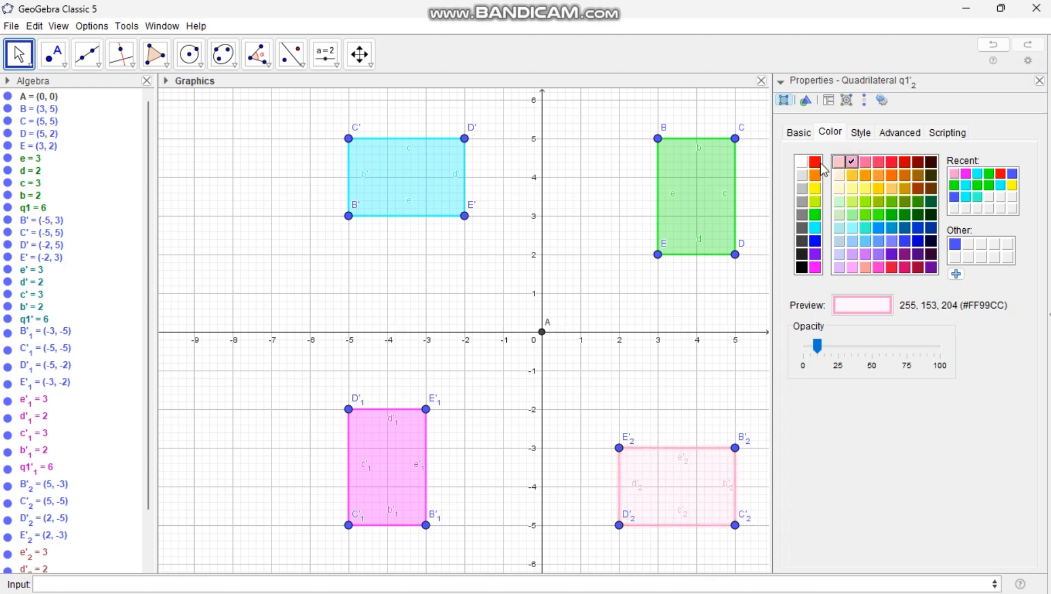
left_click(866, 164)
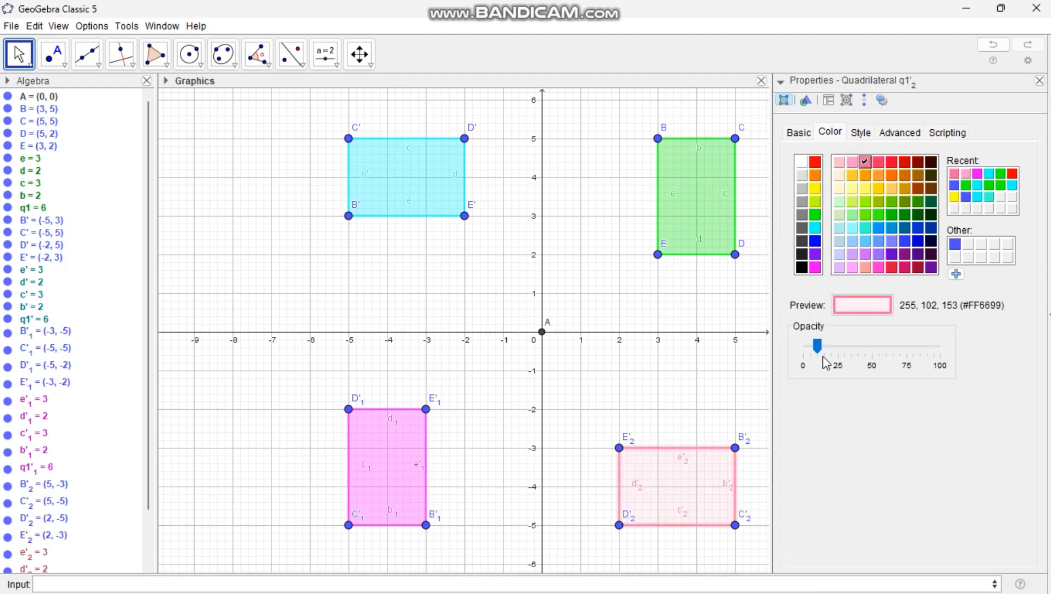
left_click(847, 351)
left_click(847, 351)
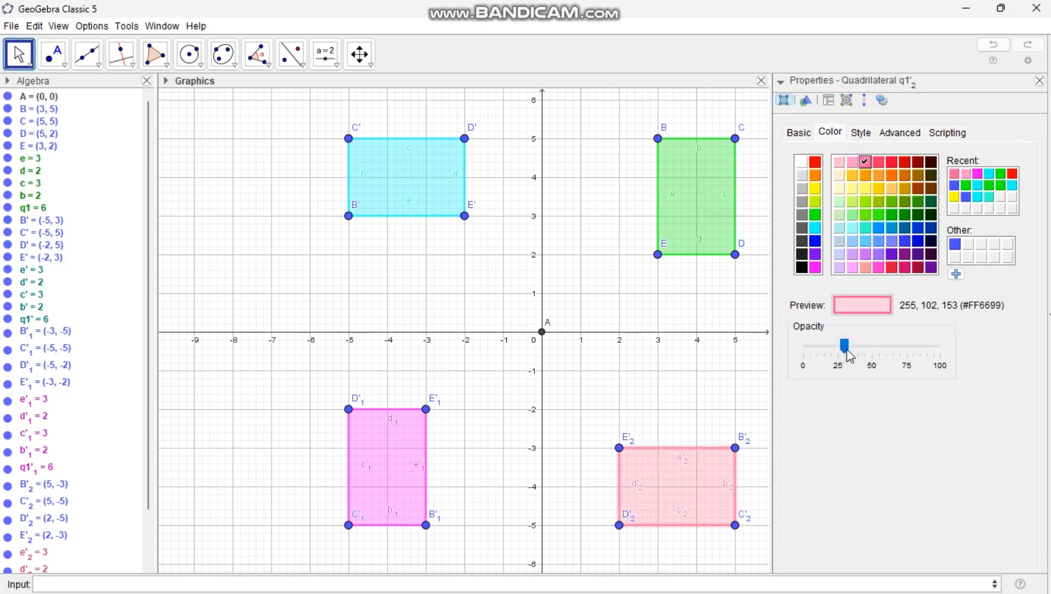
left_click(1039, 80)
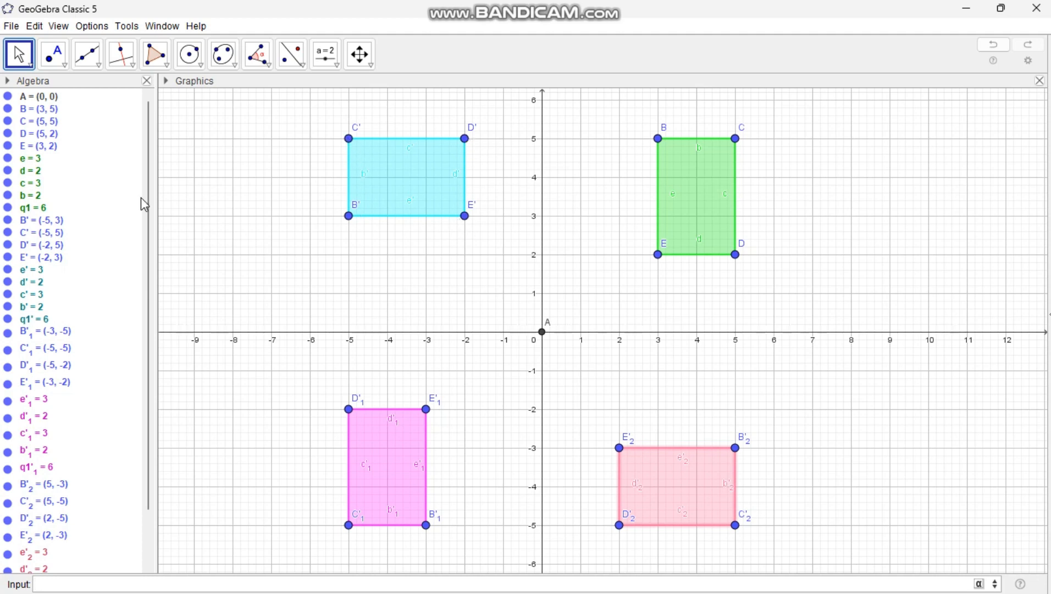
- Hide the corner points B, C, D, E of the green rectangle and B', C', D', E' of the cyan rectangle
left_click(7, 109)
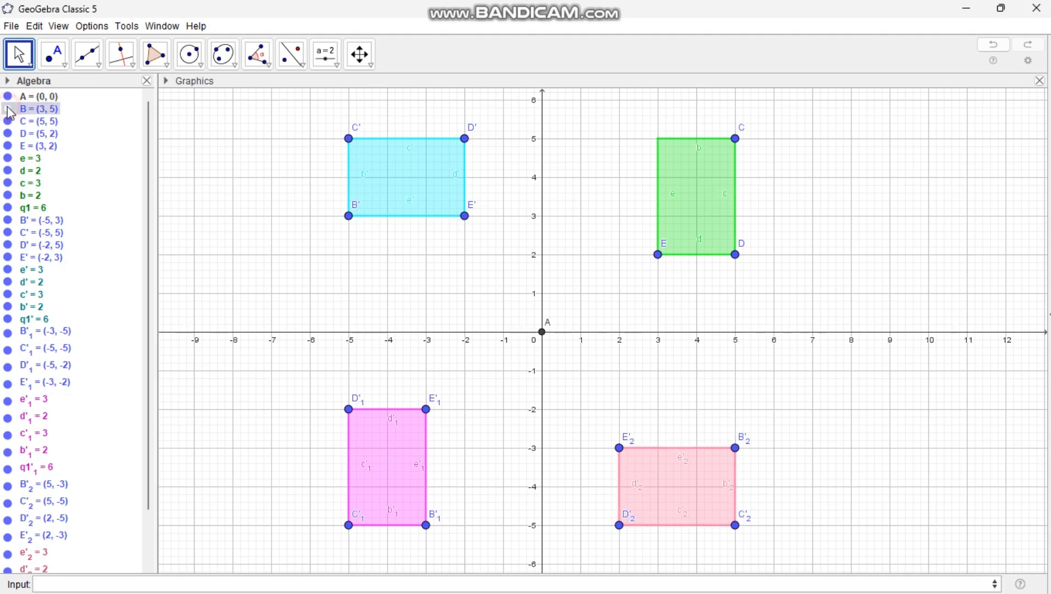
left_click(8, 121)
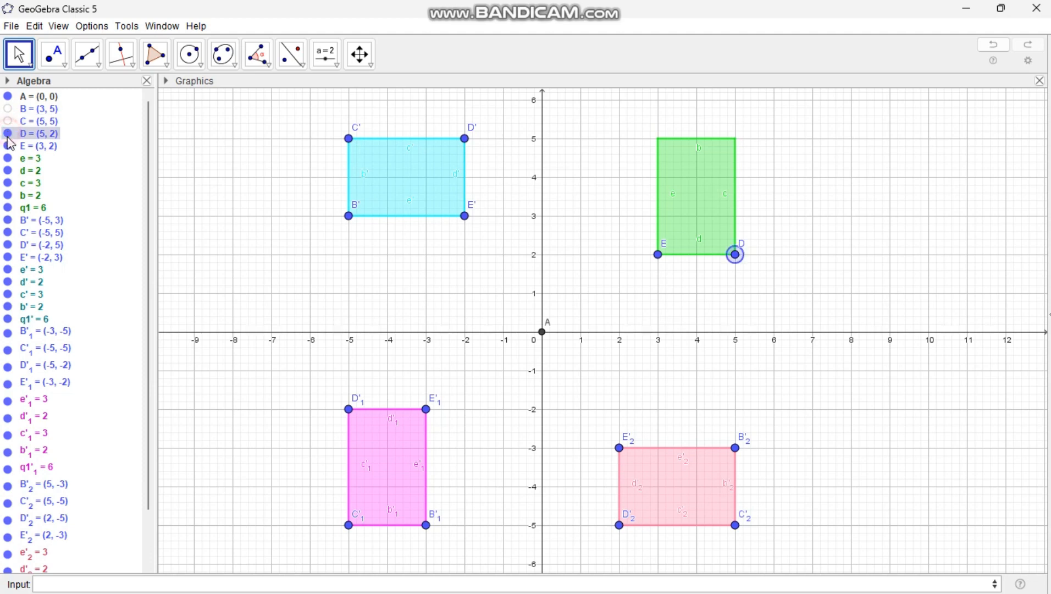
left_click(8, 146)
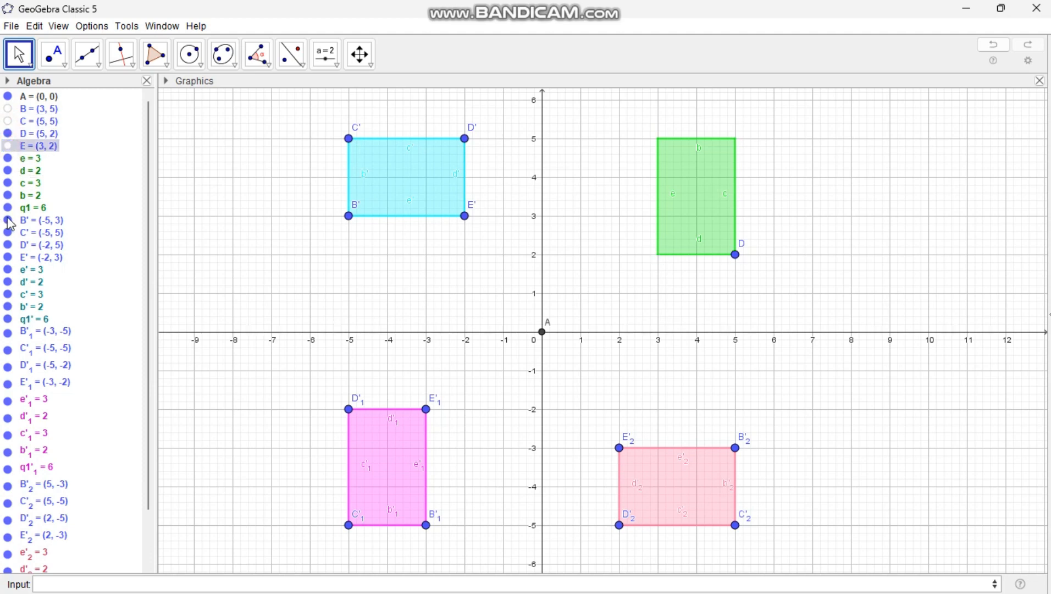
left_click(8, 220)
left_click(8, 244)
left_click(7, 258)
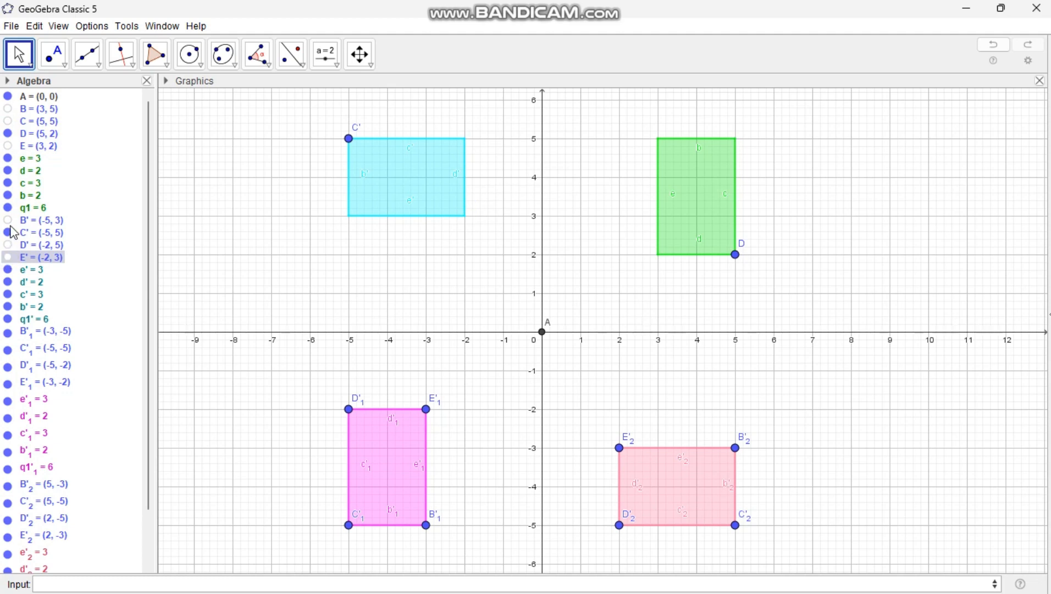
left_click(9, 233)
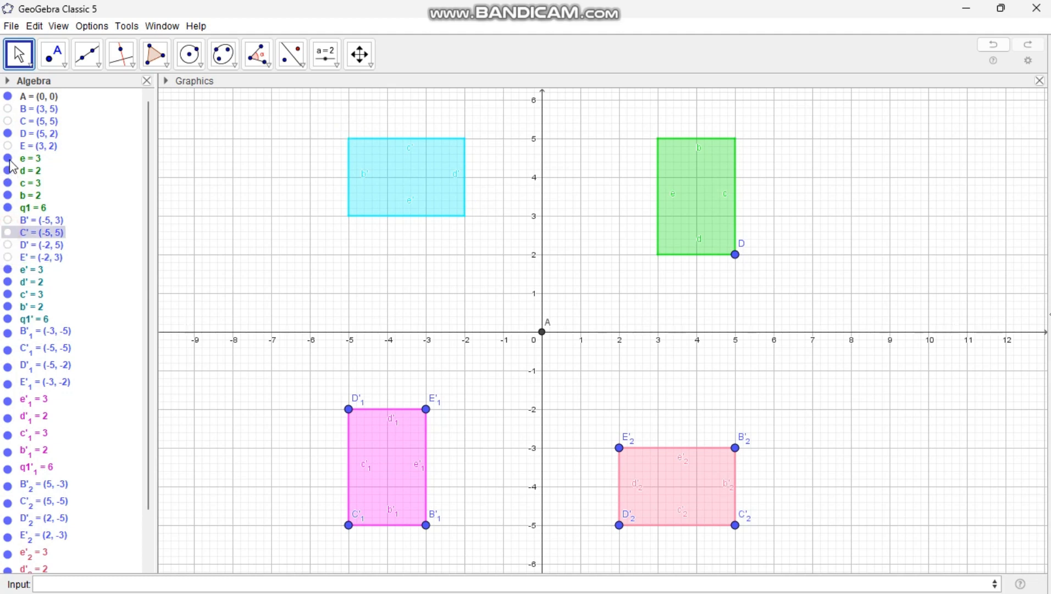
left_click(8, 134)
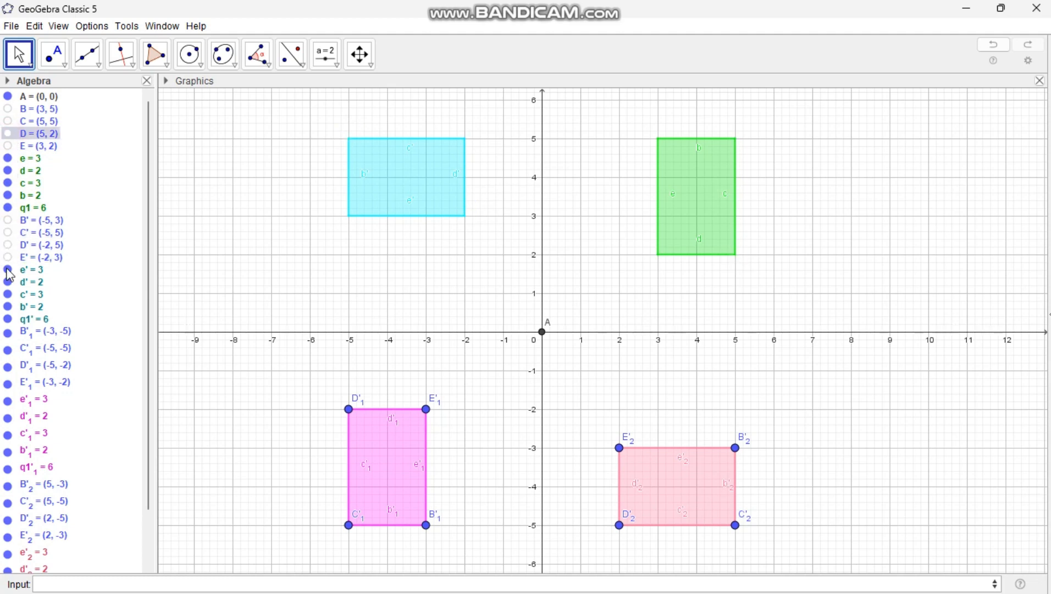
- Hide the four corner points of the magenta 180° image and the four of the pink 270° image
left_click(9, 333)
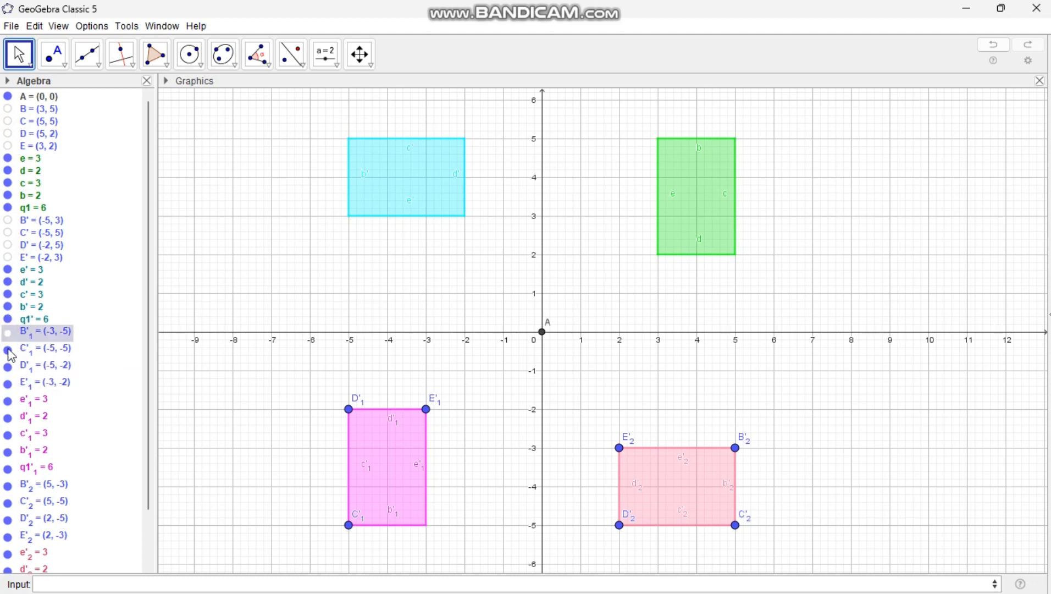
left_click(8, 350)
left_click(8, 366)
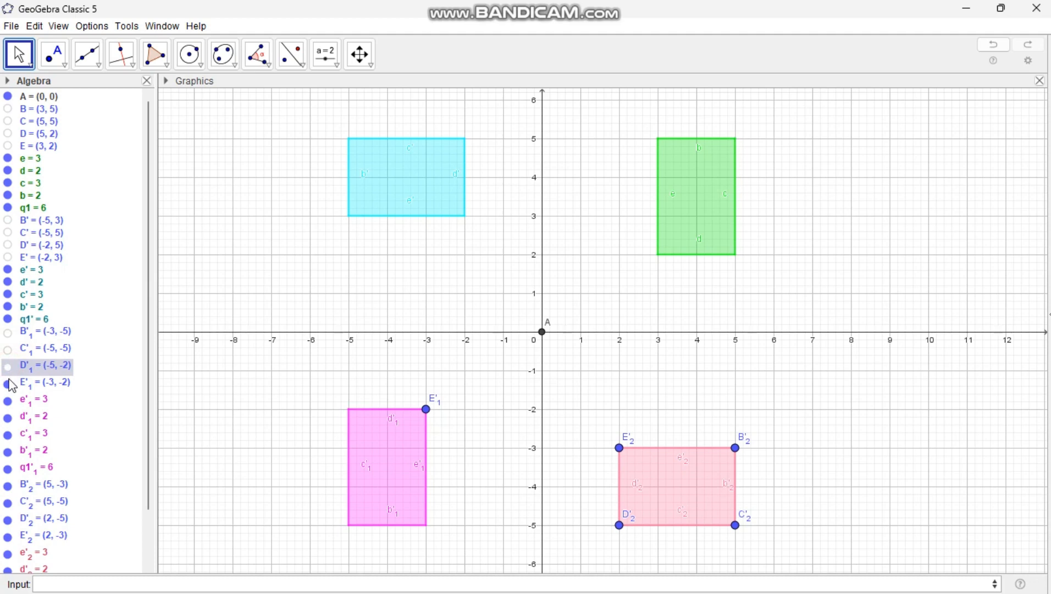
left_click(8, 384)
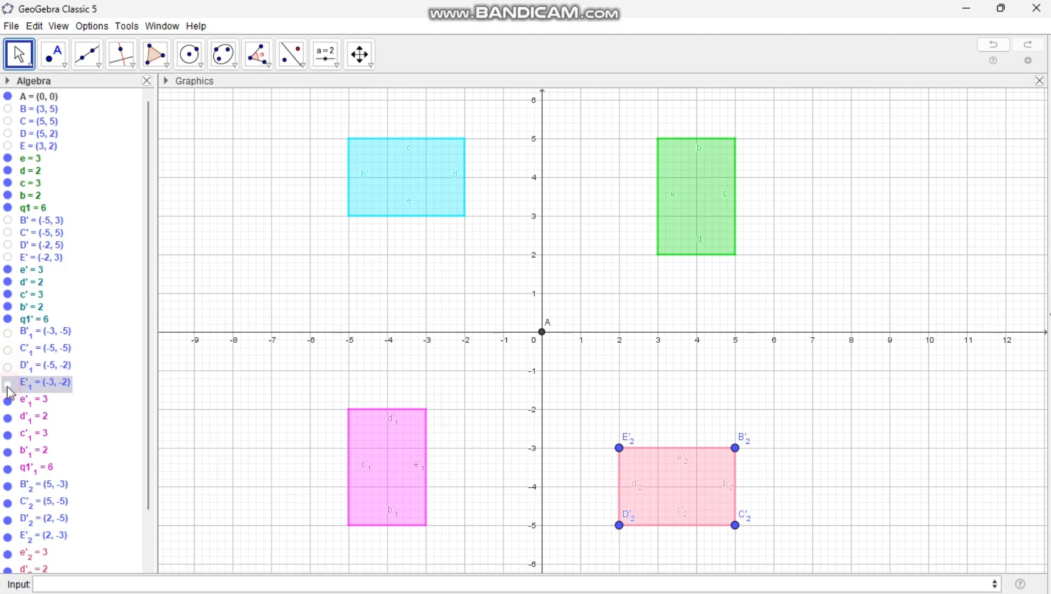
left_click(7, 486)
left_click(8, 503)
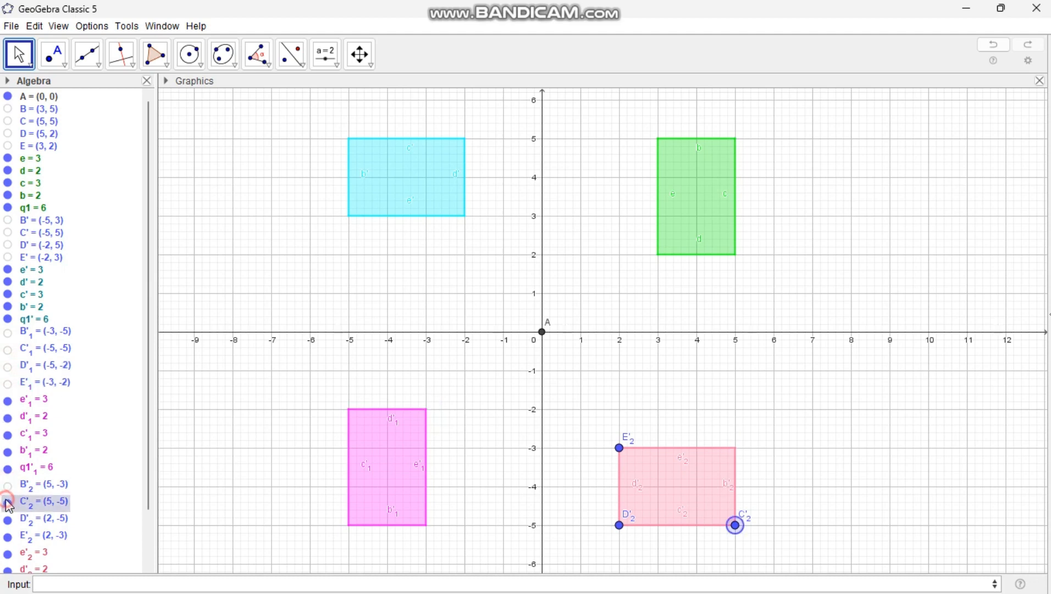
left_click(8, 520)
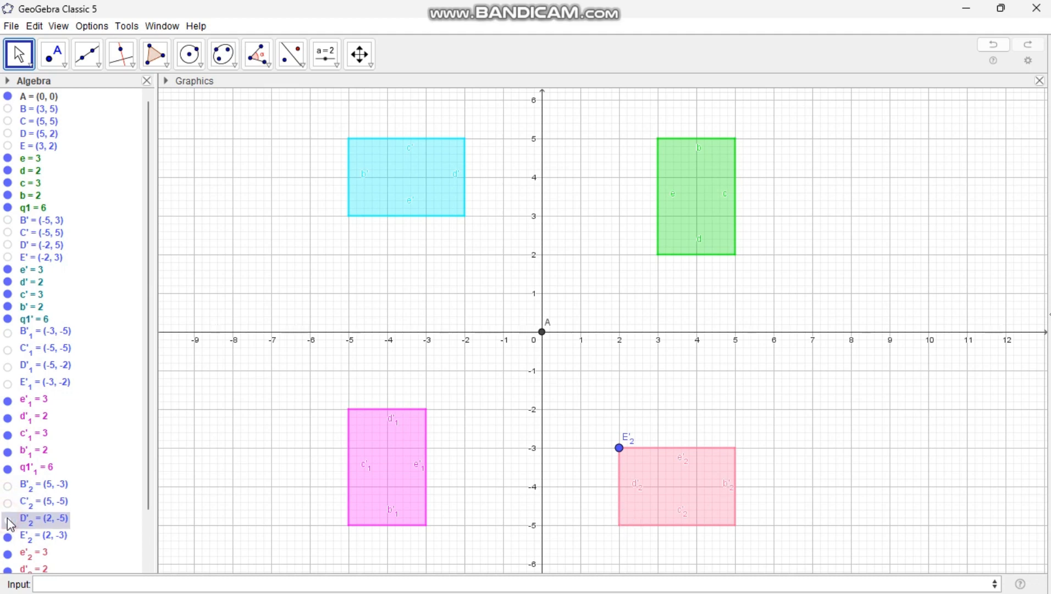
left_click(8, 537)
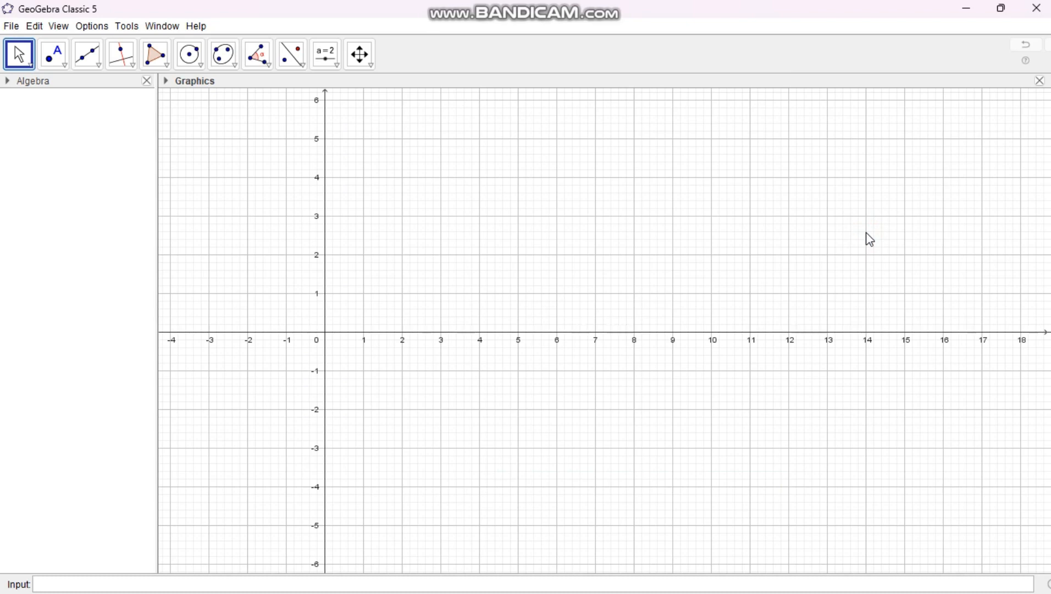
- Place point A at the origin (0, 0) of the blank coordinate plane
left_click_drag(464, 230, 664, 215)
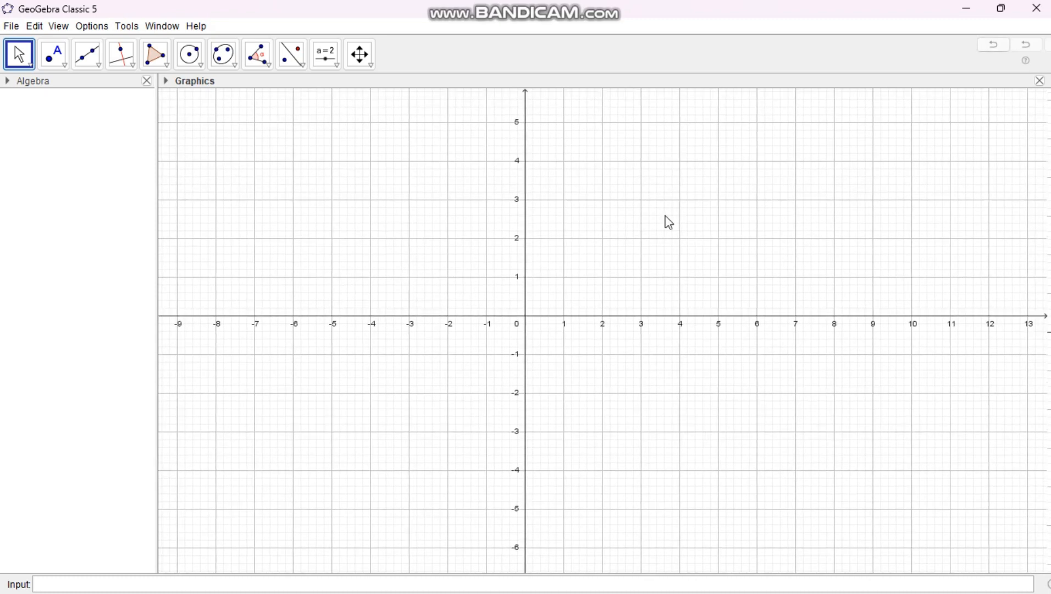
left_click(58, 61)
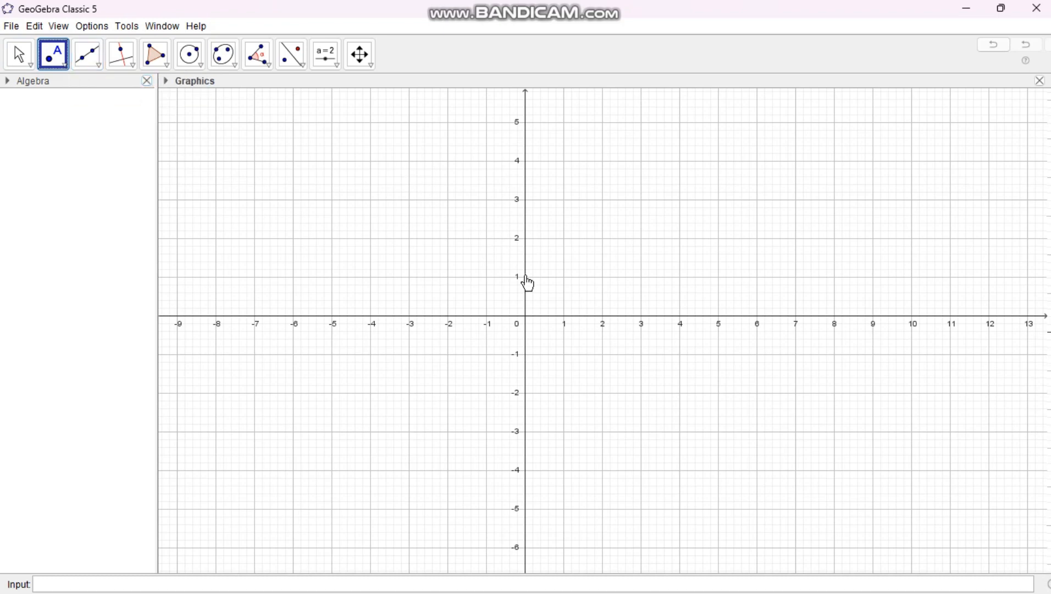
left_click(526, 316)
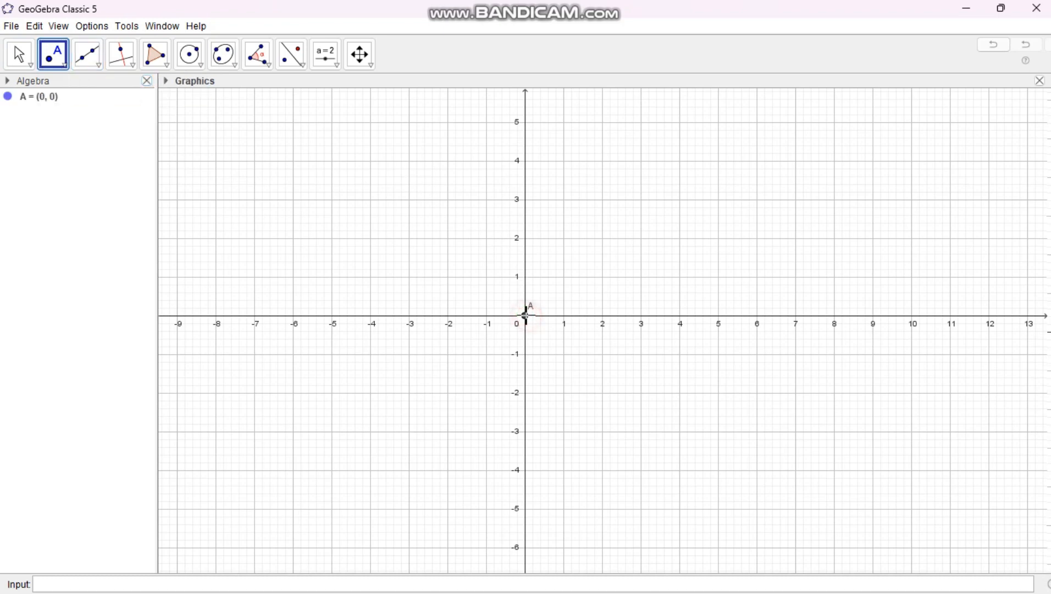
- Draw a triangle with the Polygon tool using vertices B (4, 5), C (3, 2) and D (6, 2)
left_click(169, 67)
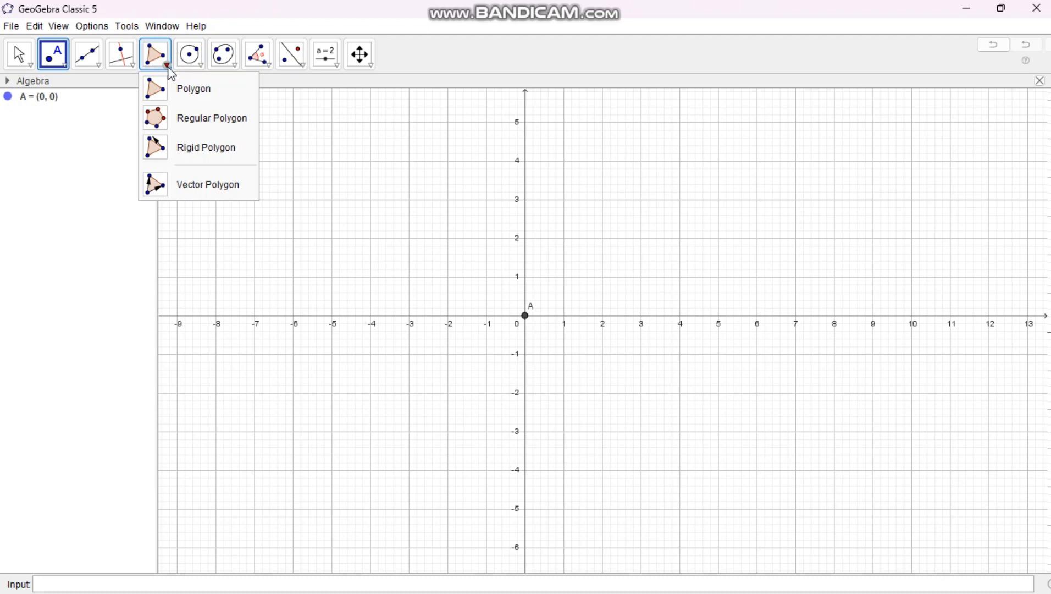
left_click(185, 91)
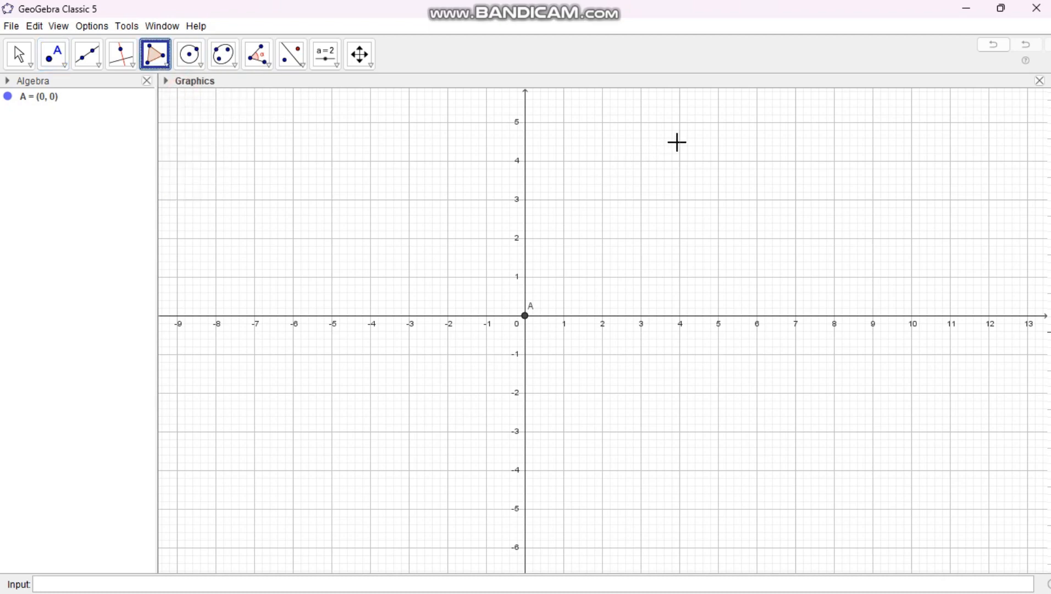
left_click(679, 122)
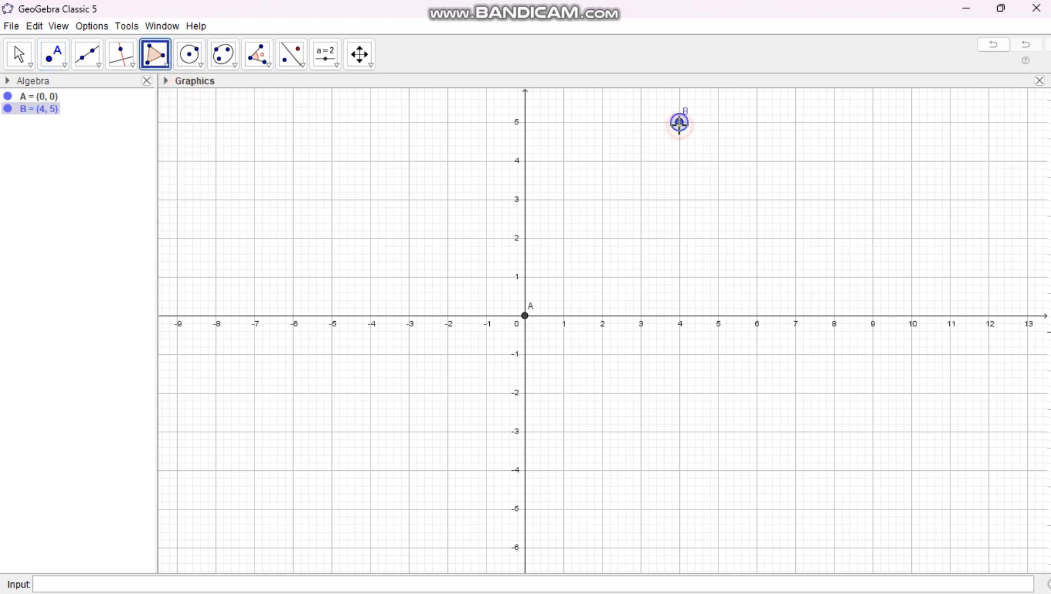
left_click(640, 238)
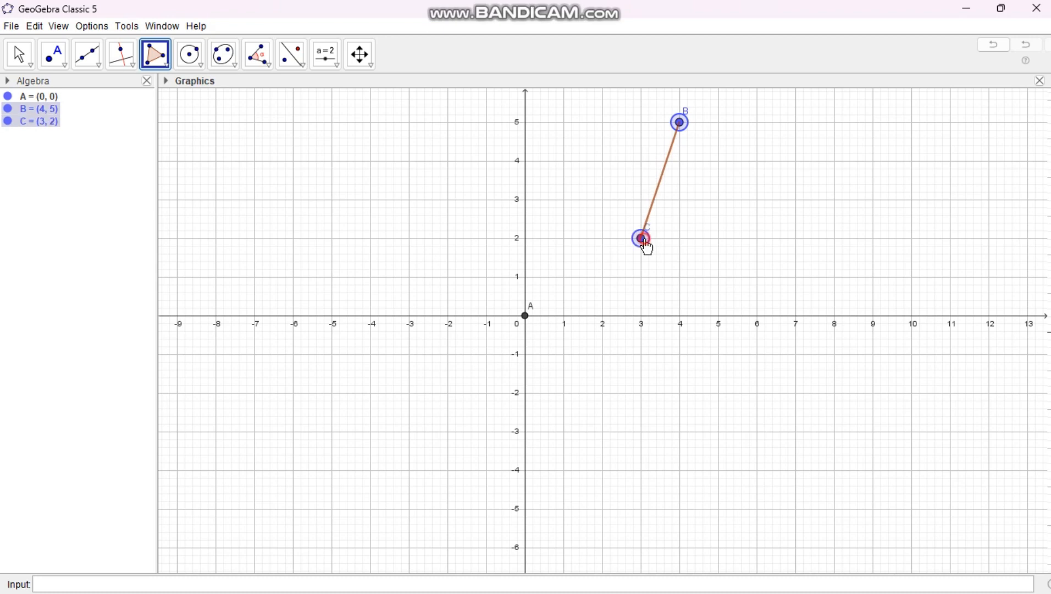
left_click(757, 239)
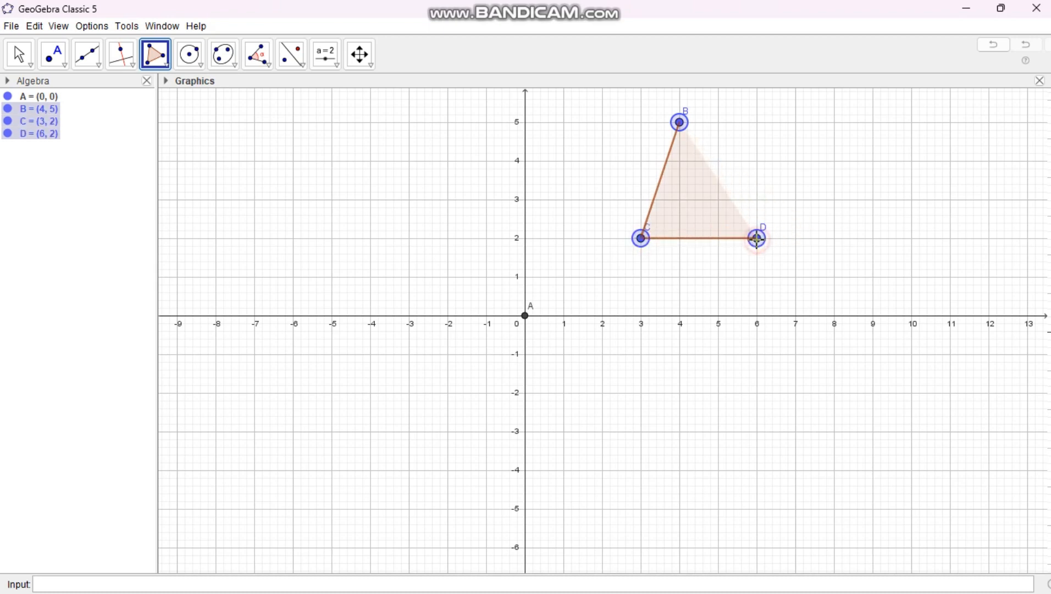
left_click(682, 122)
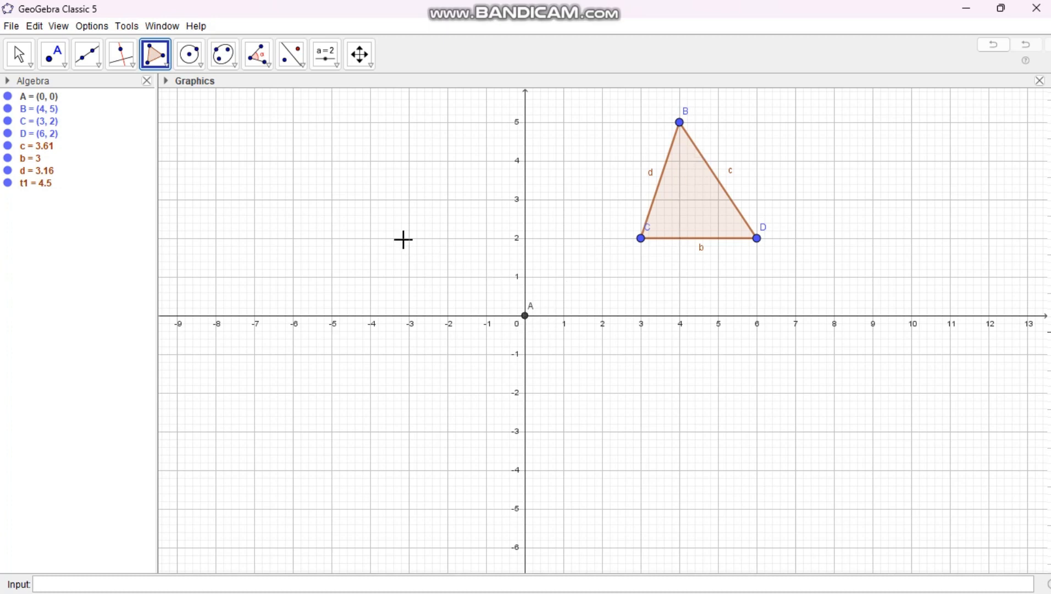
- Create an angle slider α from 0° to 360° with a 1° increment, placed near (-5, 5)
left_click(338, 65)
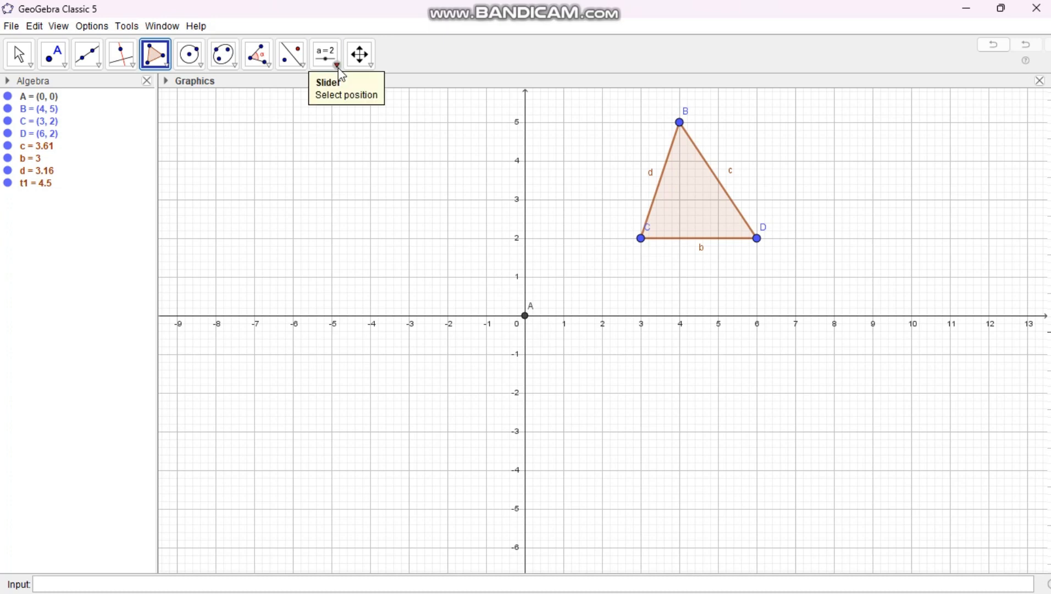
left_click(338, 68)
left_click(342, 89)
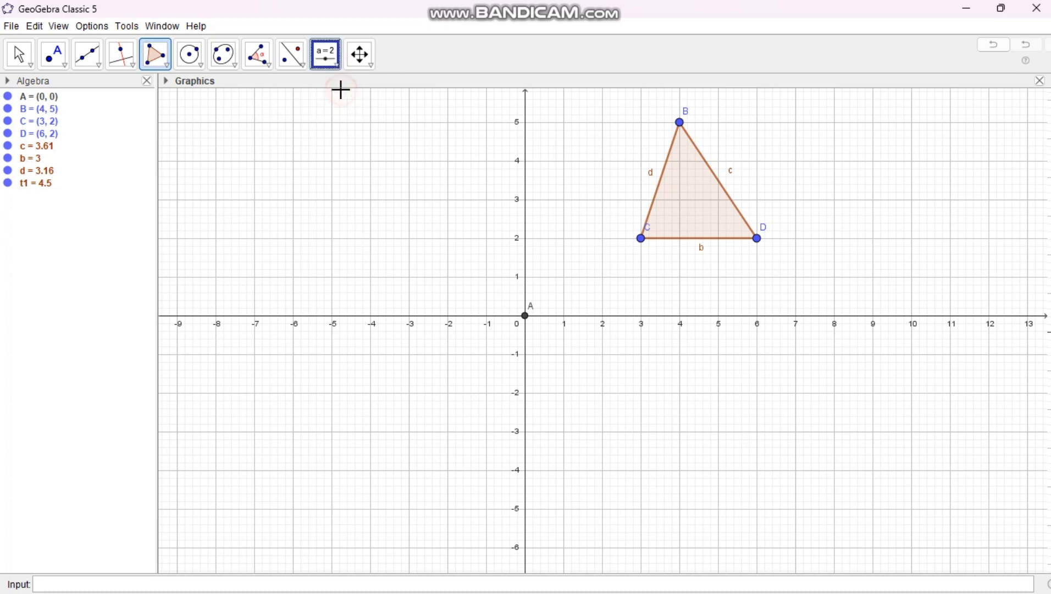
left_click(317, 122)
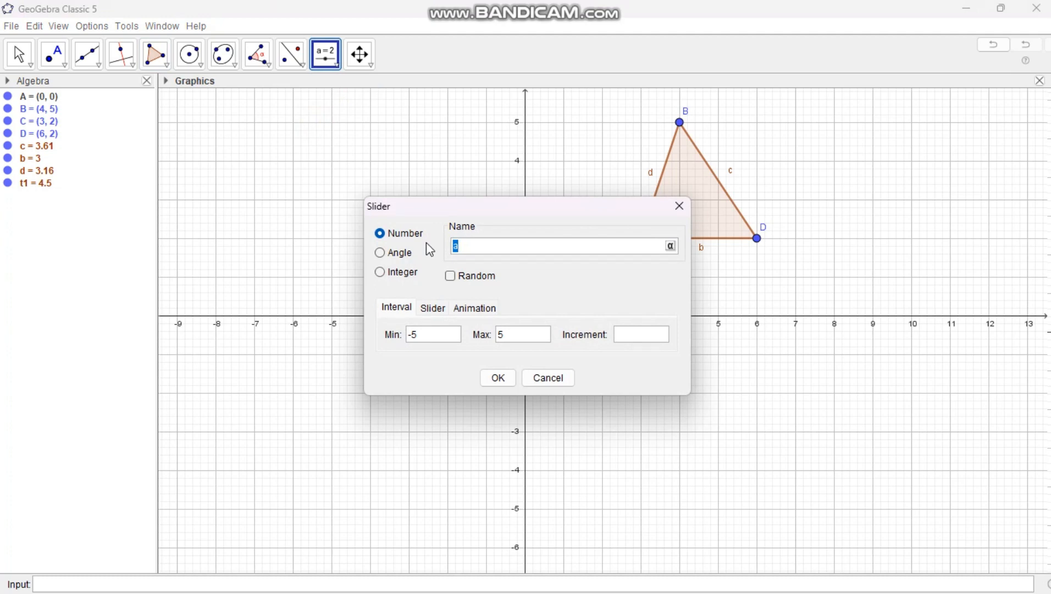
left_click(389, 256)
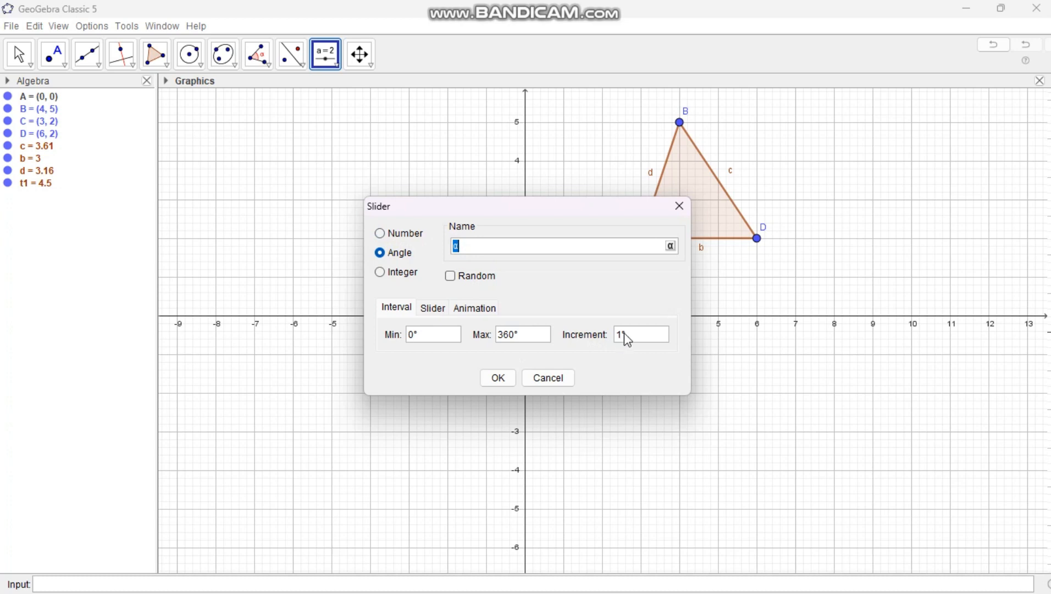
left_click(498, 379)
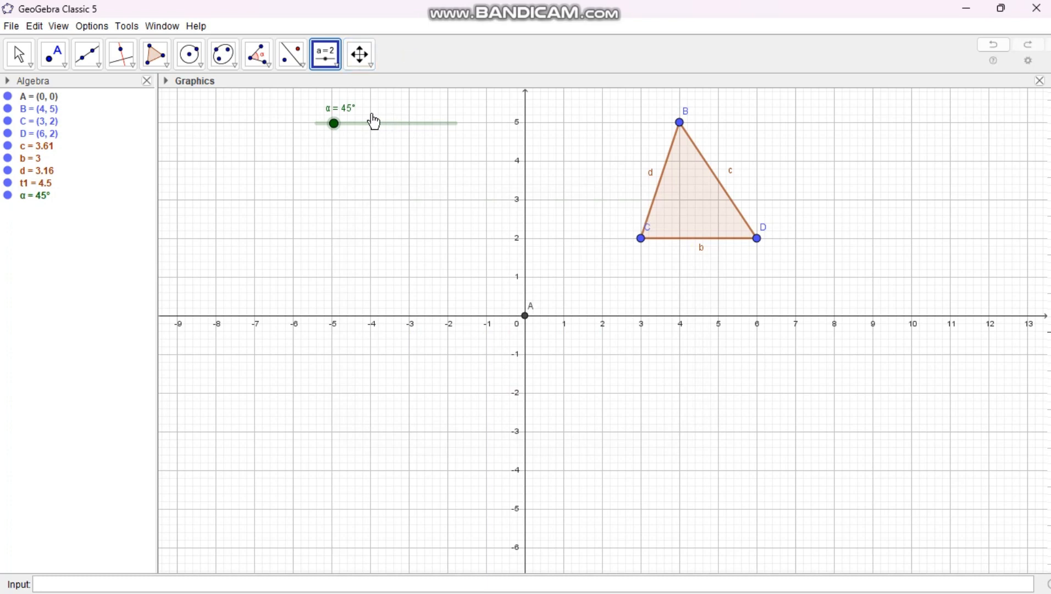
- Rotate triangle BCD counterclockwise around point A by the slider angle α, and move the slider to 126°
left_click(300, 66)
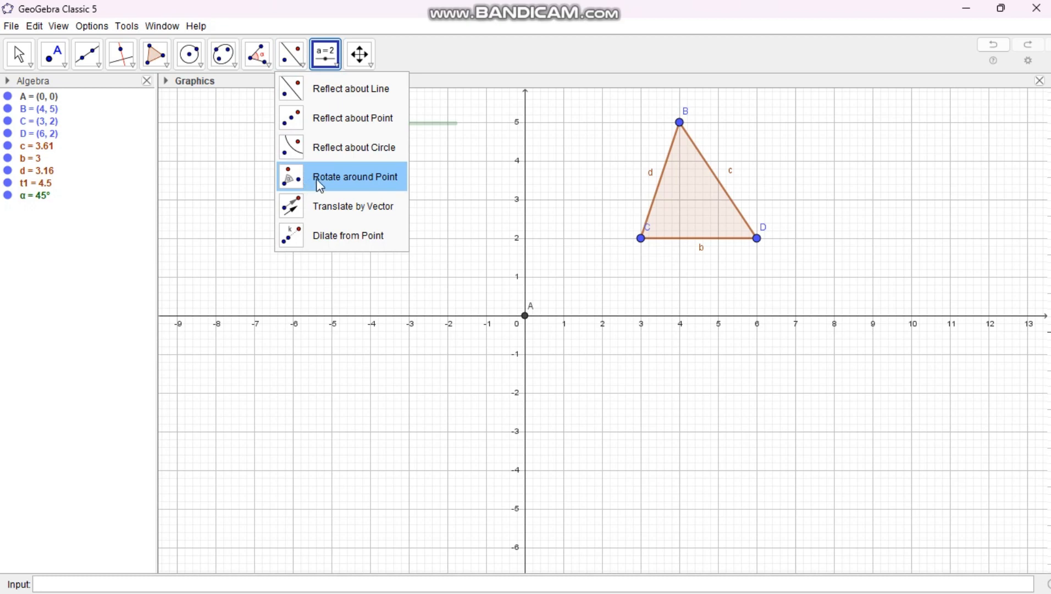
left_click(368, 185)
left_click(696, 203)
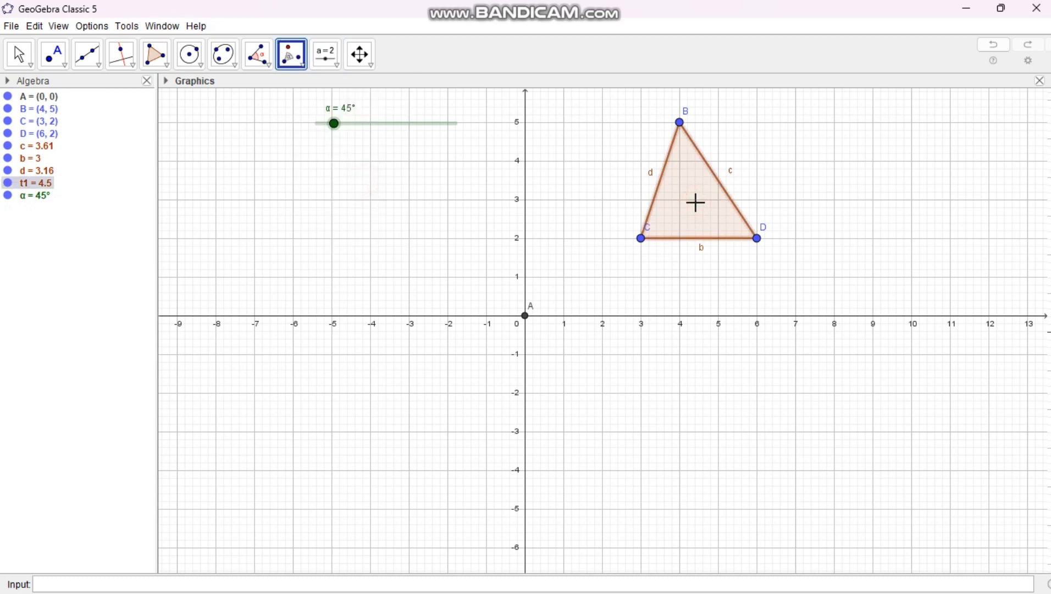
left_click(525, 317)
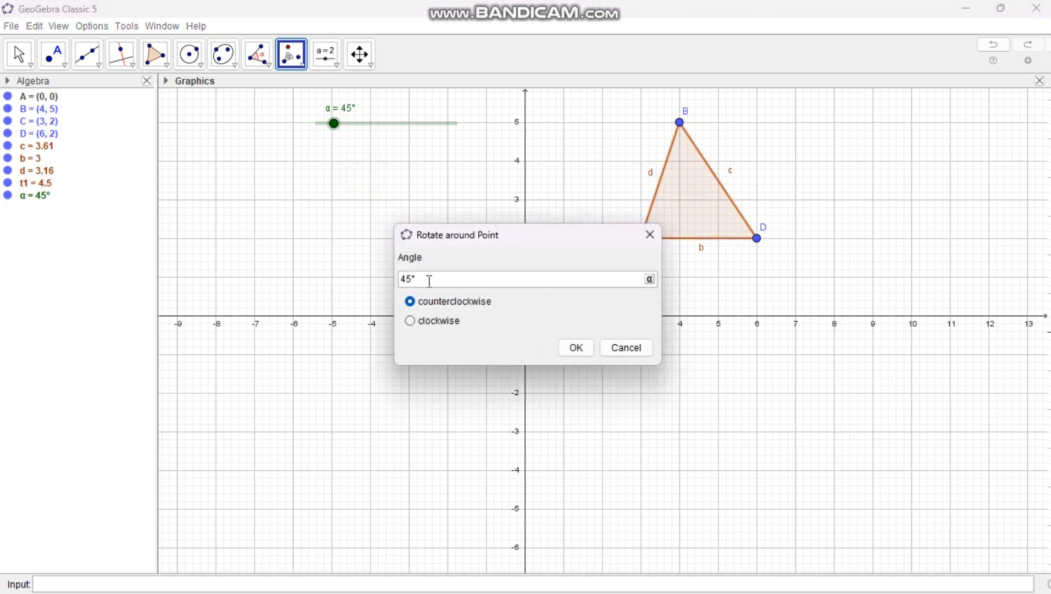
key("BackSpace")
key("BackSpace")
left_click(653, 285)
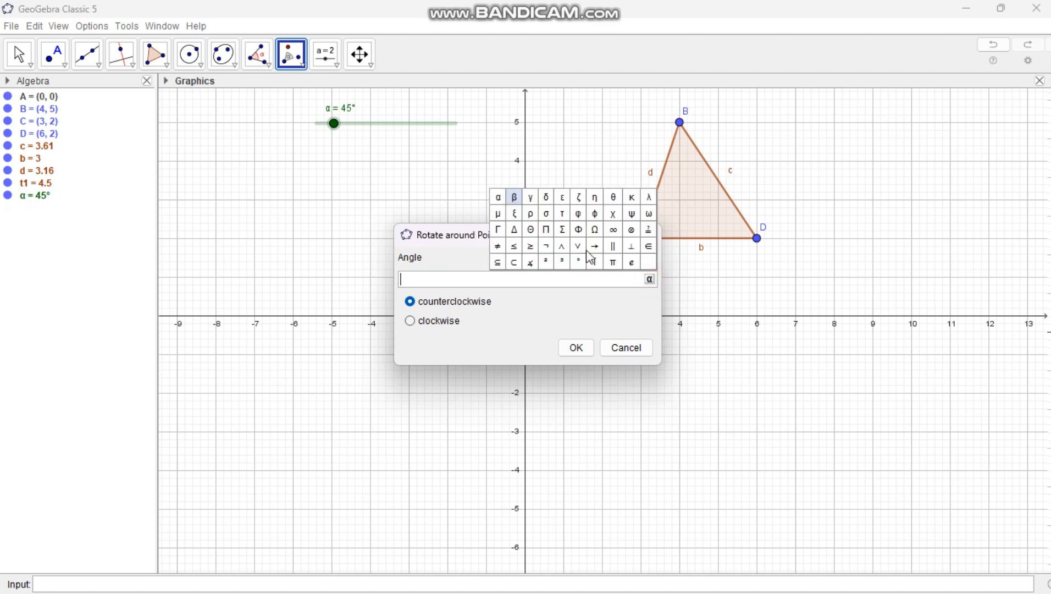
left_click(499, 199)
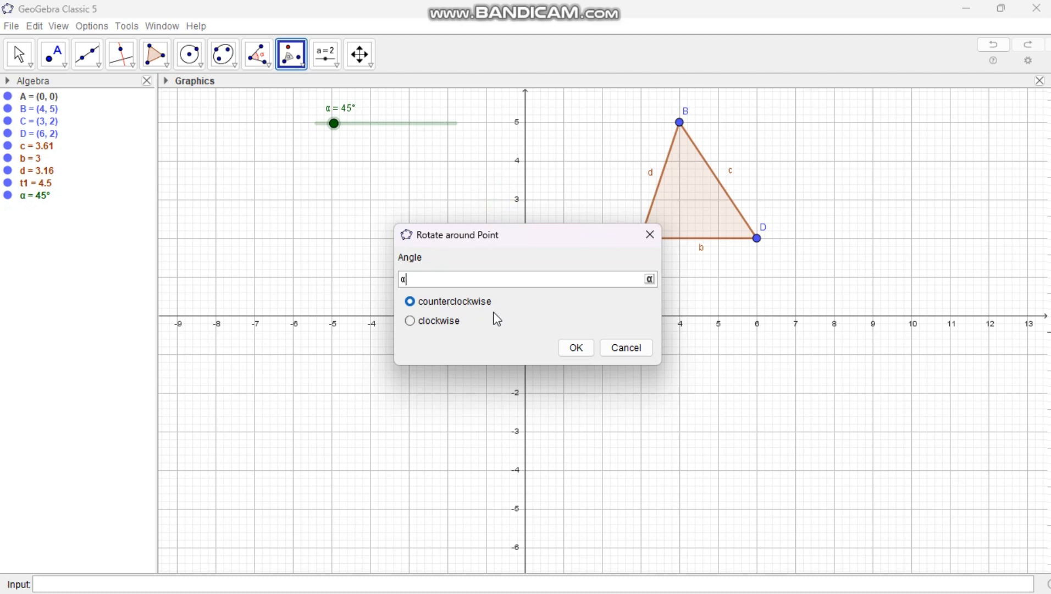
left_click(574, 347)
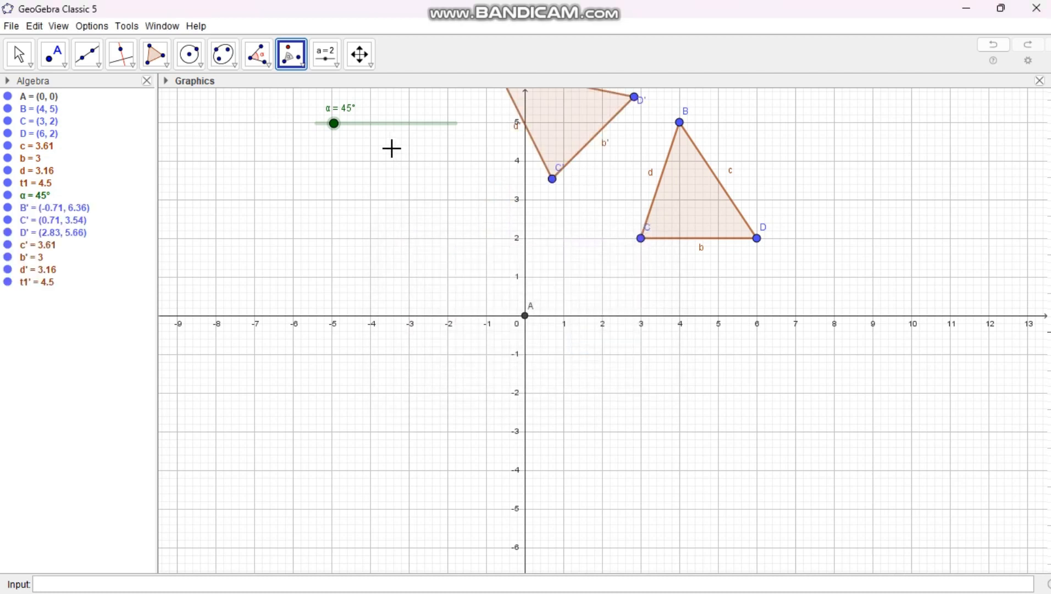
key("Escape")
left_click_drag(335, 136, 364, 104)
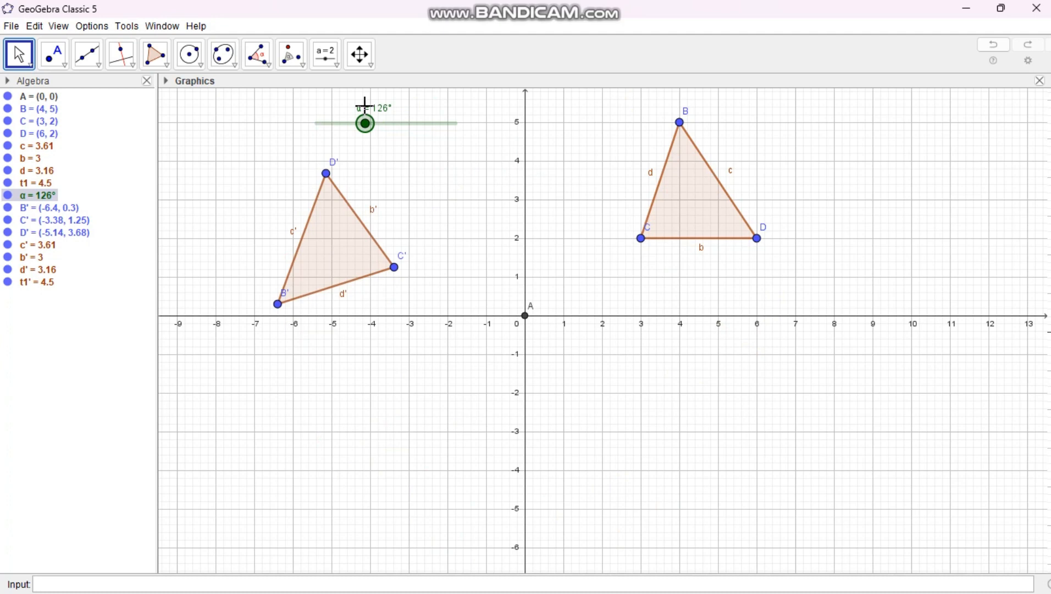
- Color the rotated triangle B'C'D' light yellow (255, 255, 102) and raise its fill opacity to about 40
left_click(323, 246)
right_click(323, 245)
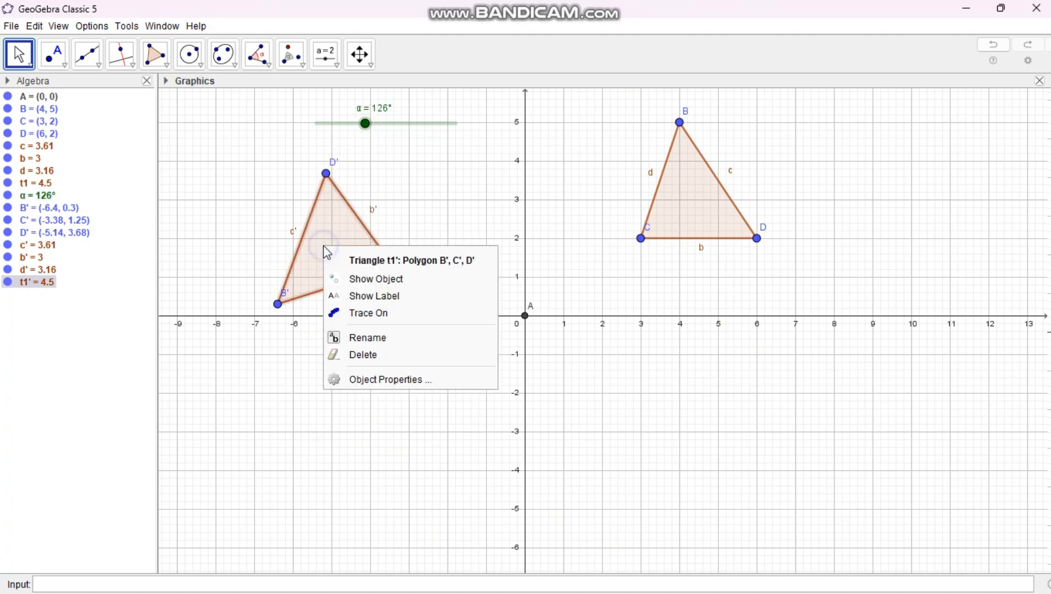
left_click(371, 378)
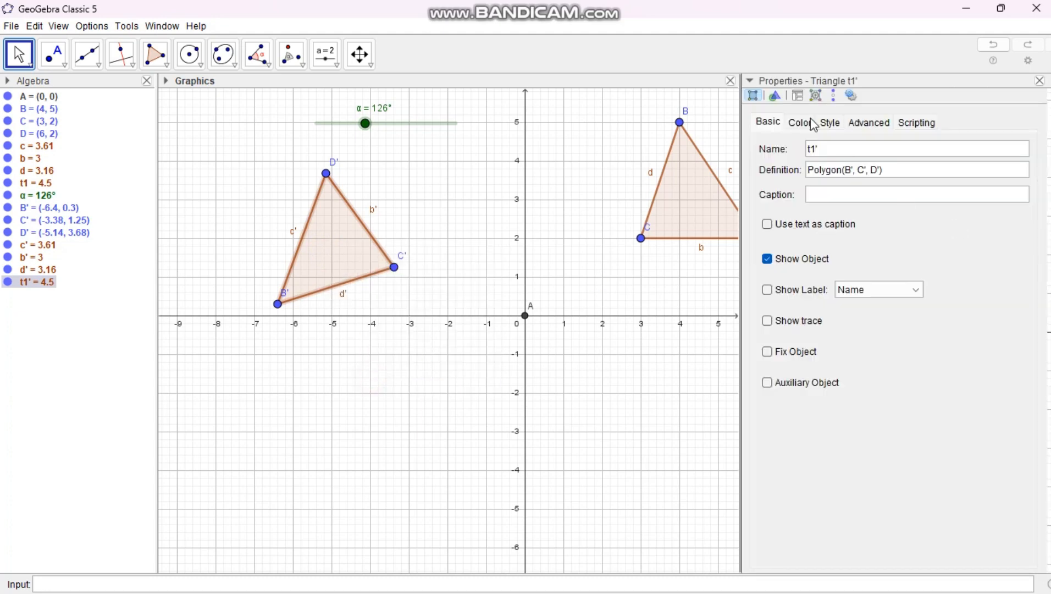
left_click(799, 123)
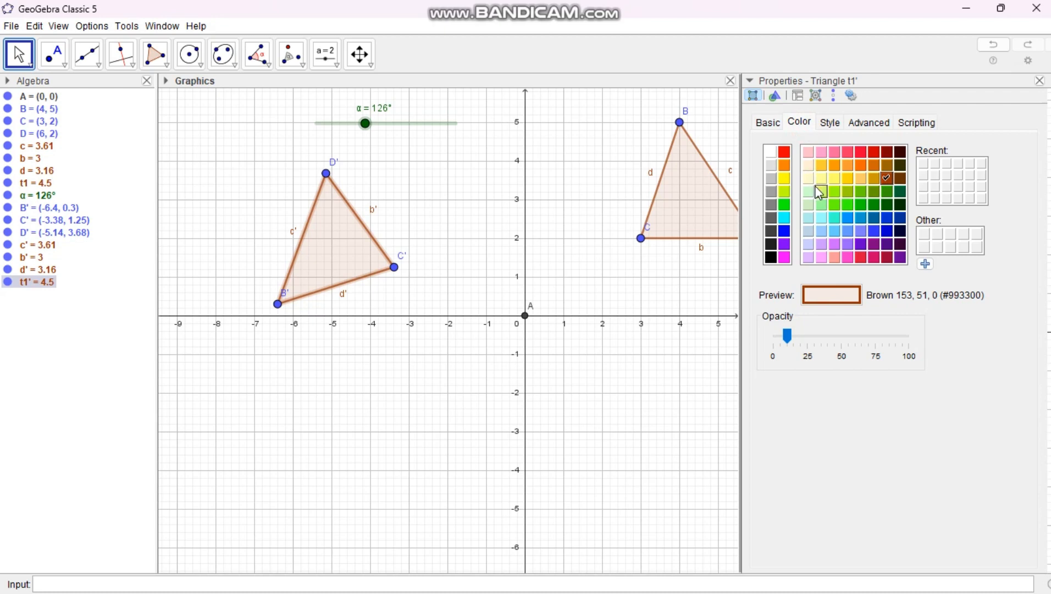
left_click(834, 177)
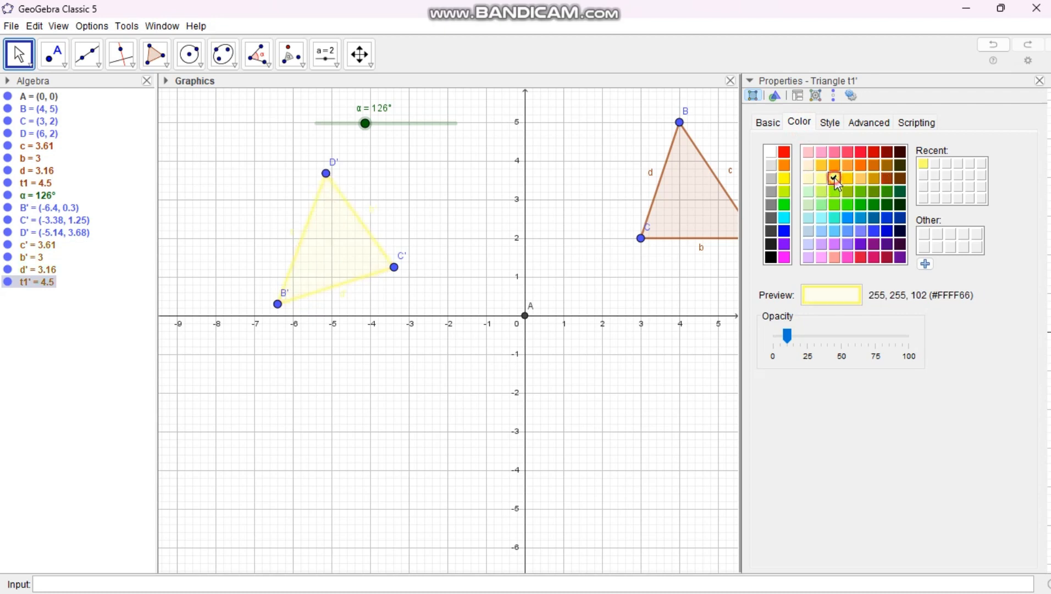
left_click(813, 344)
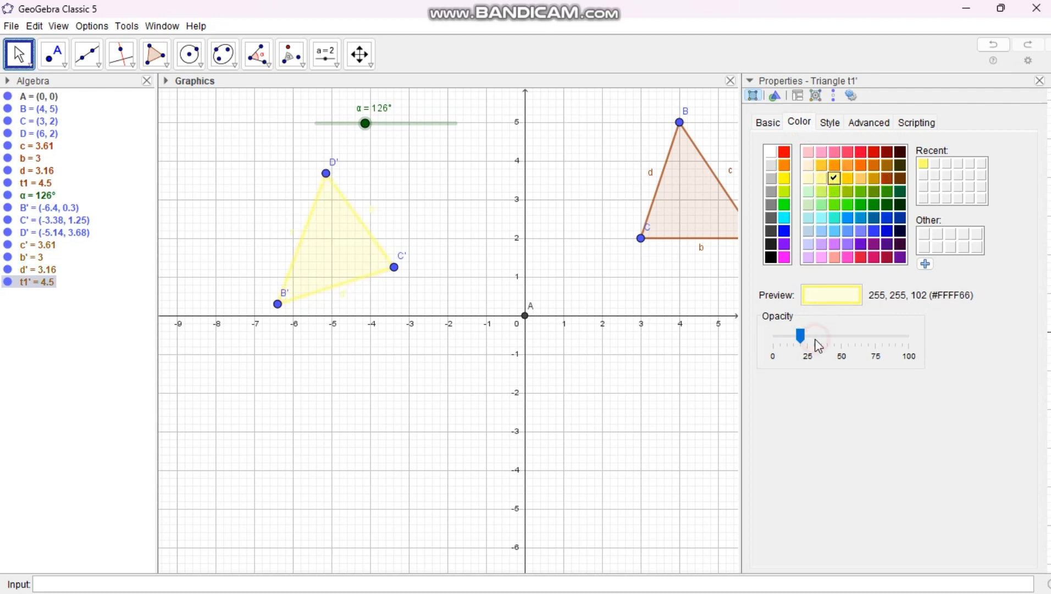
left_click(827, 345)
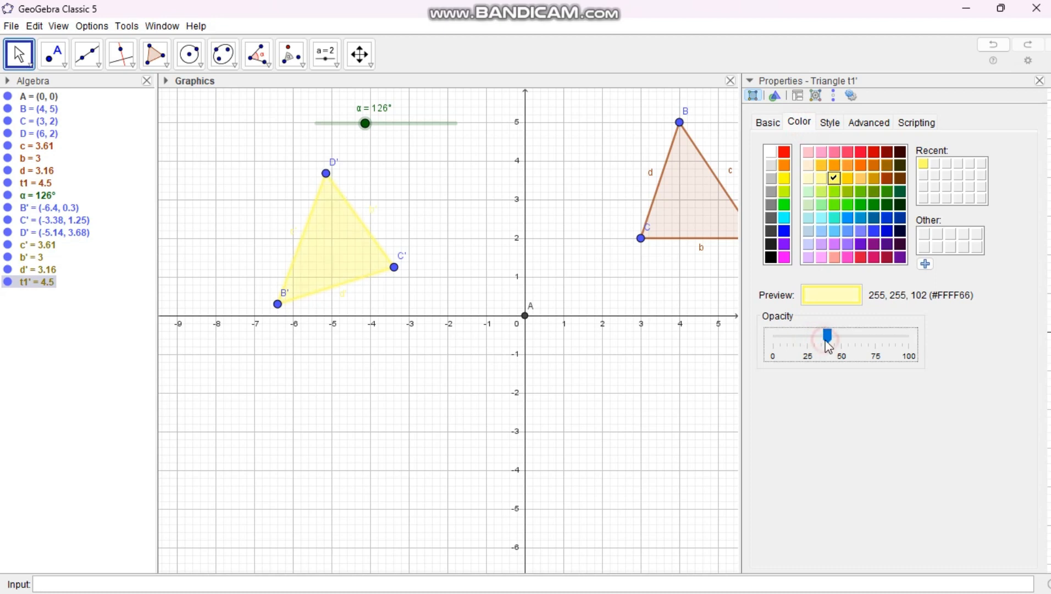
left_click(1040, 81)
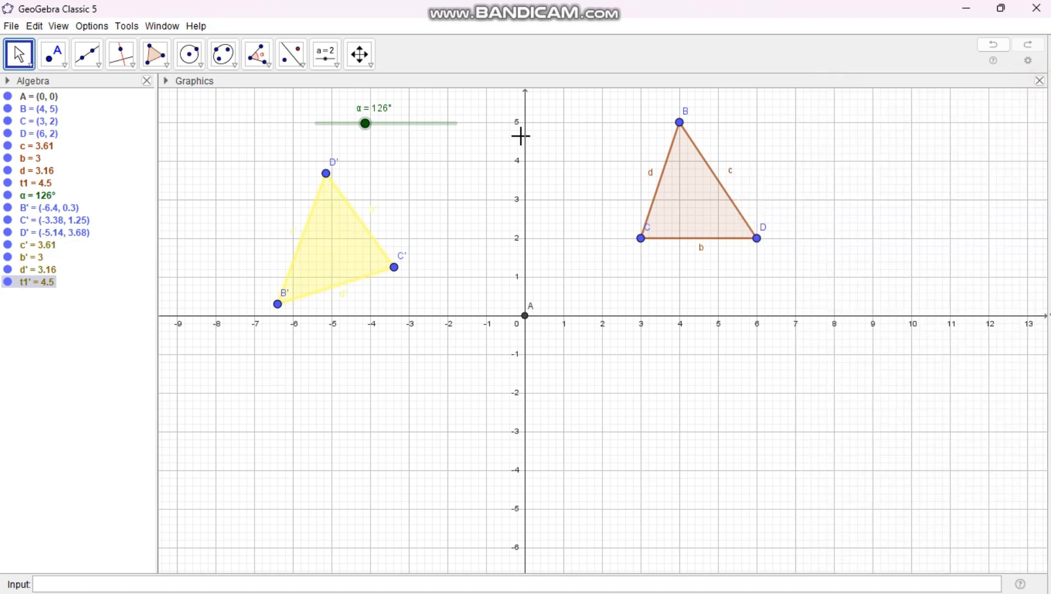
- Turn on the animation of the angle slider α
right_click(406, 134)
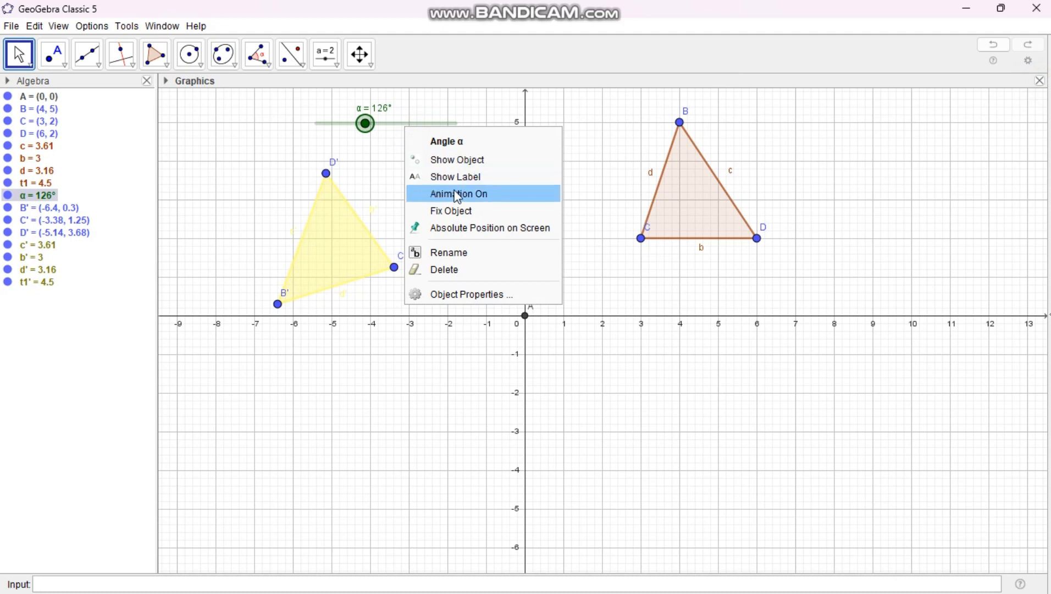
left_click(478, 201)
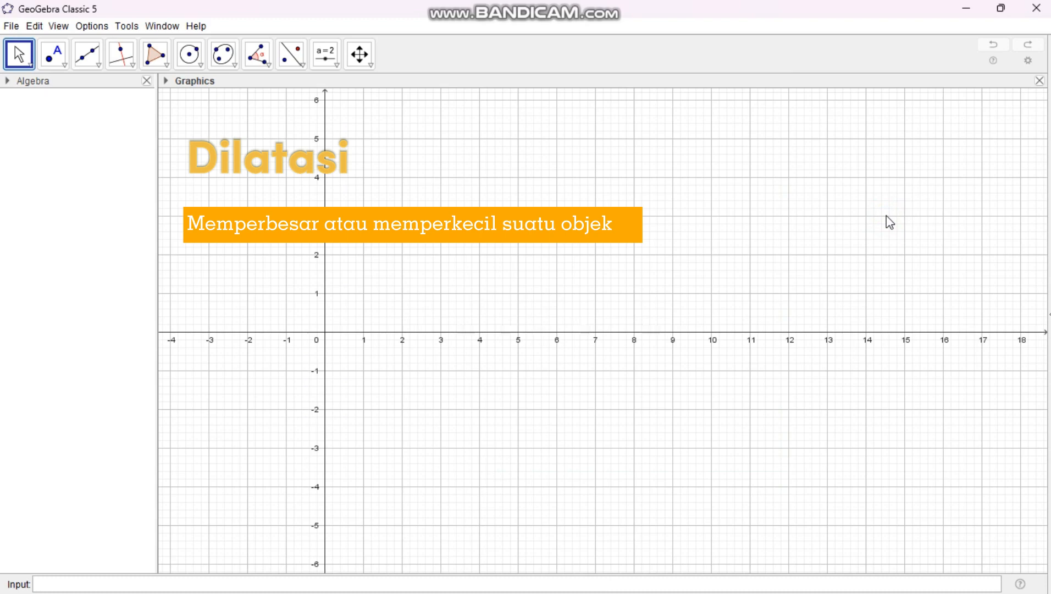
- Insert the bear picture images.jpg from the Downloads folder into the blank coordinate plane
left_click_drag(394, 228, 615, 233)
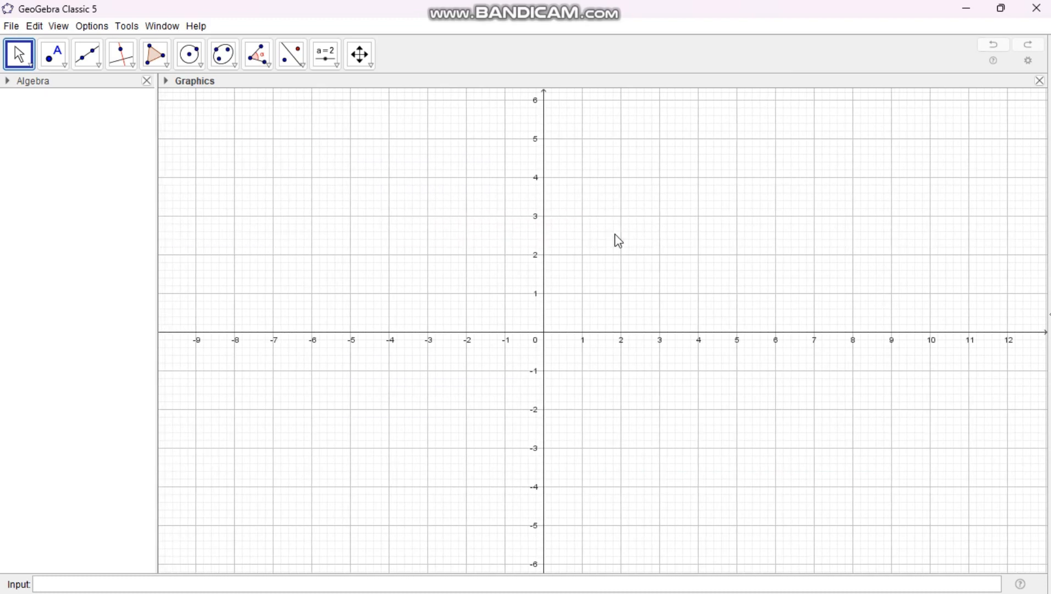
left_click(338, 67)
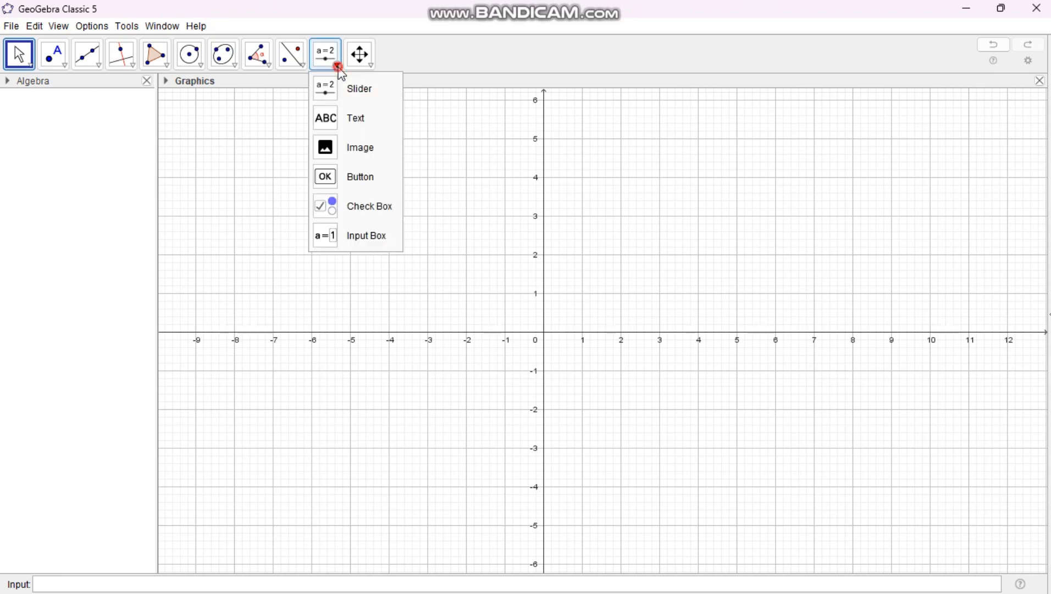
left_click(337, 148)
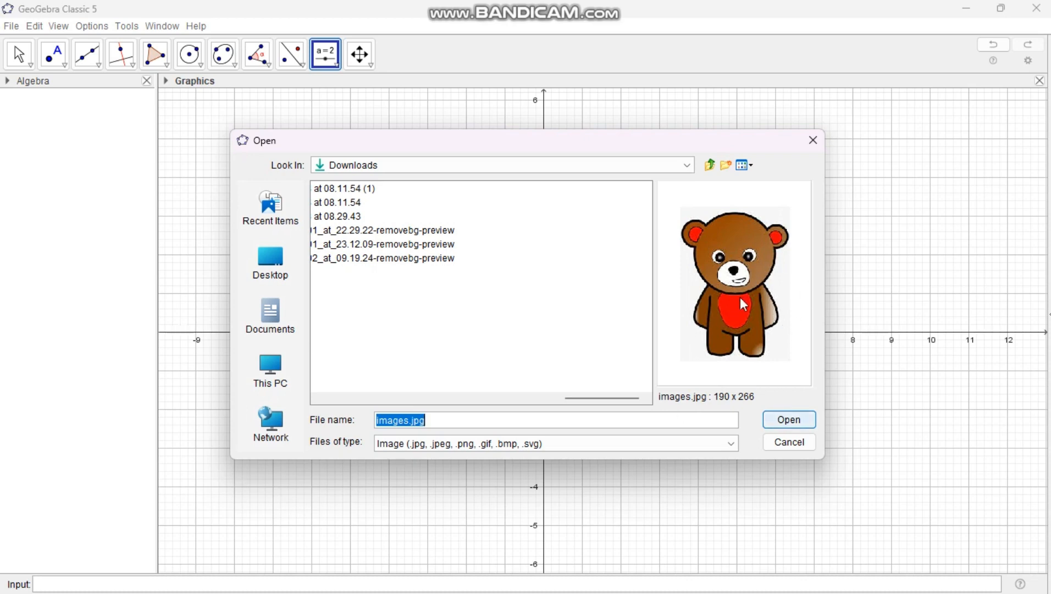
left_click(790, 419)
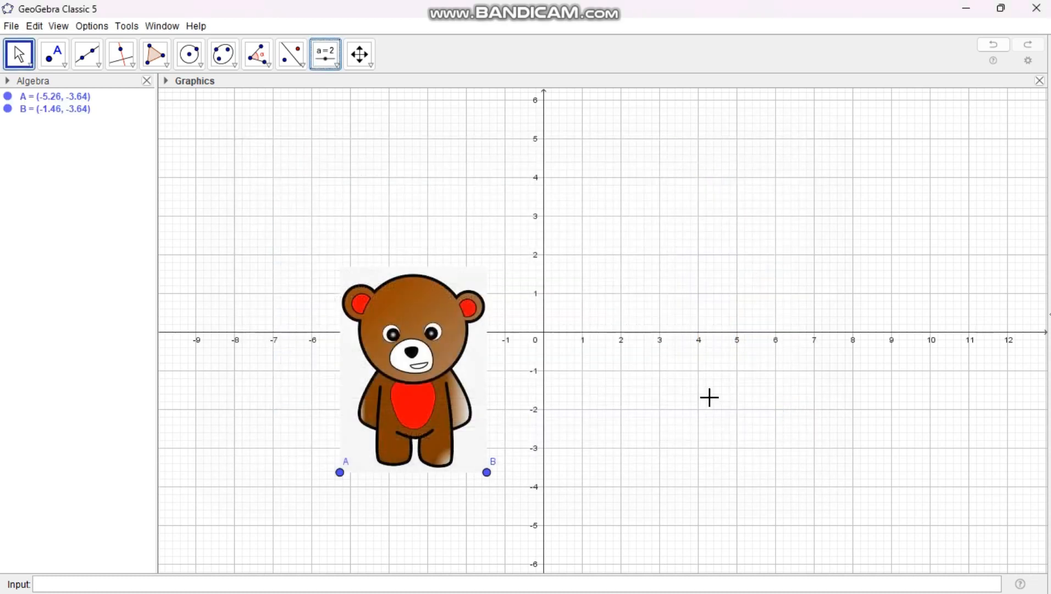
- Move the bear image so corner A is near (1.58, -0.9), and shrink it by moving corner B to about (3.46, -0.9)
left_click_drag(398, 351, 659, 245)
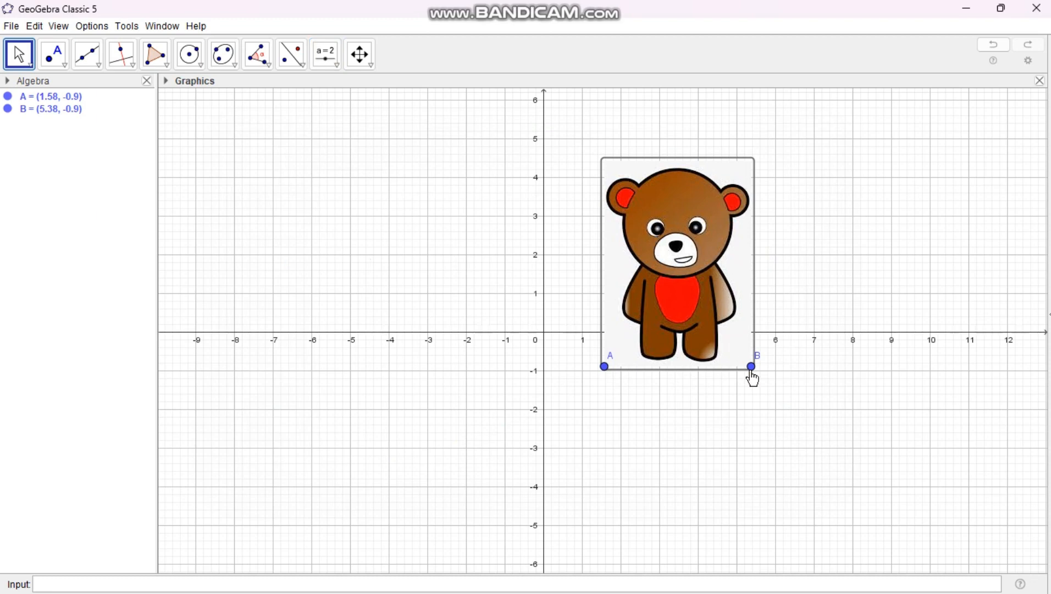
left_click(746, 441)
left_click_drag(751, 367, 681, 376)
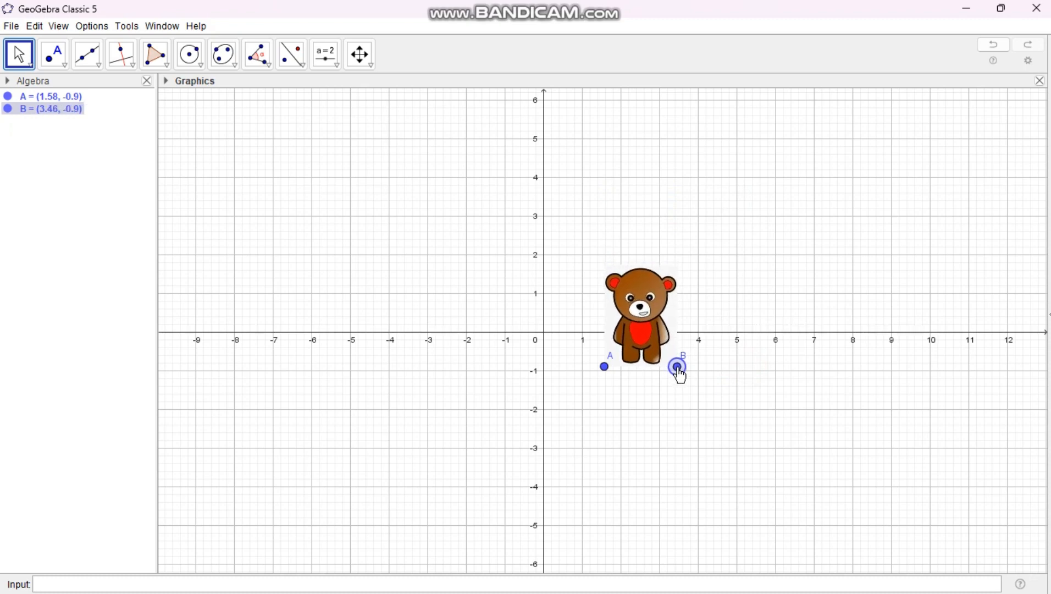
left_click(752, 315)
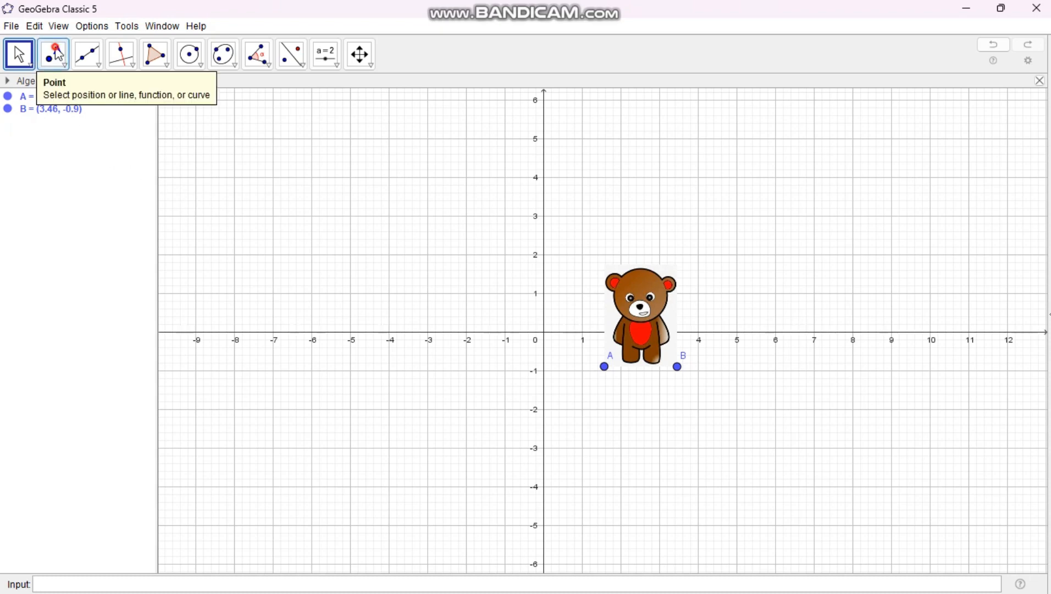
- Place point C at the bear image's upper-left corner, at about (1.56, 1.62)
left_click(57, 54)
left_click(64, 65)
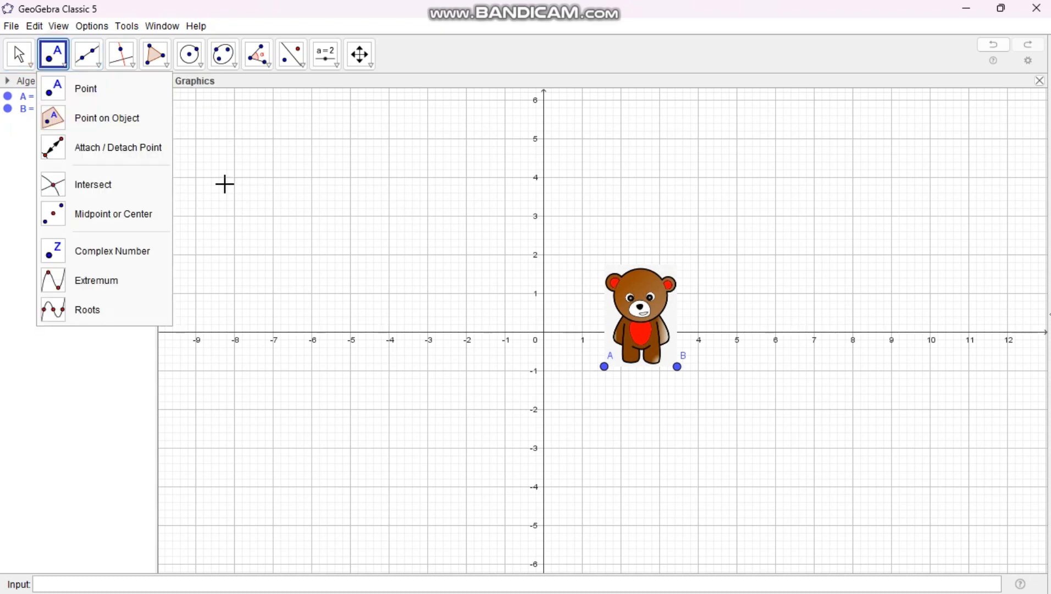
left_click(122, 94)
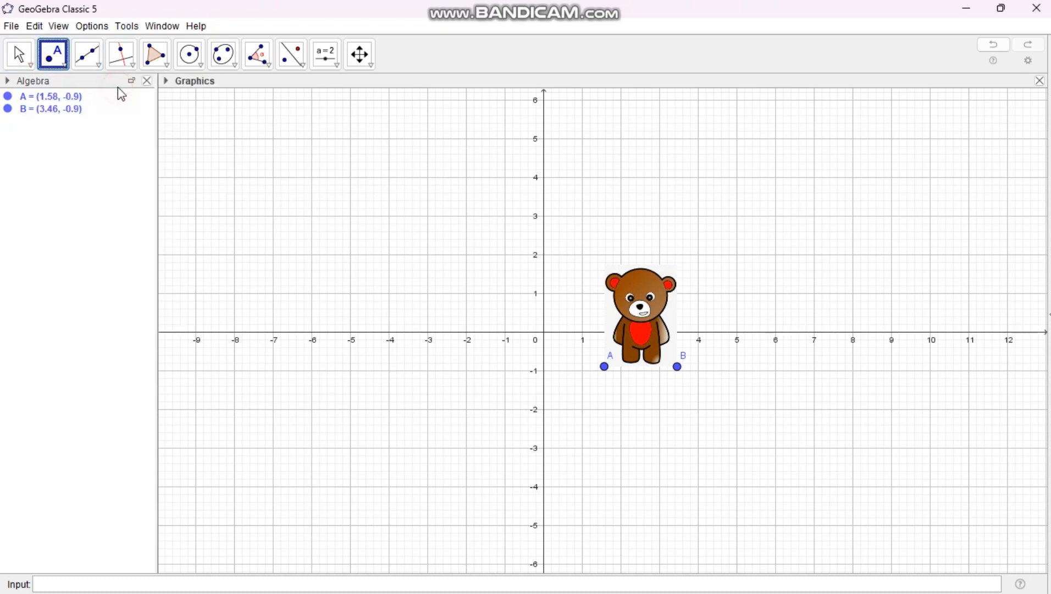
left_click(604, 269)
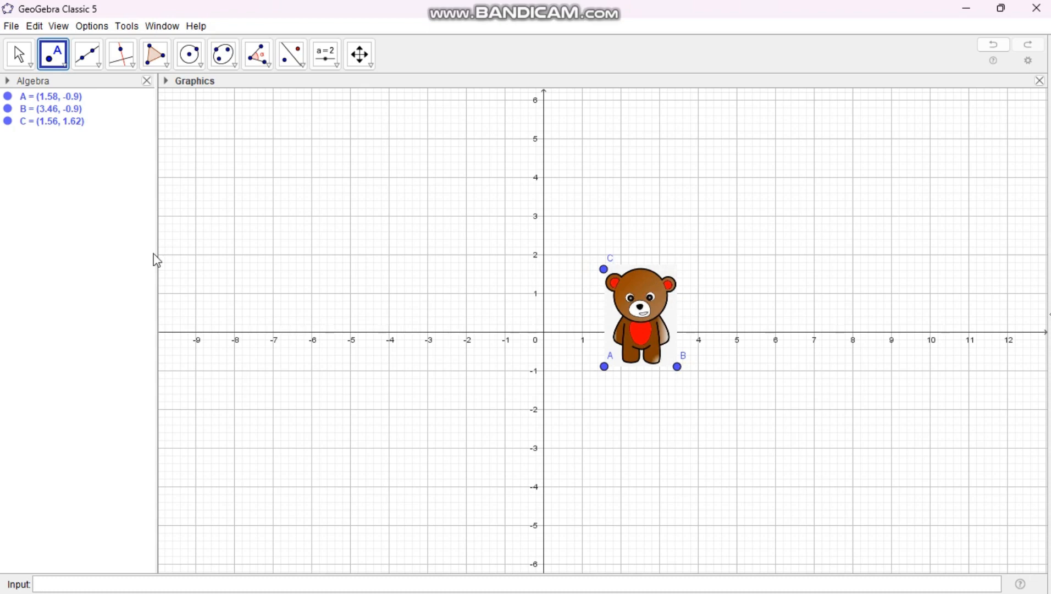
- Hide corner point B and place point D at the origin (0, 0)
left_click(7, 109)
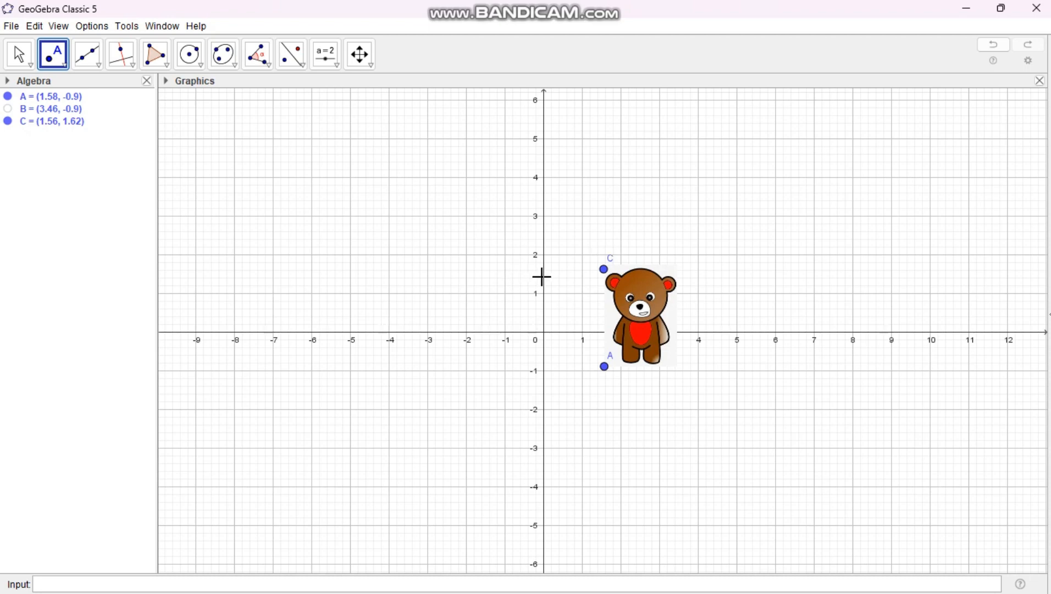
left_click(546, 337)
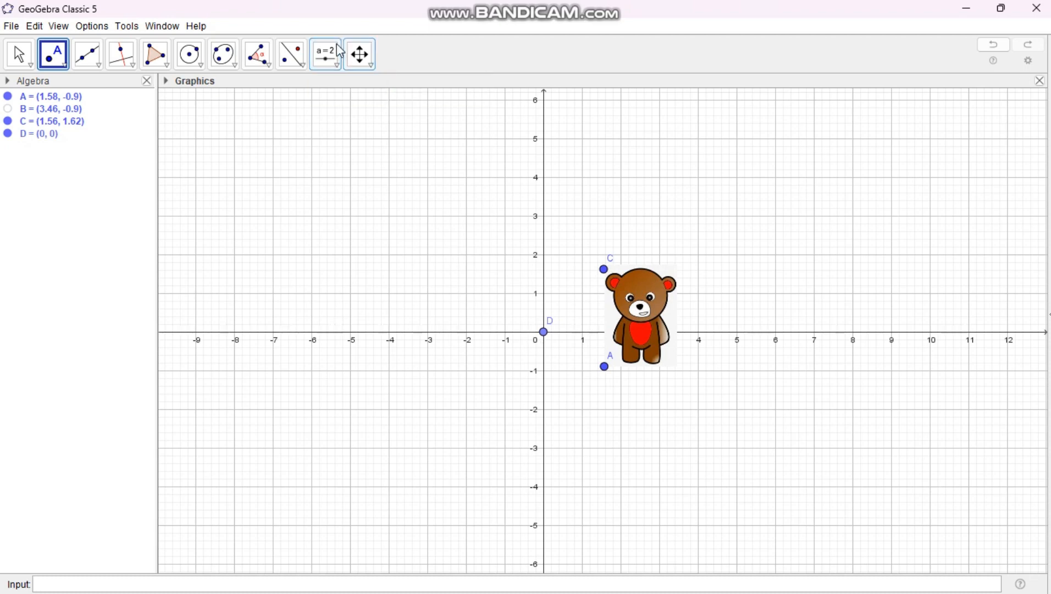
- Create a number slider a from -5 to 5 with increment 1, placed above the x-axis near (-5, 5.4)
left_click(339, 66)
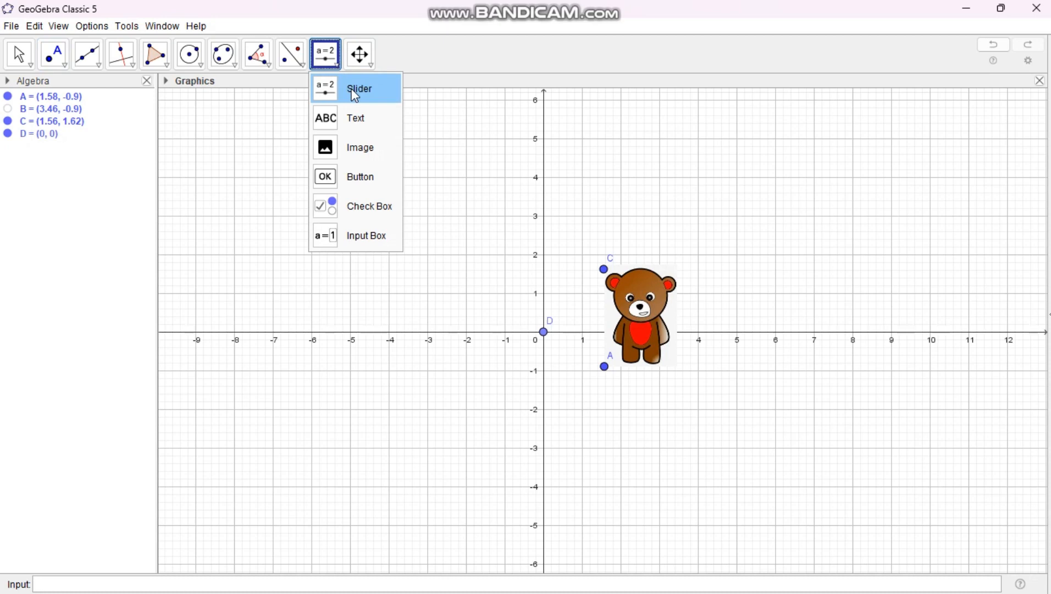
left_click(355, 96)
left_click(342, 123)
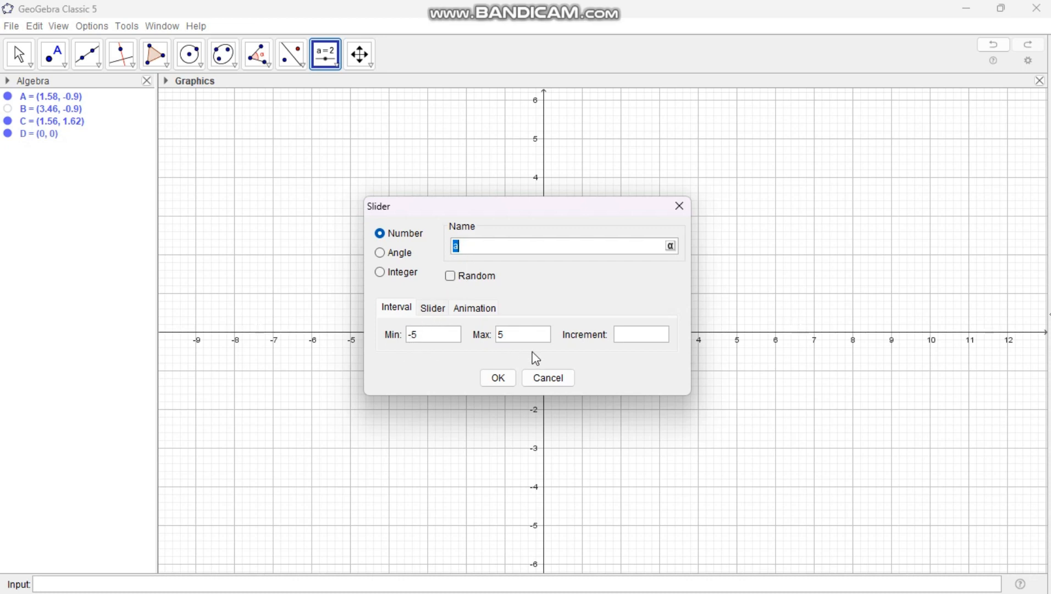
left_click(620, 335)
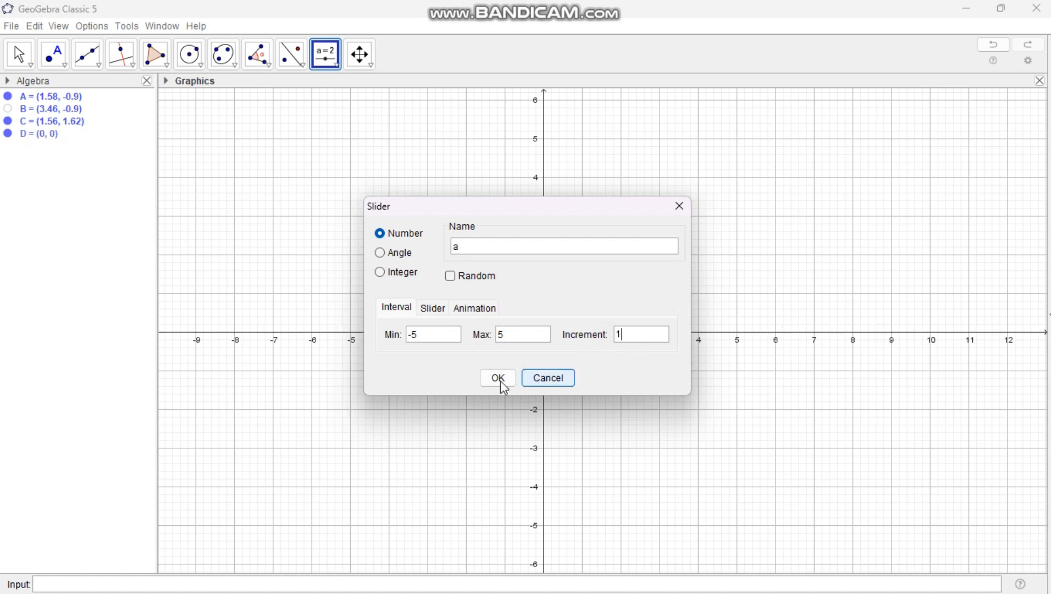
left_click(498, 378)
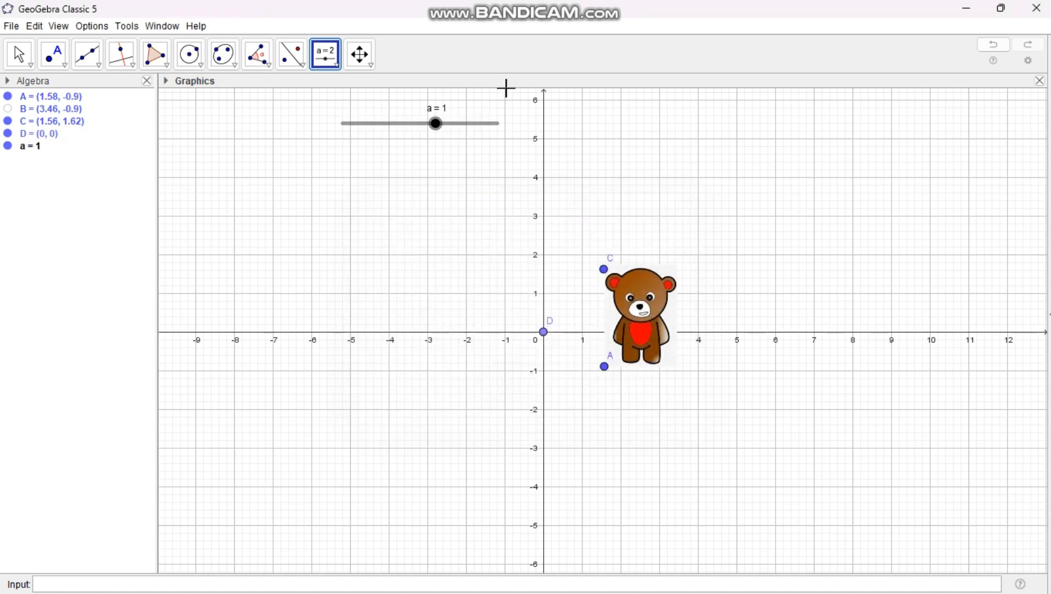
- Dilate point C from point D at the origin, using the slider value a as the factor
left_click(303, 67)
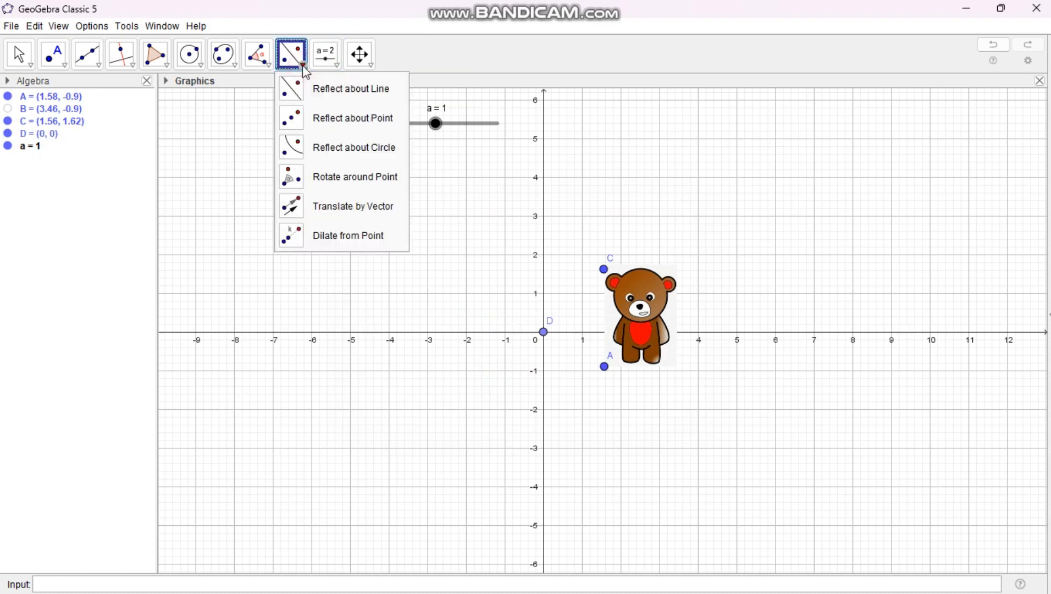
left_click(345, 244)
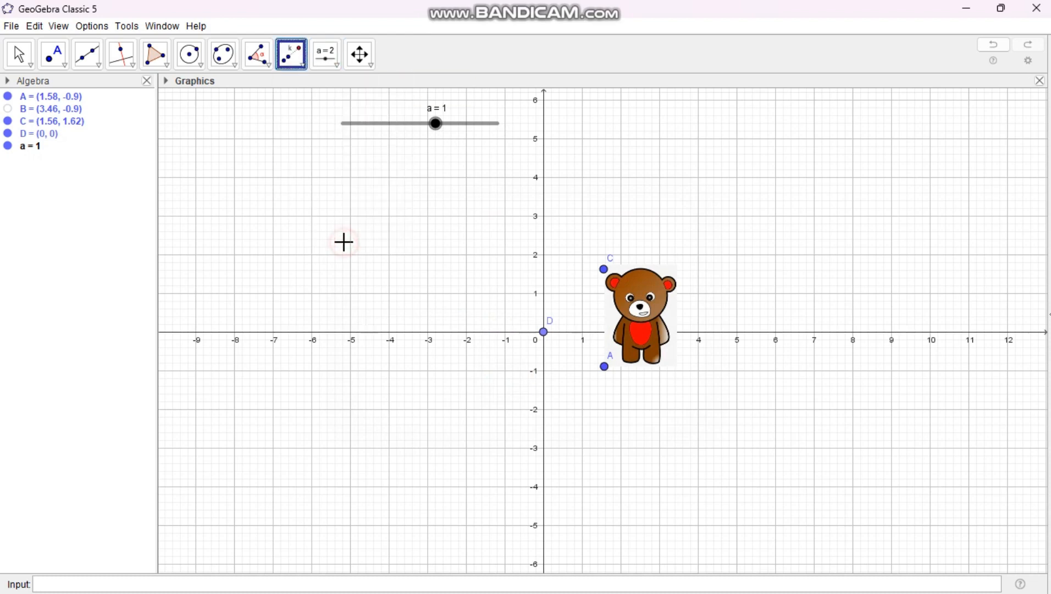
left_click(604, 269)
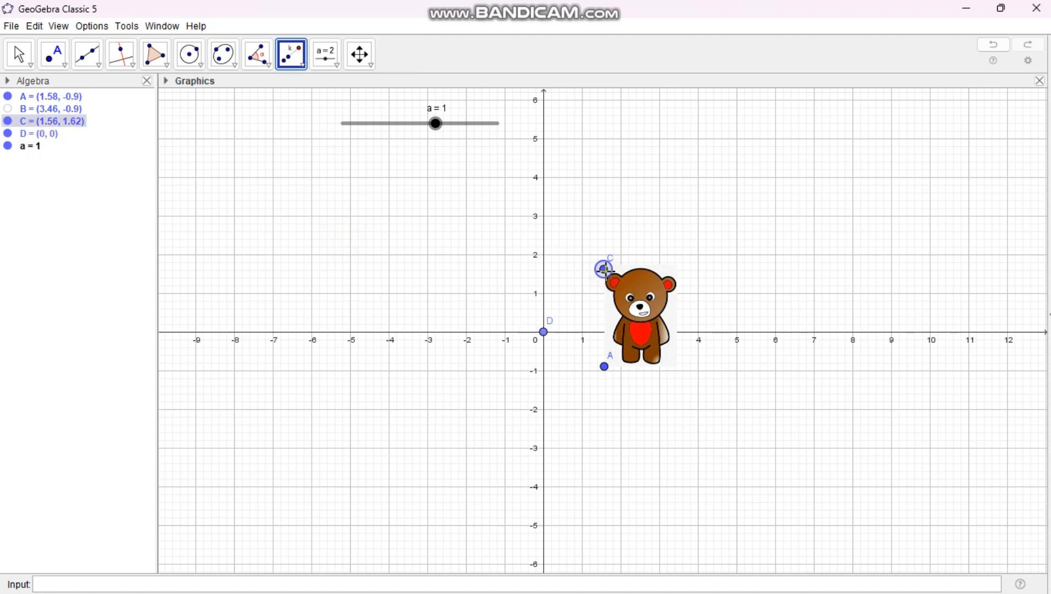
left_click(544, 332)
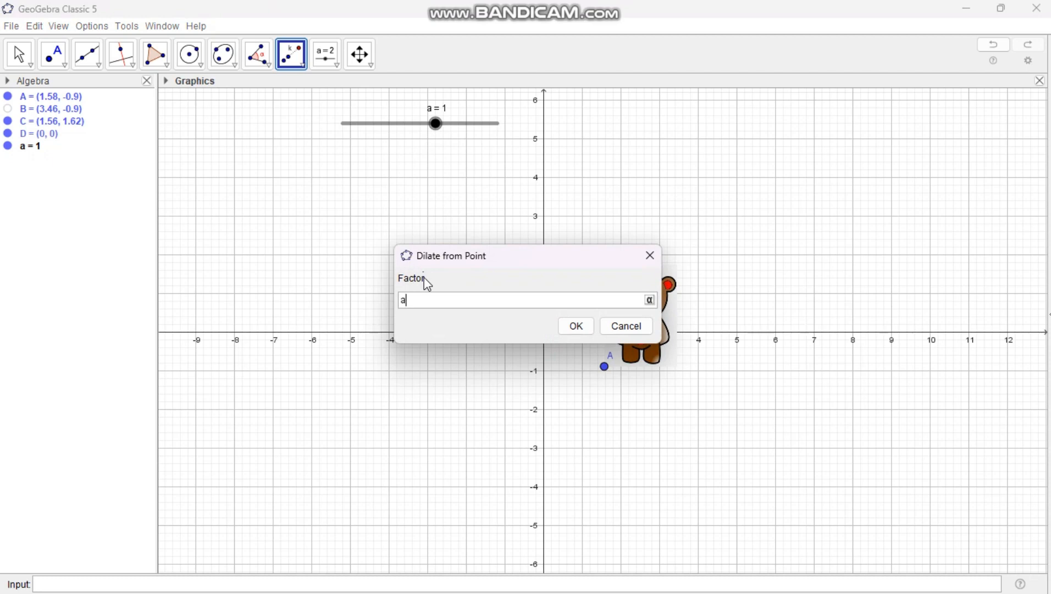
left_click(575, 328)
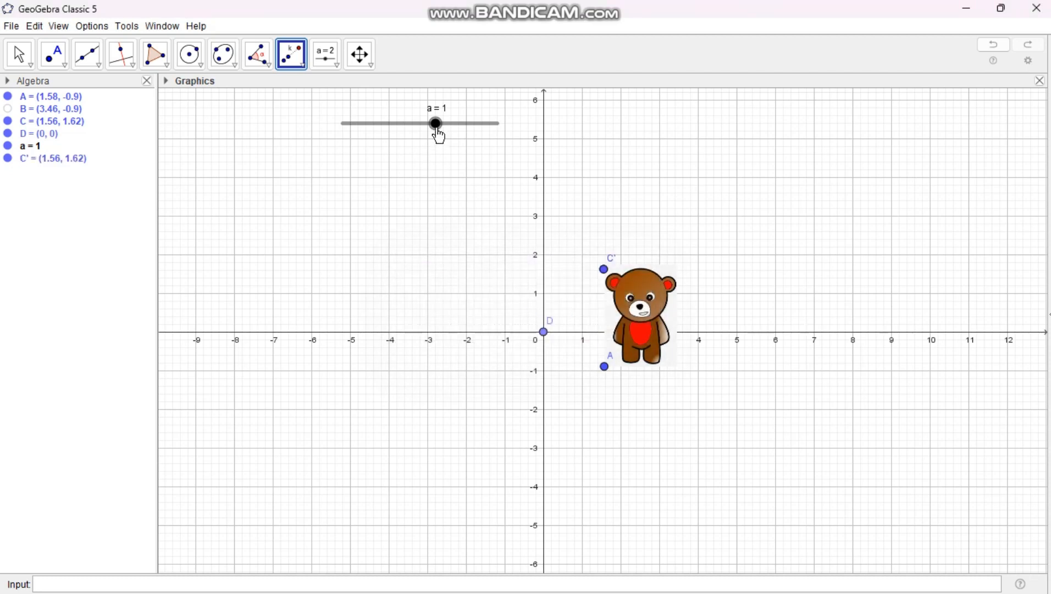
key("Escape")
- Set slider a to 2 and compare the dilated point C' with point C and the center D
left_click_drag(438, 132, 452, 132)
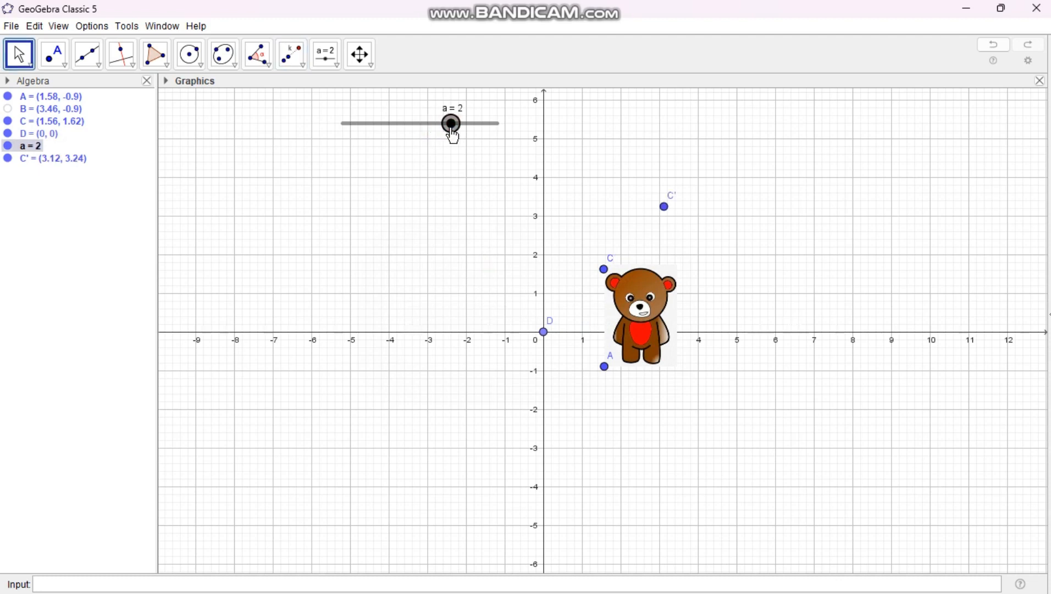
mouse_move(668, 219)
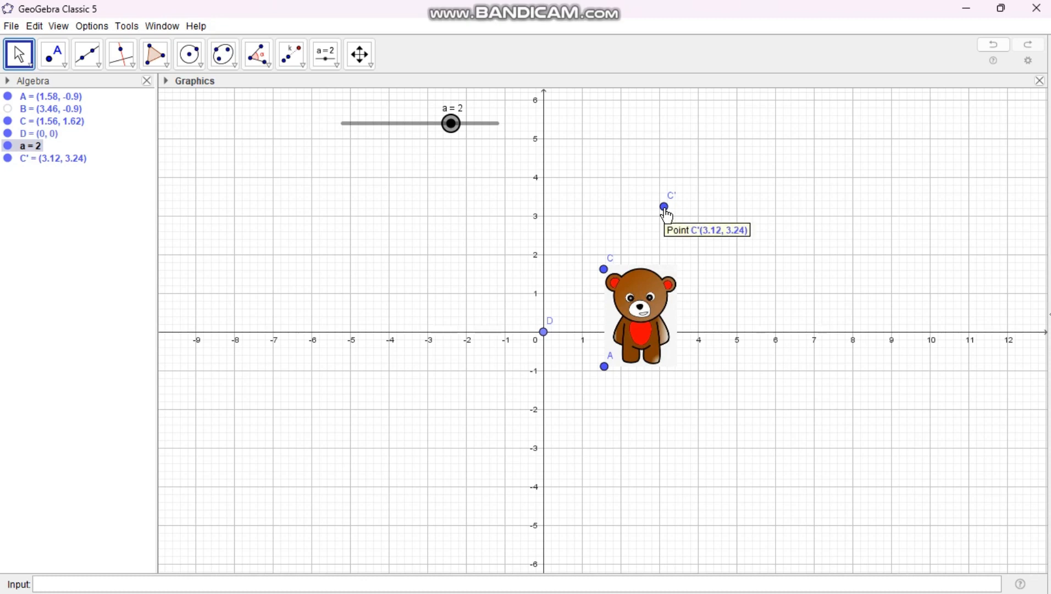
mouse_move(598, 272)
mouse_move(544, 342)
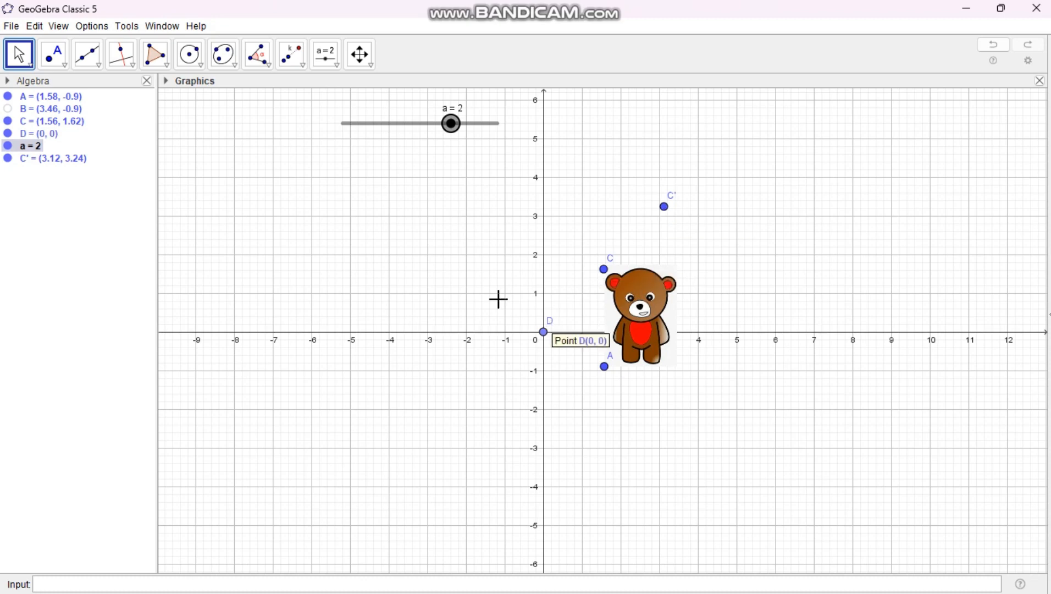
- Dilate the bear's corner point A from point D by factor a
left_click(292, 62)
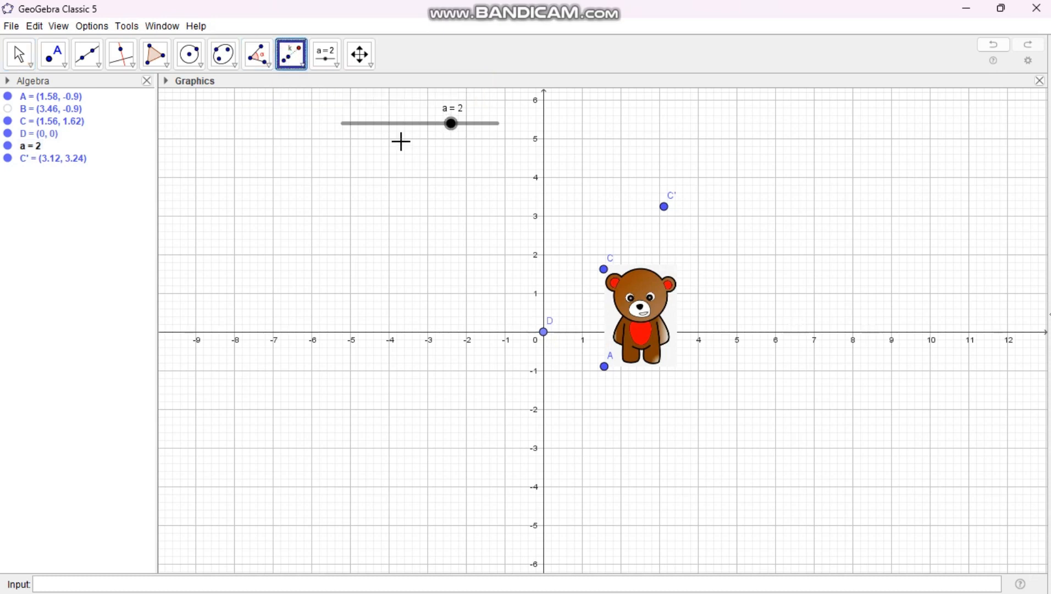
left_click(605, 368)
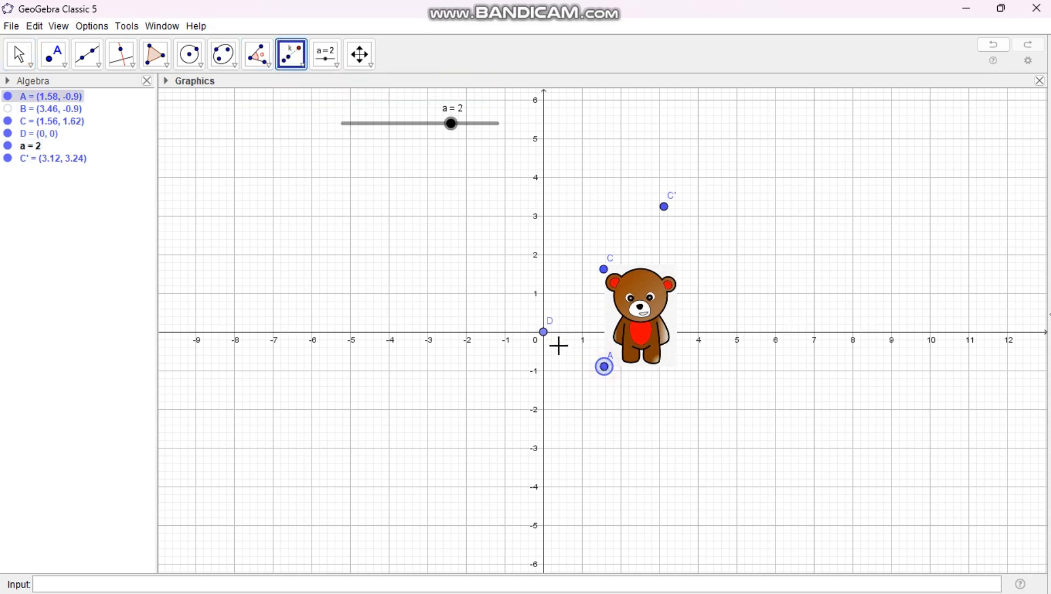
left_click(544, 332)
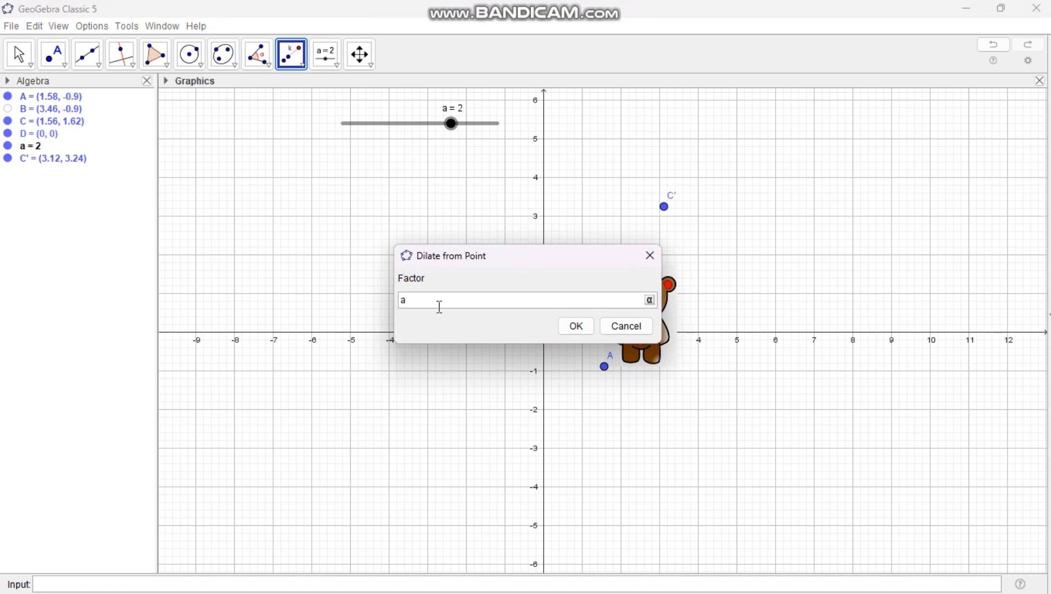
left_click(575, 328)
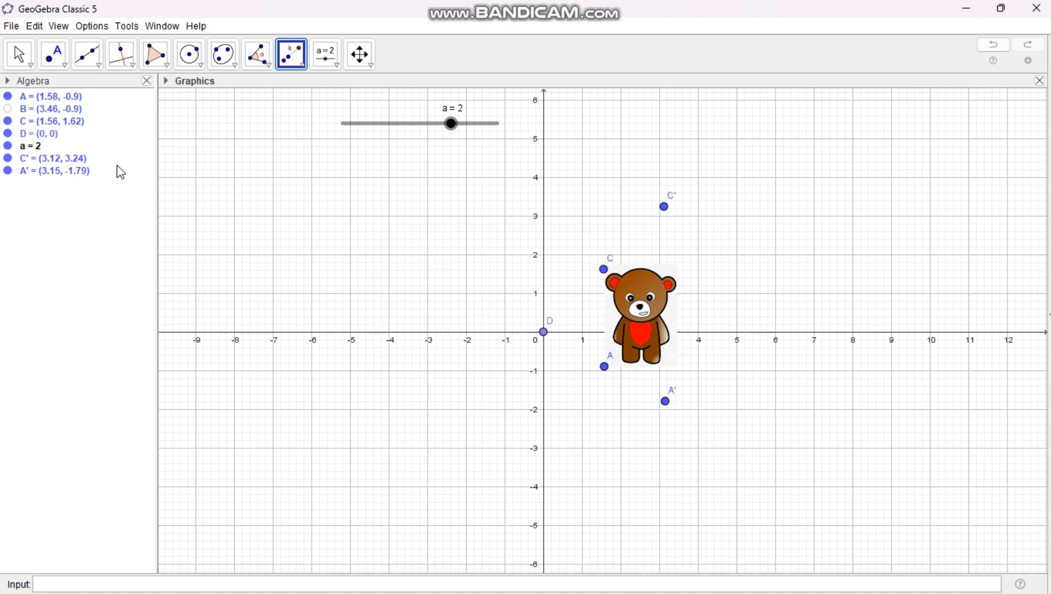
- Draw one line through points D and C and another line through points D and A
left_click(100, 67)
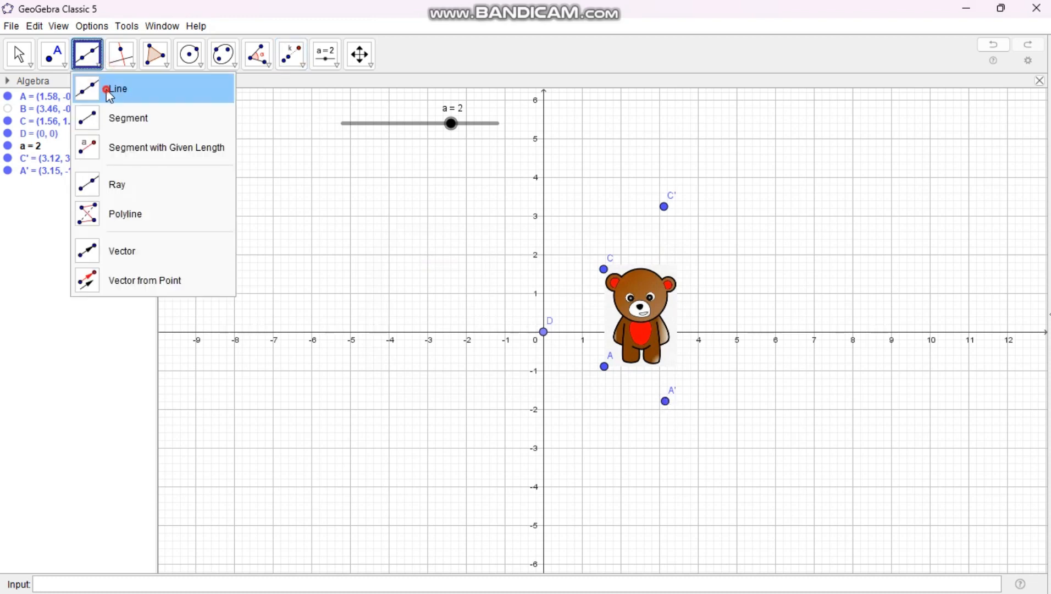
left_click(110, 96)
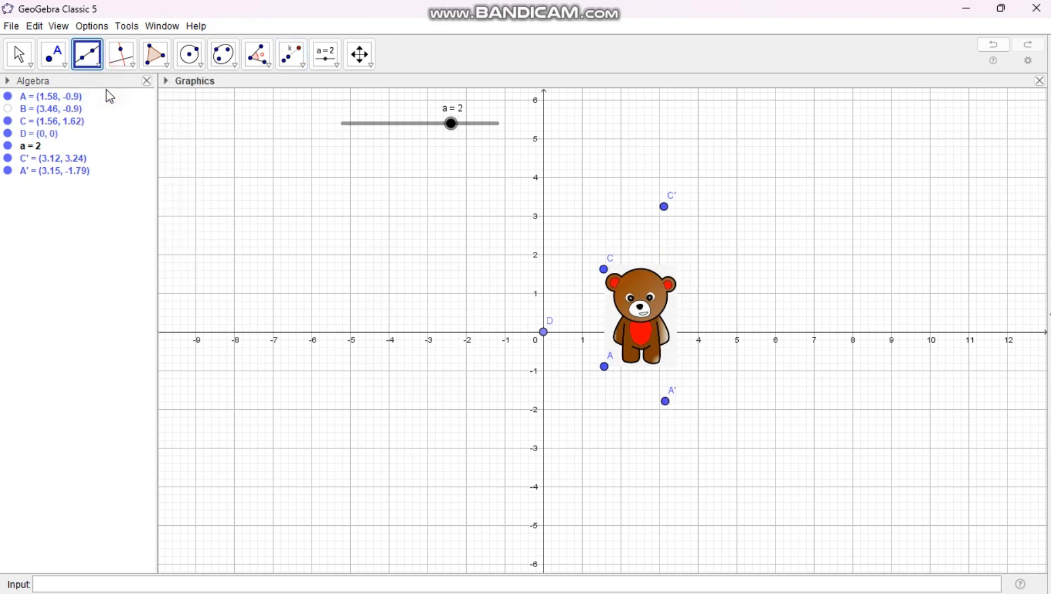
left_click(544, 332)
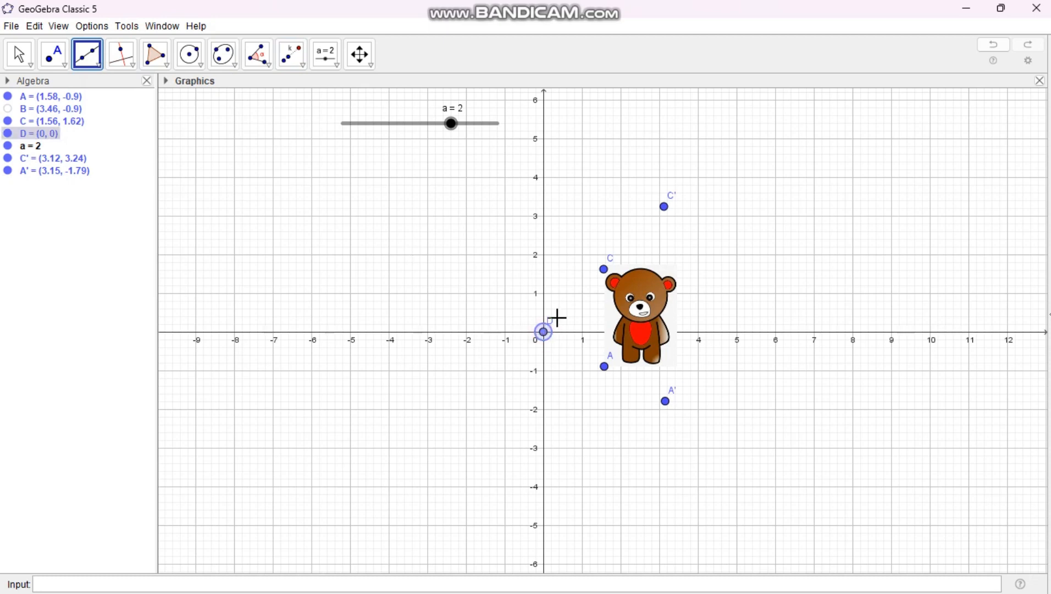
left_click(605, 275)
left_click(542, 331)
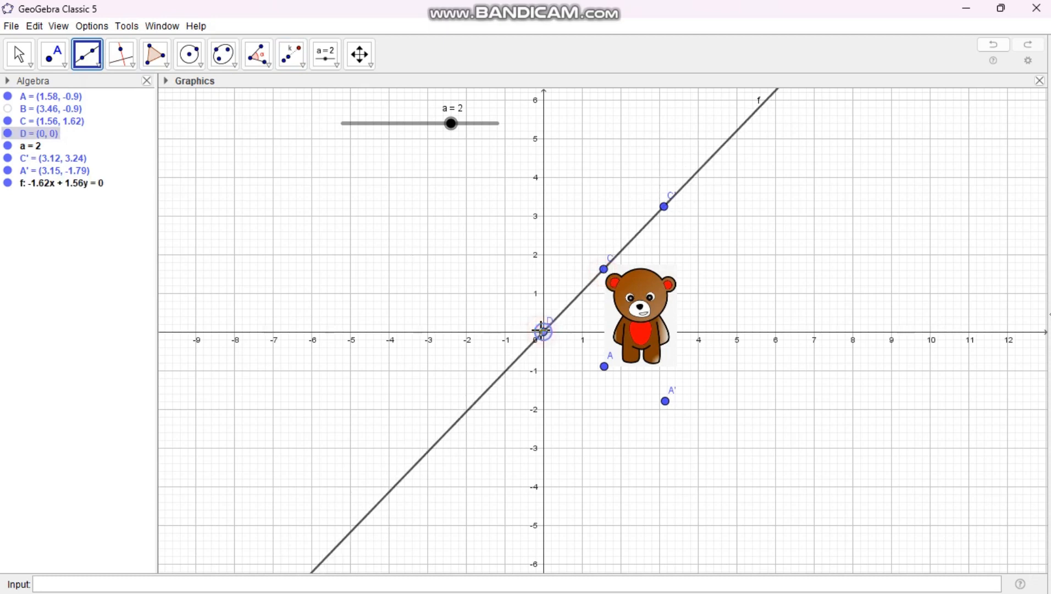
left_click(605, 367)
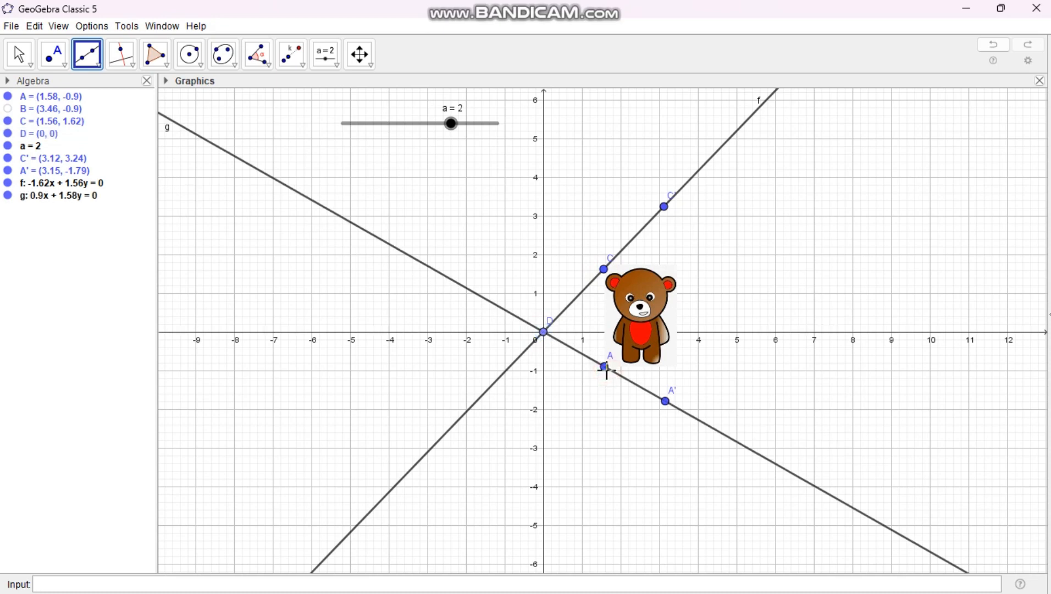
- Draw segments from D to C, C to C', D to A, and A to A' along the two lines
left_click(101, 67)
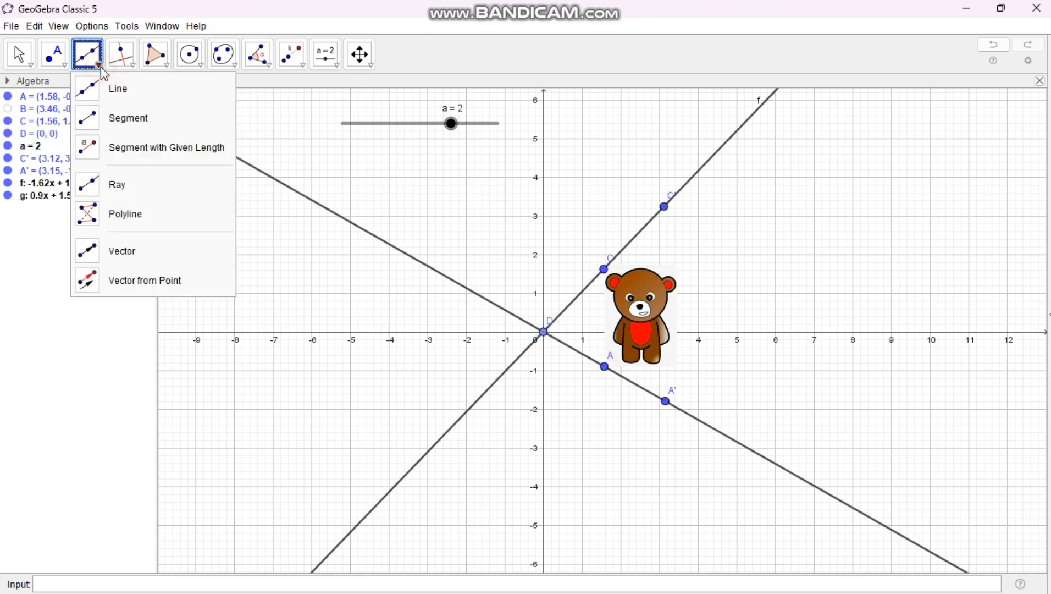
left_click(116, 117)
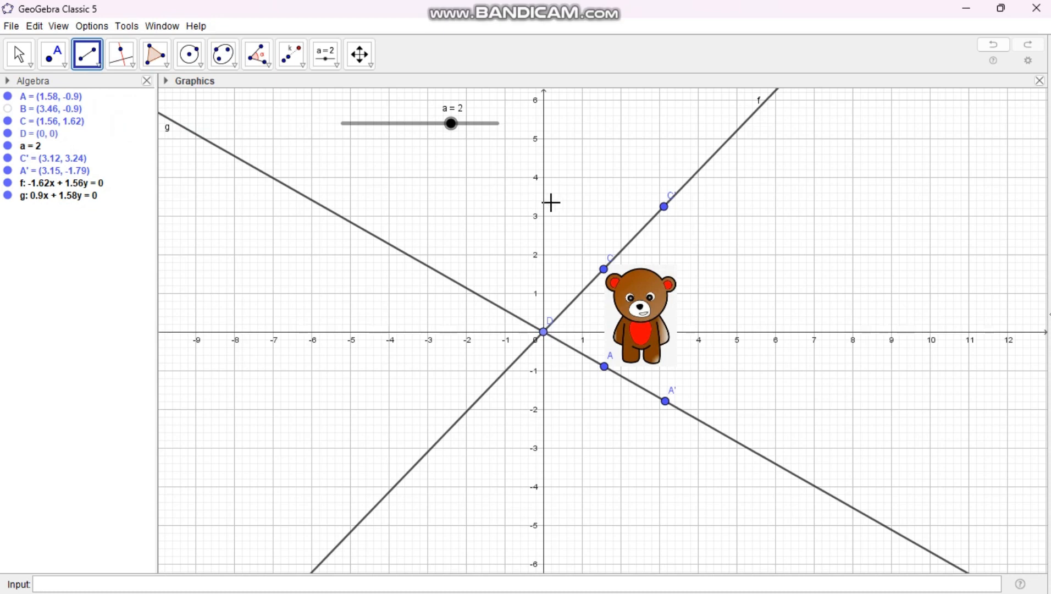
left_click(543, 333)
left_click(602, 269)
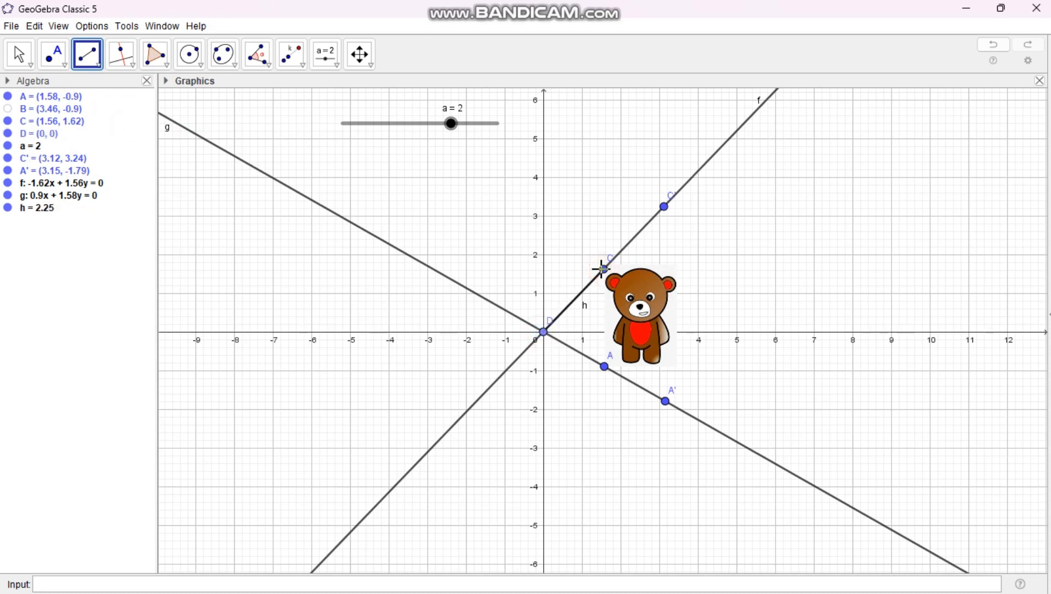
left_click(603, 269)
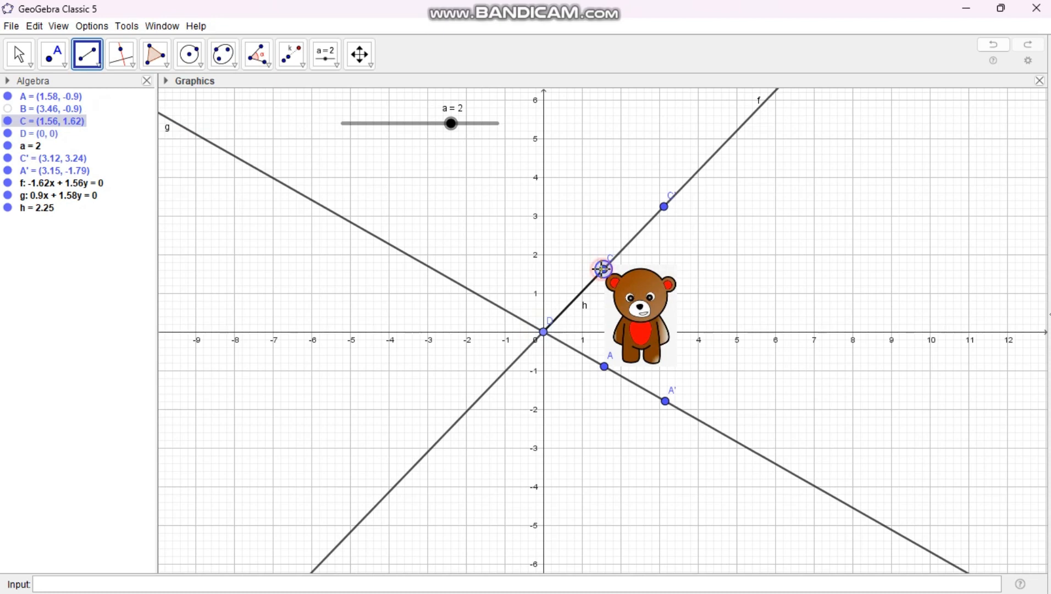
left_click(664, 206)
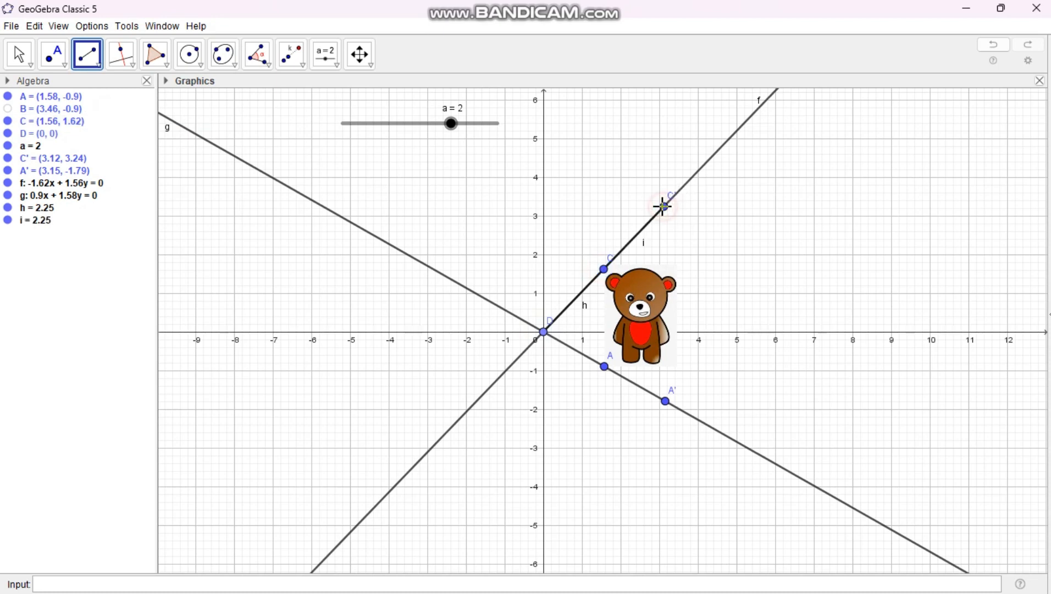
left_click(545, 331)
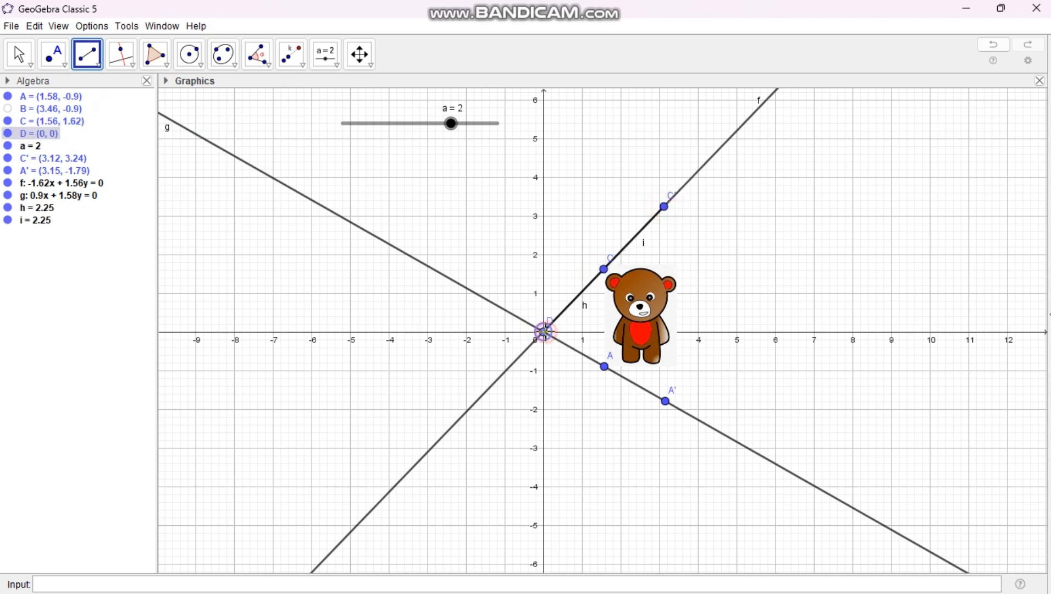
left_click(606, 369)
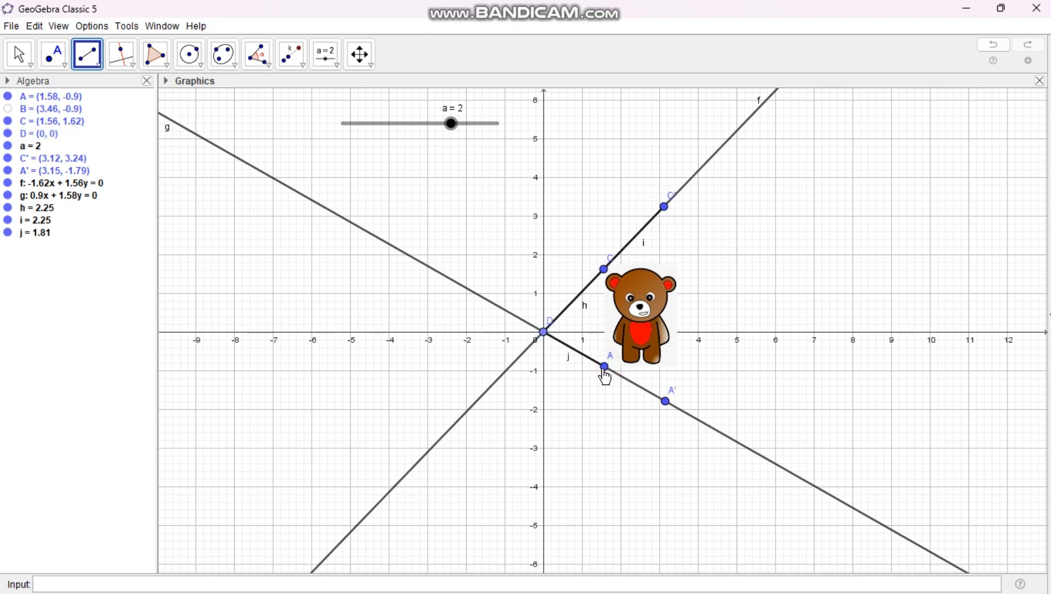
left_click(604, 367)
left_click(666, 401)
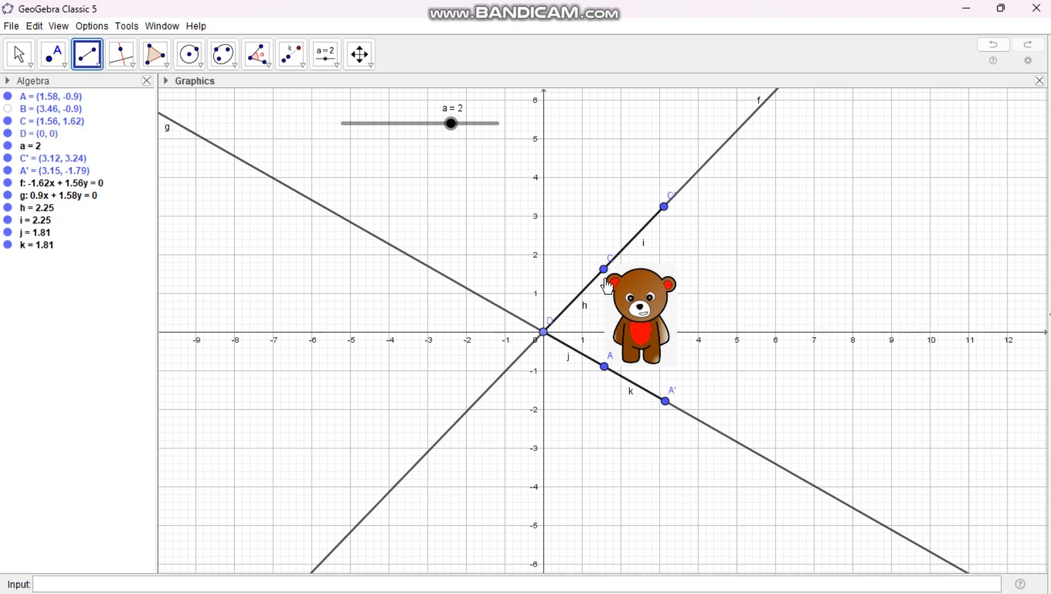
- Dilate the bear image from point D by factor a
left_click(295, 60)
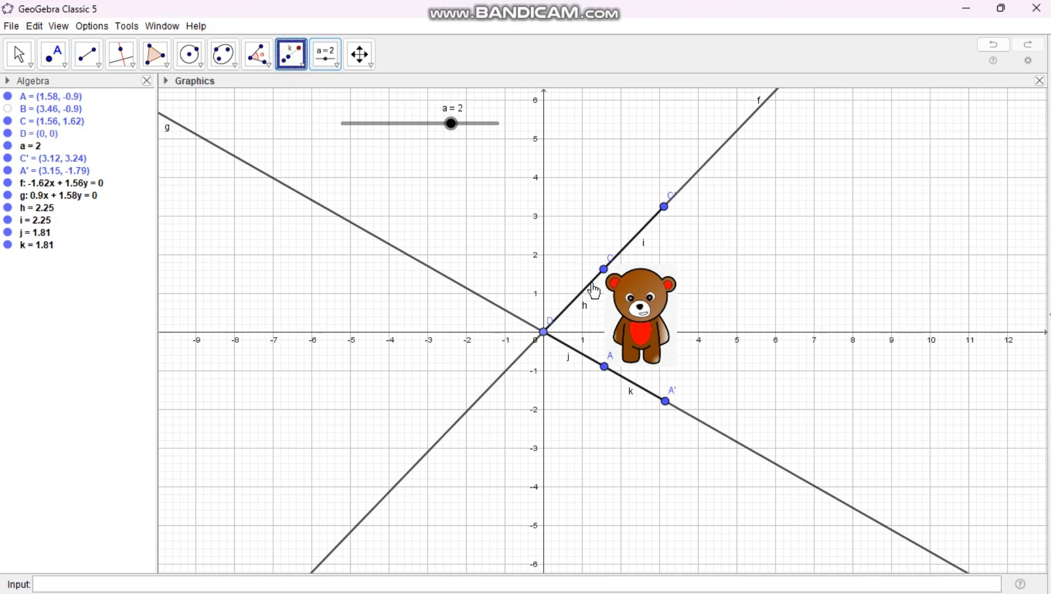
left_click(642, 325)
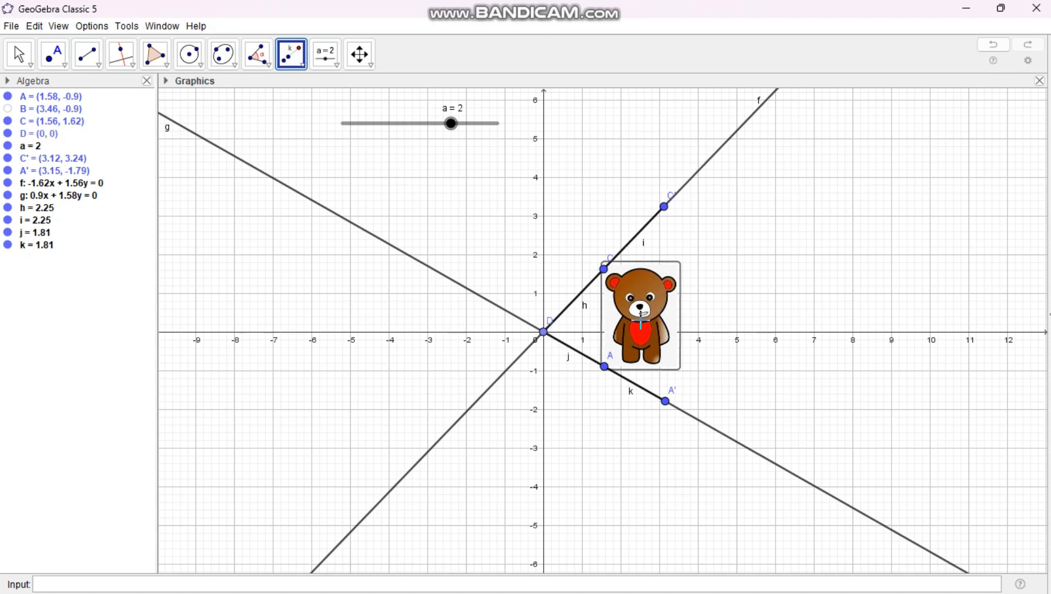
left_click(545, 333)
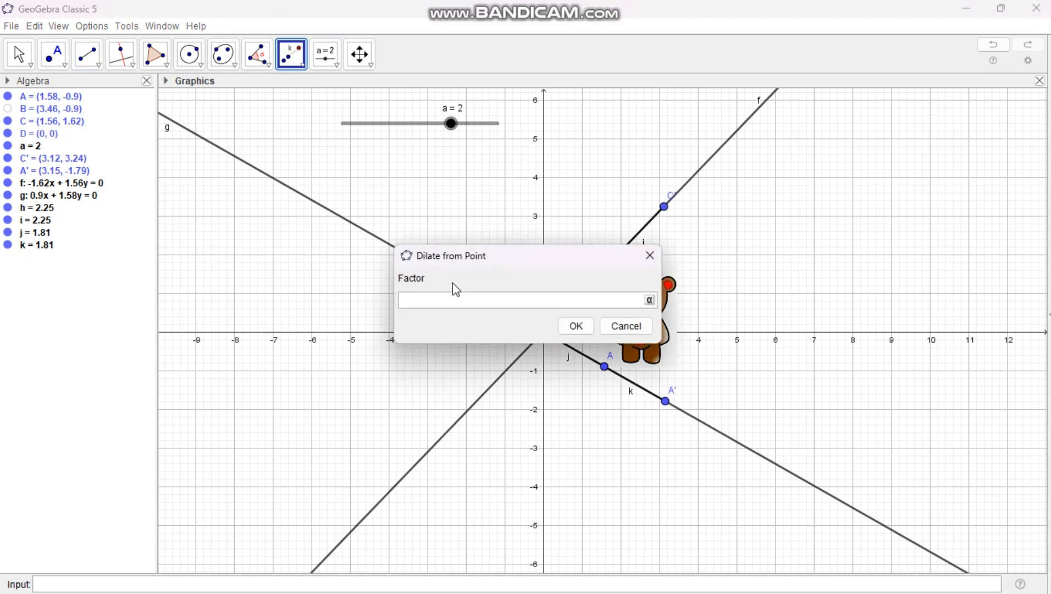
type("a")
left_click(575, 327)
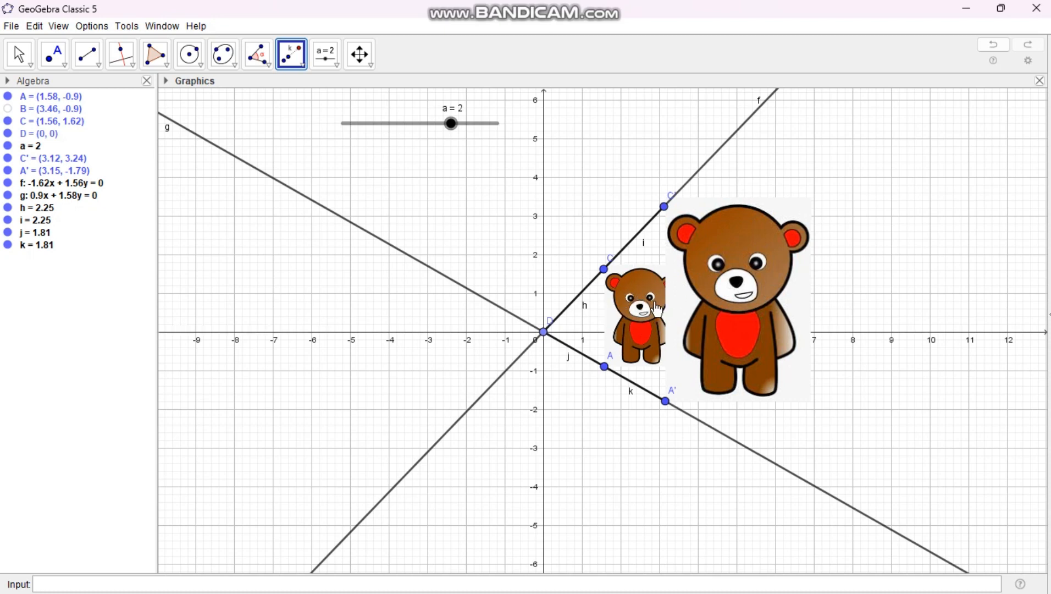
- Set the opacity of the enlarged bear image to 75 in its properties
left_click(743, 284)
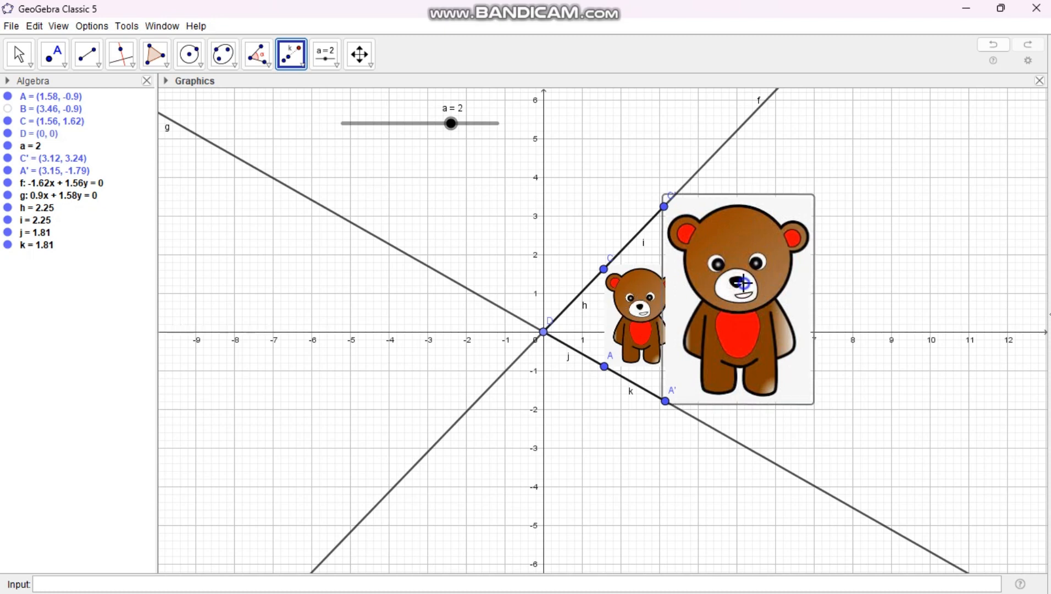
right_click(744, 283)
left_click(811, 426)
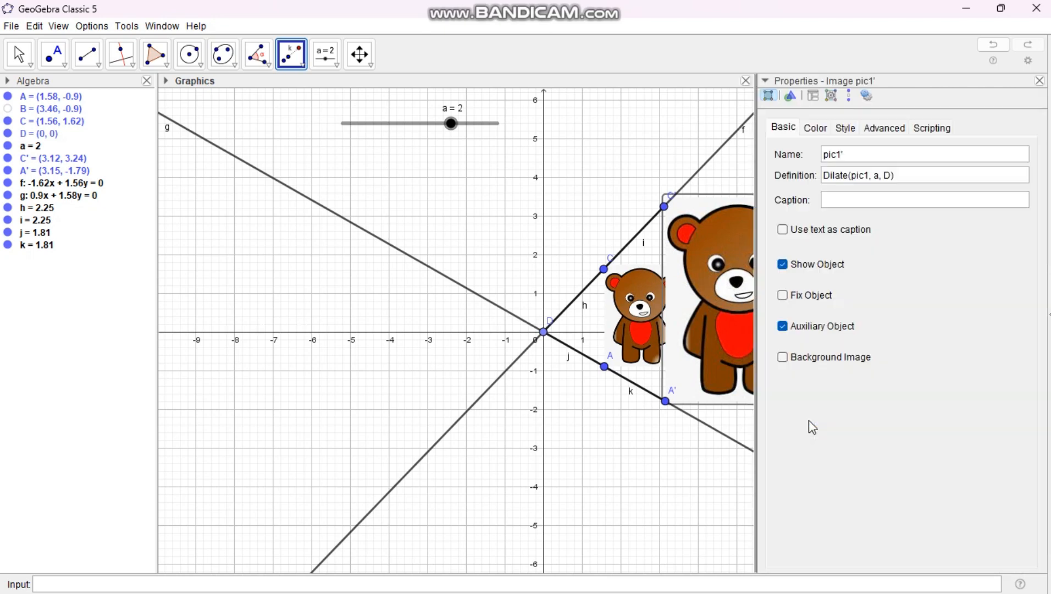
left_click(831, 125)
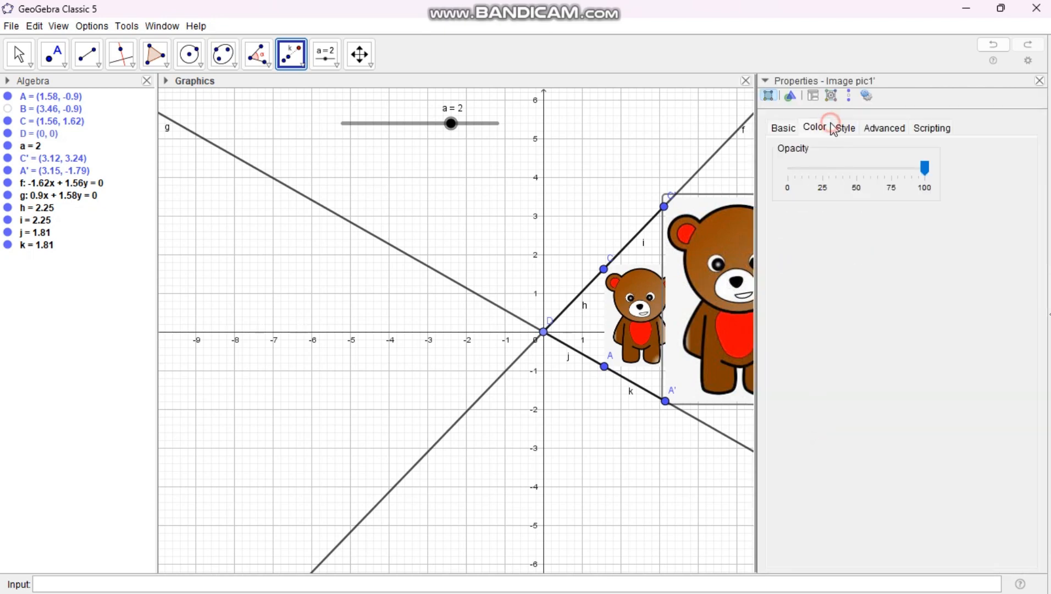
left_click(828, 174)
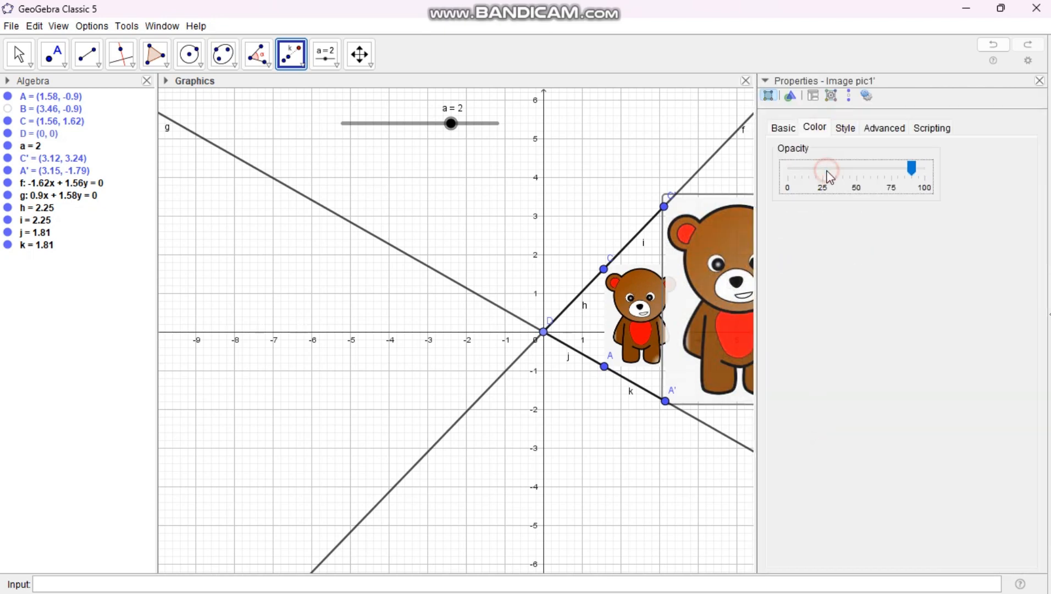
left_click(890, 176)
left_click(888, 176)
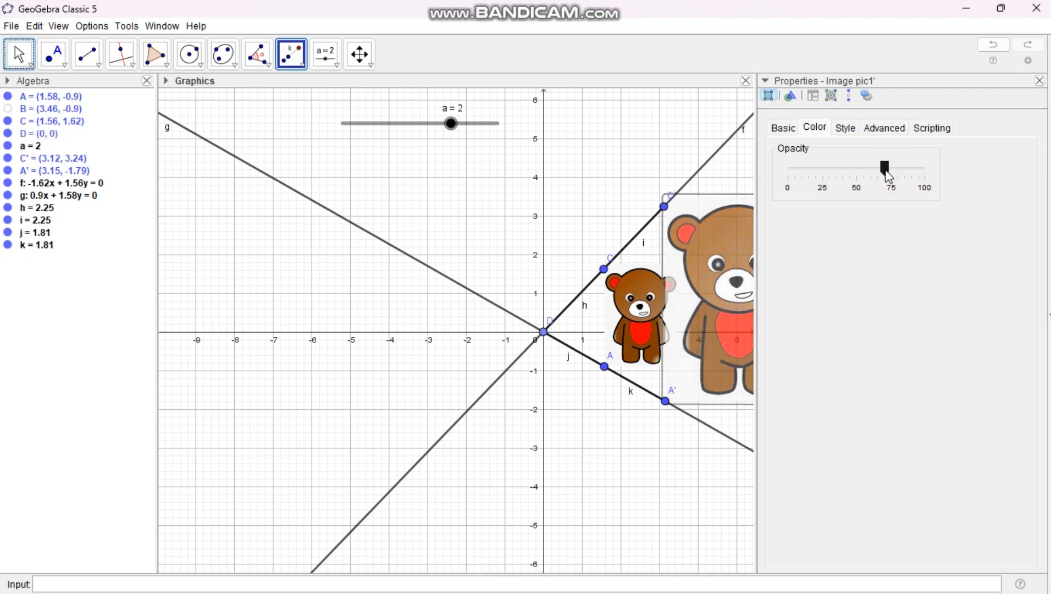
left_click(889, 176)
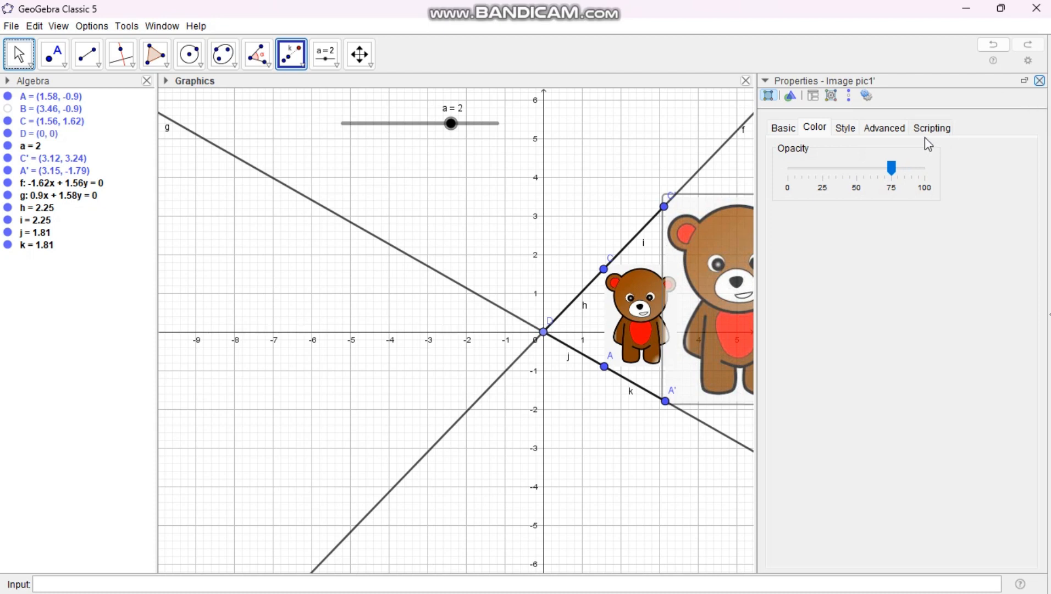
- Lower the opacity of the enlarged bear image to about 60 and close its properties
left_click_drag(886, 173, 873, 177)
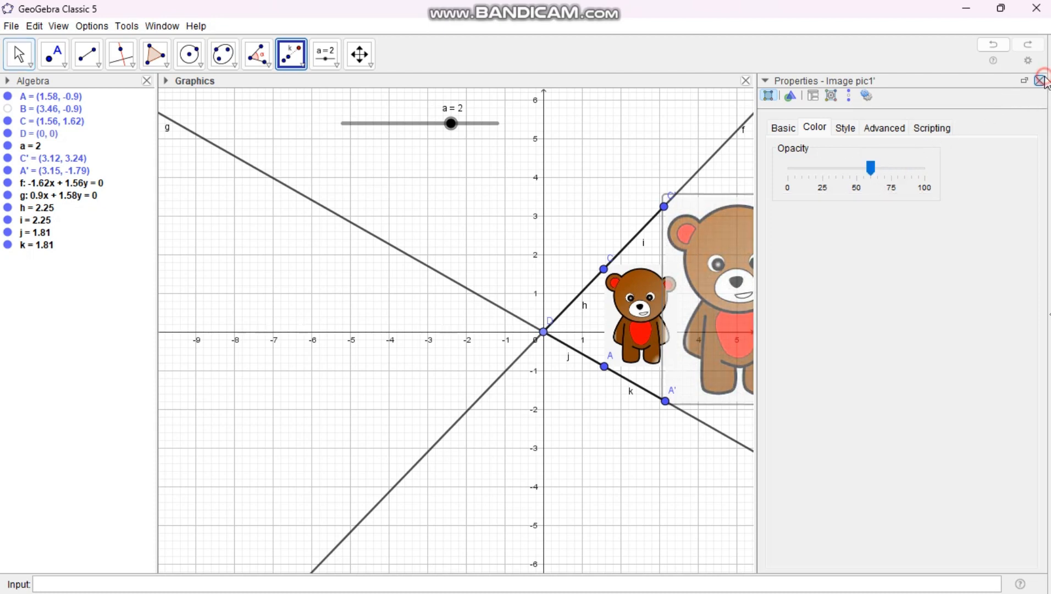
left_click(1040, 82)
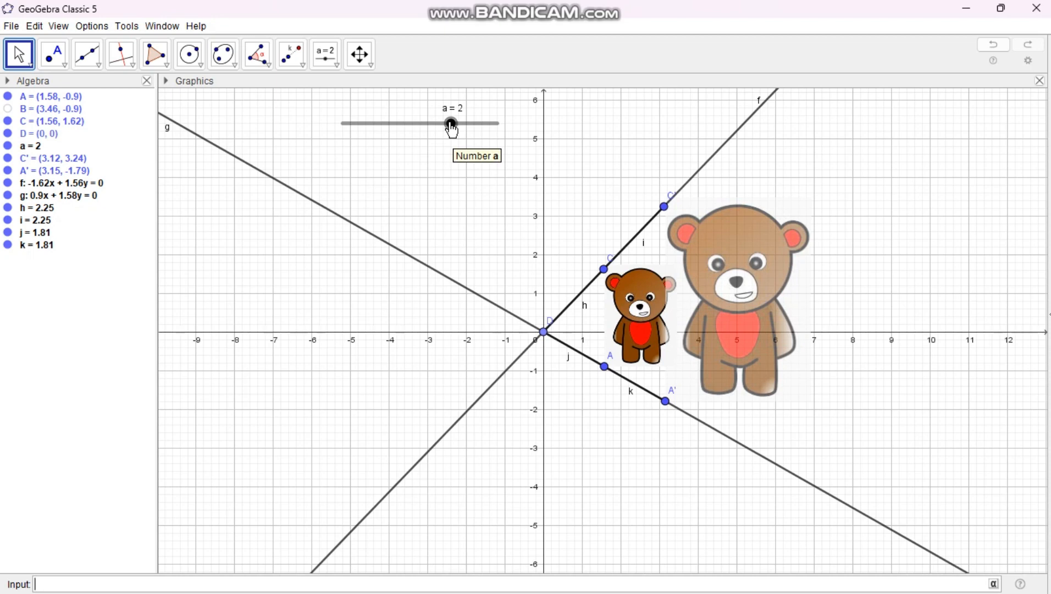
- Turn on animation for slider a and move the dilation centre D slightly, to (0, -0.02)
right_click(399, 122)
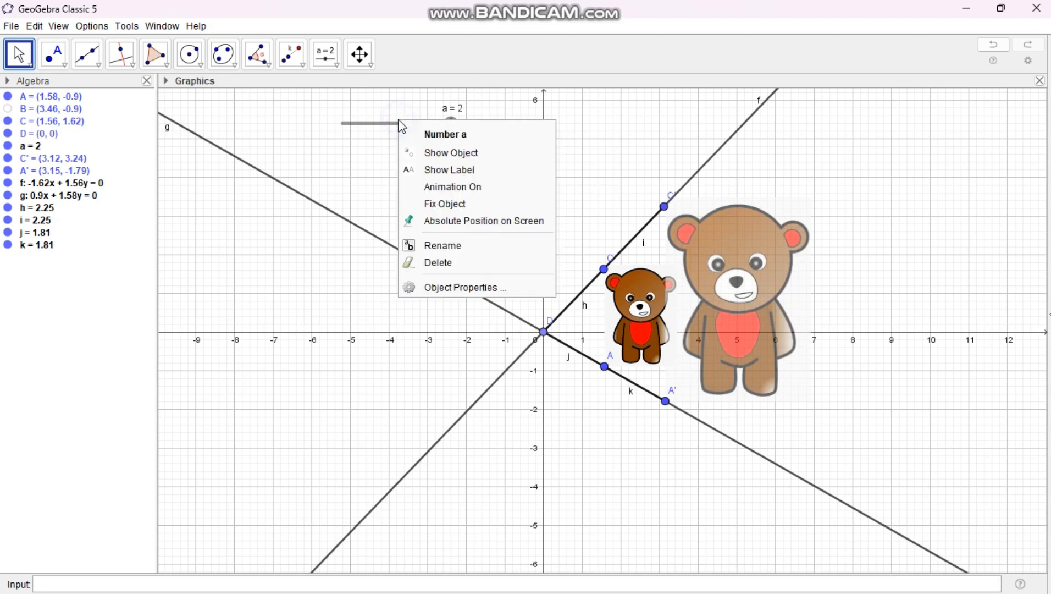
left_click(428, 186)
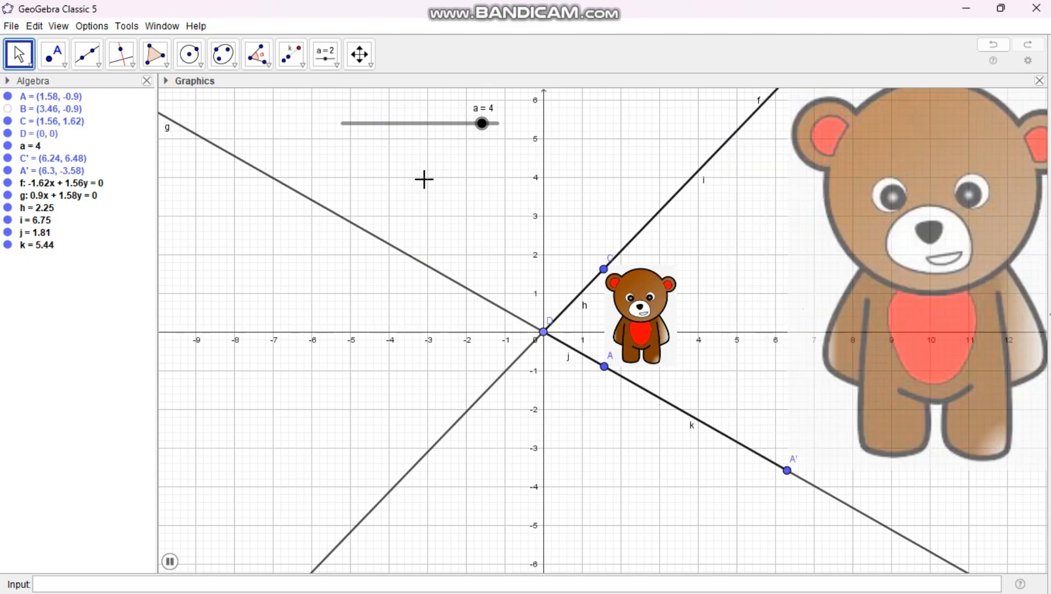
scroll(423, 179, "down", 7)
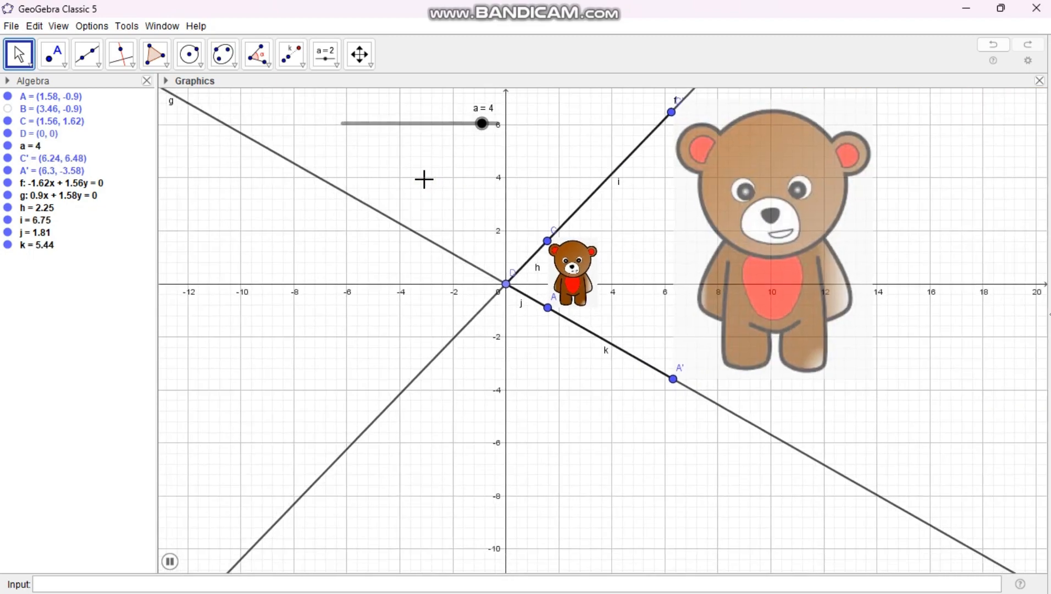
left_click_drag(486, 216, 529, 269)
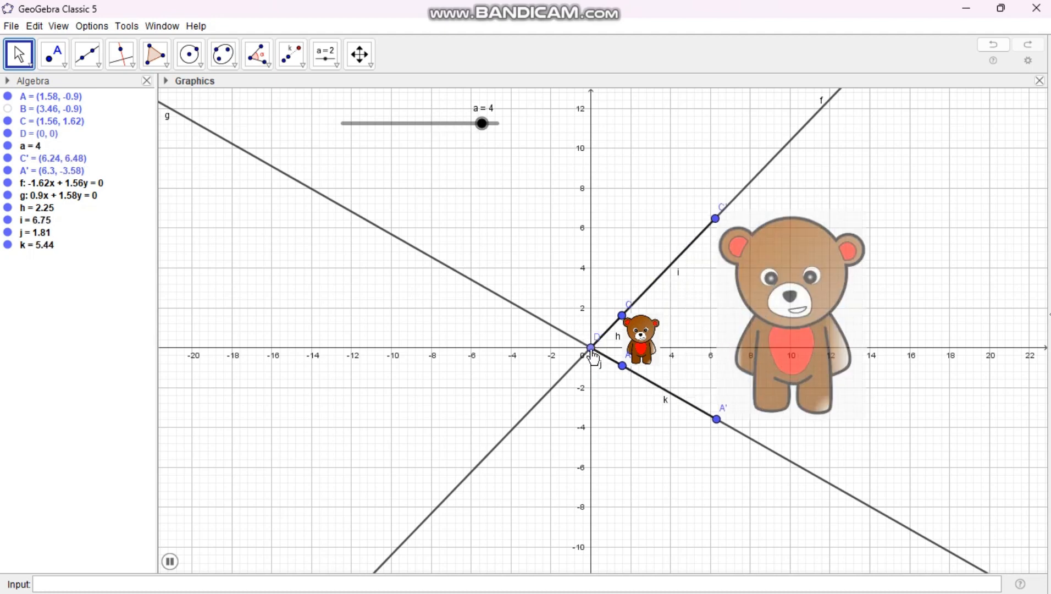
left_click_drag(591, 349, 619, 356)
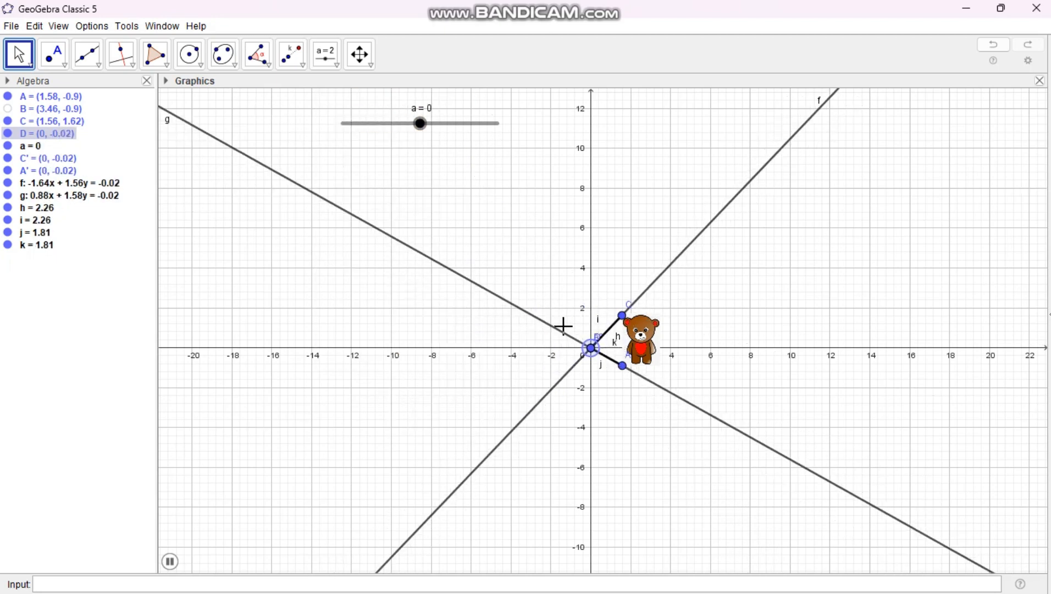